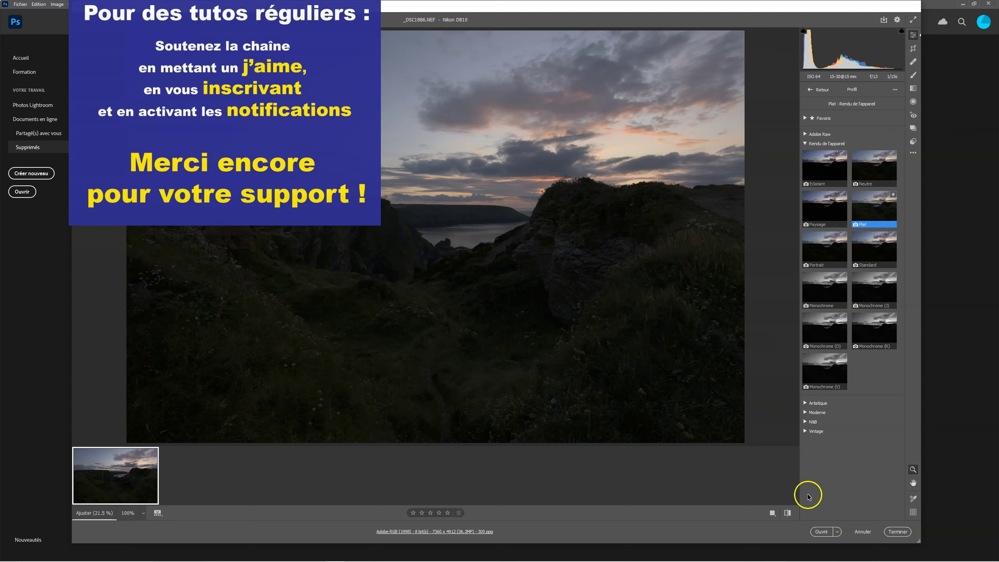
- Set the Camera Raw output to ProPhoto RGB at 16 bits/couche, then open the photo in Photoshop
{"action": "mouse_move", "coordinate": [620, 560]}
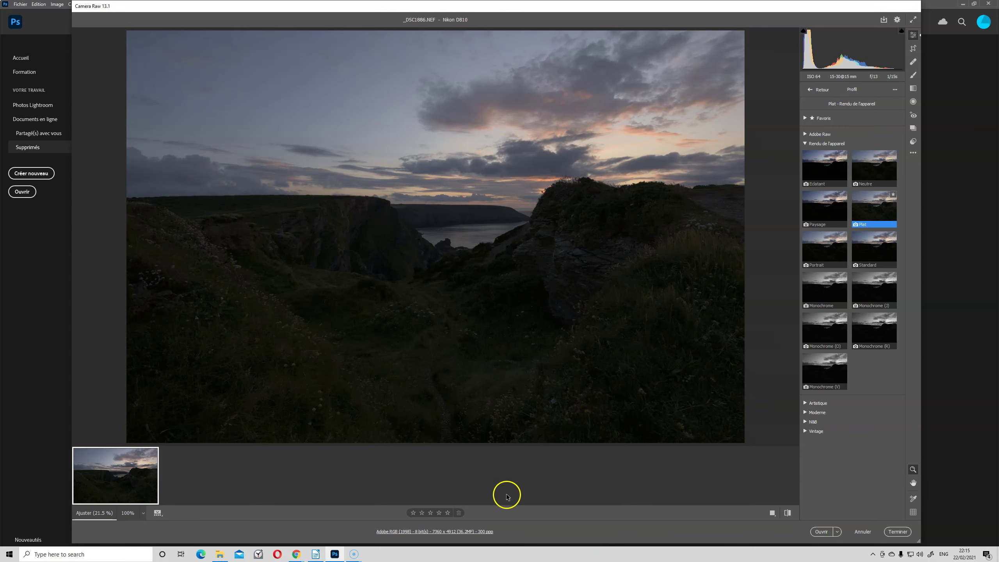
{"action": "left_click", "coordinate": [475, 532]}
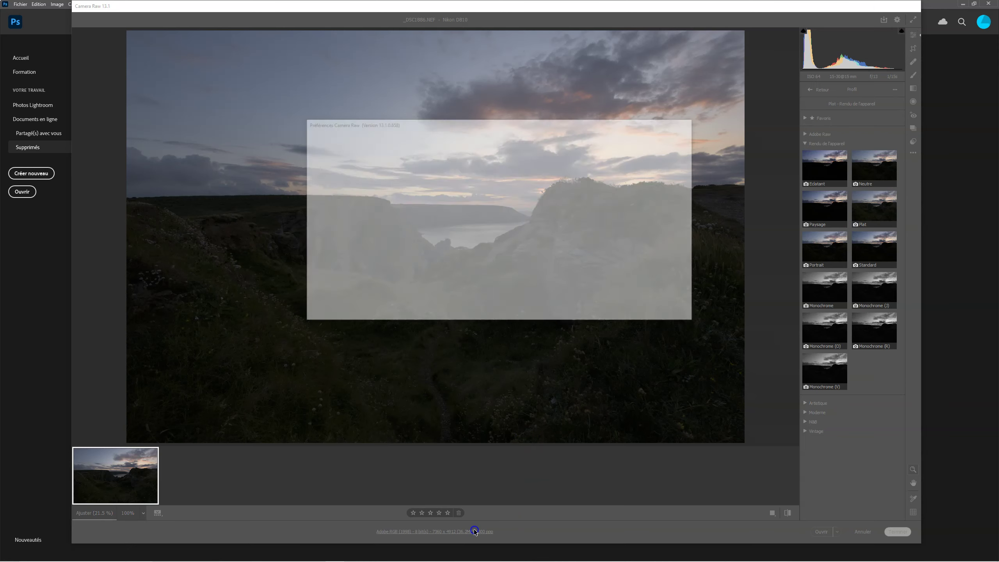
{"action": "left_click", "coordinate": [486, 165]}
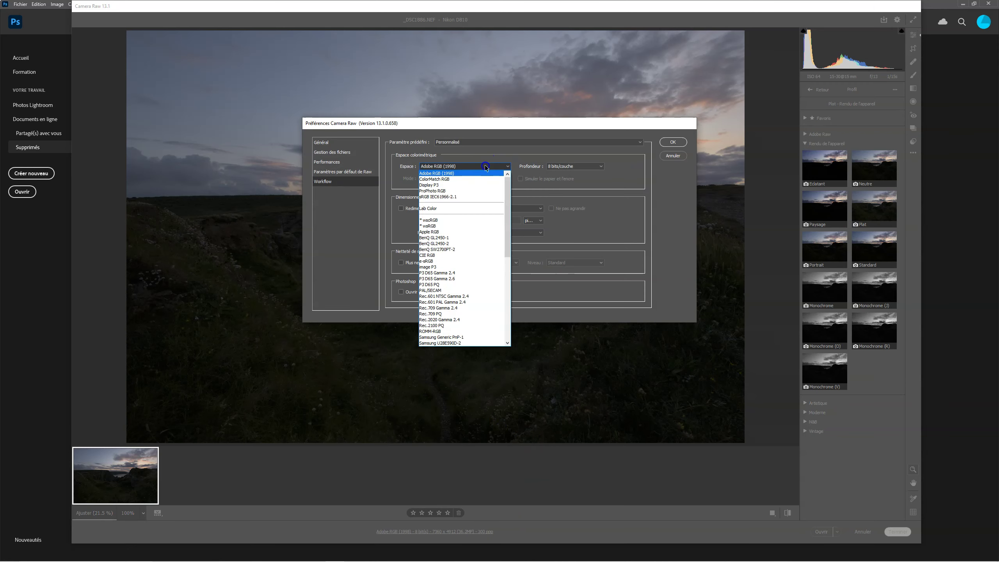
{"action": "left_click", "coordinate": [463, 191]}
{"action": "left_click", "coordinate": [572, 166]}
{"action": "left_click", "coordinate": [569, 181]}
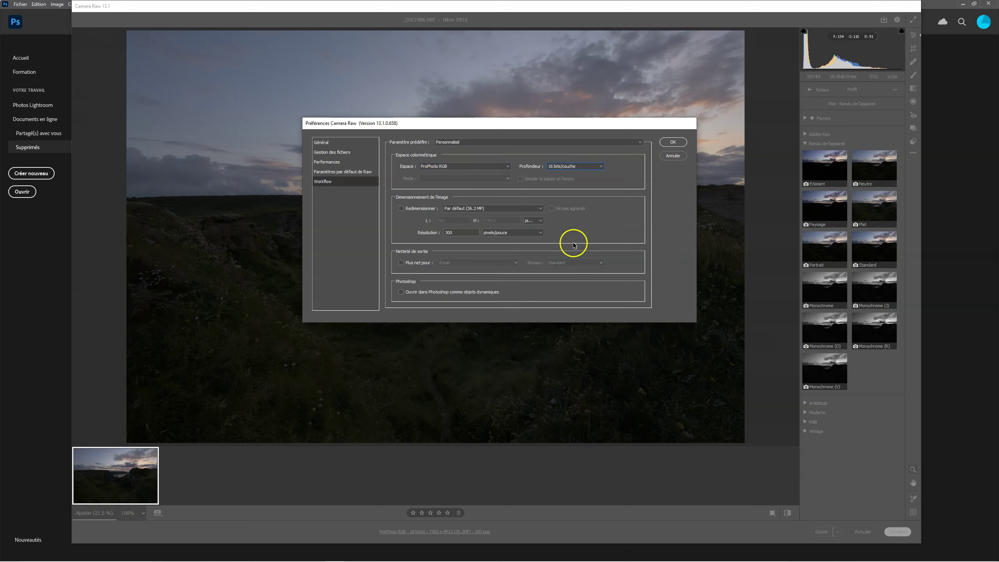
{"action": "left_click", "coordinate": [677, 141]}
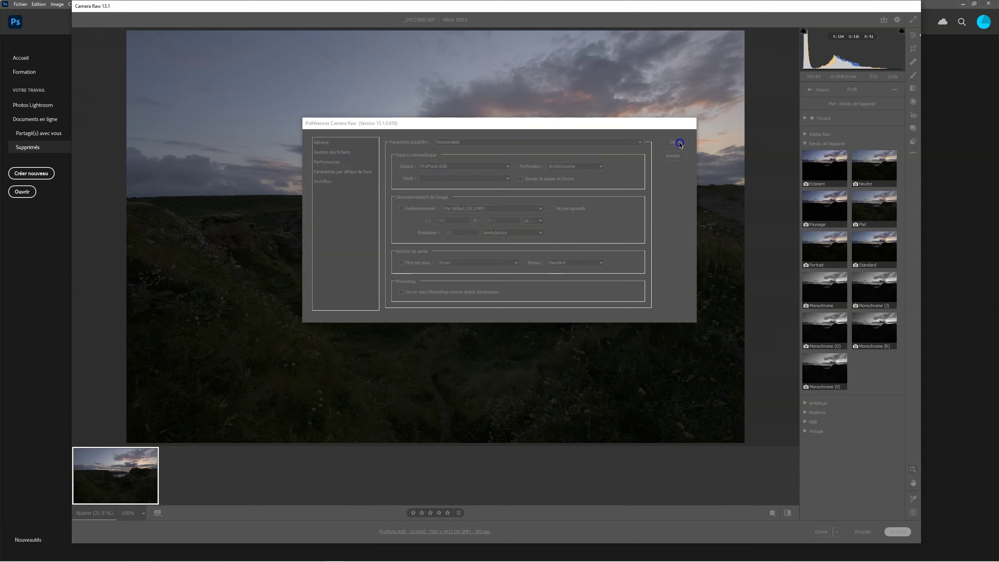
{"action": "left_click", "coordinate": [819, 531]}
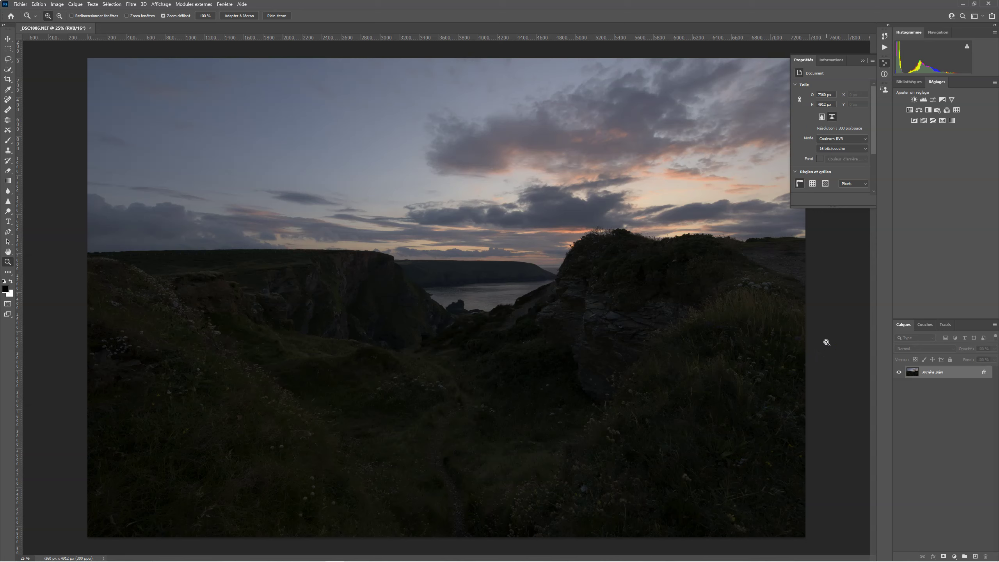
- Duplicate the background layer, neutralize the copy's colour cast with Match Color, and compare the image with and without it
{"action": "key", "text": "ctrl+j"}
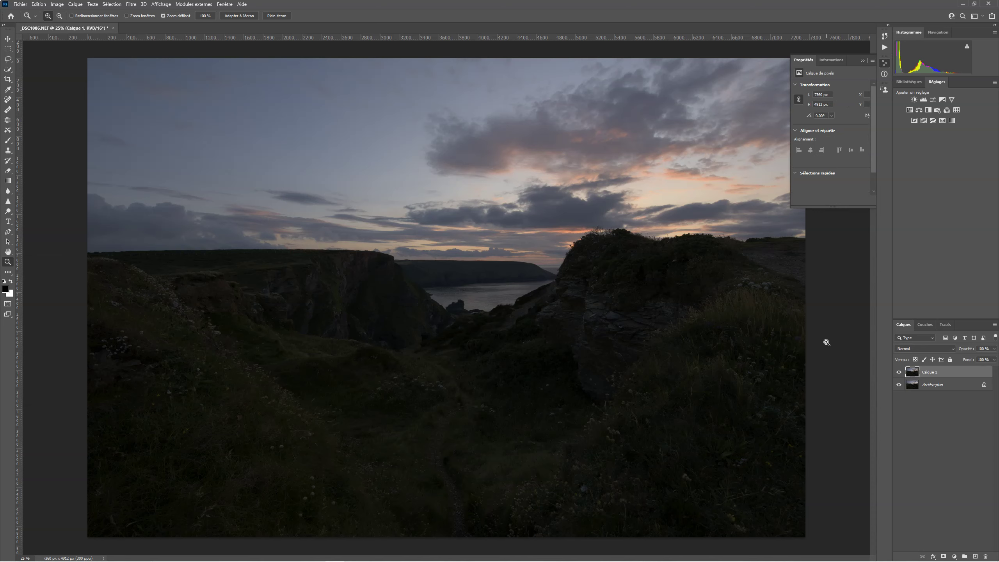
{"action": "left_click", "coordinate": [813, 360]}
{"action": "left_click", "coordinate": [57, 5]}
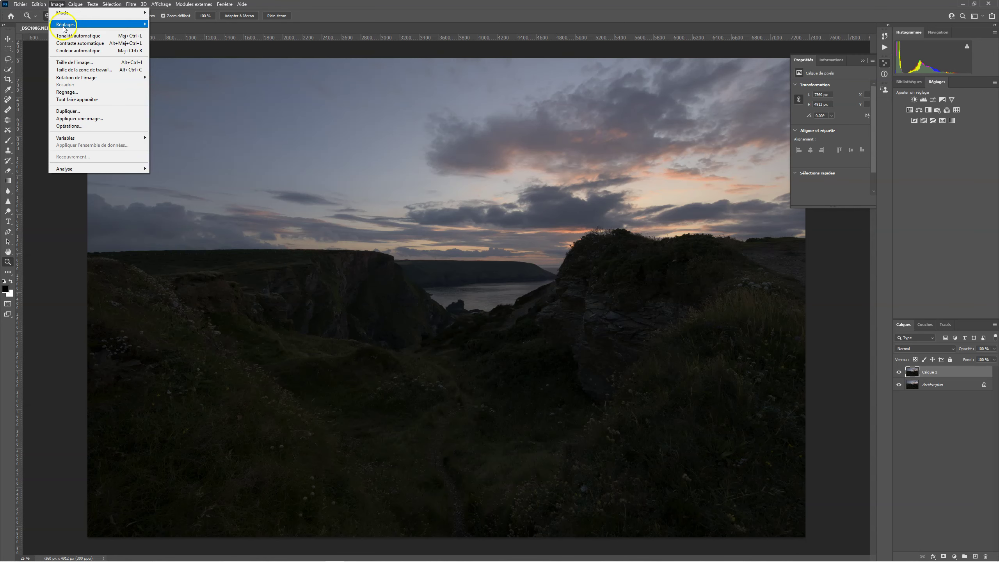
{"action": "mouse_move", "coordinate": [64, 28]}
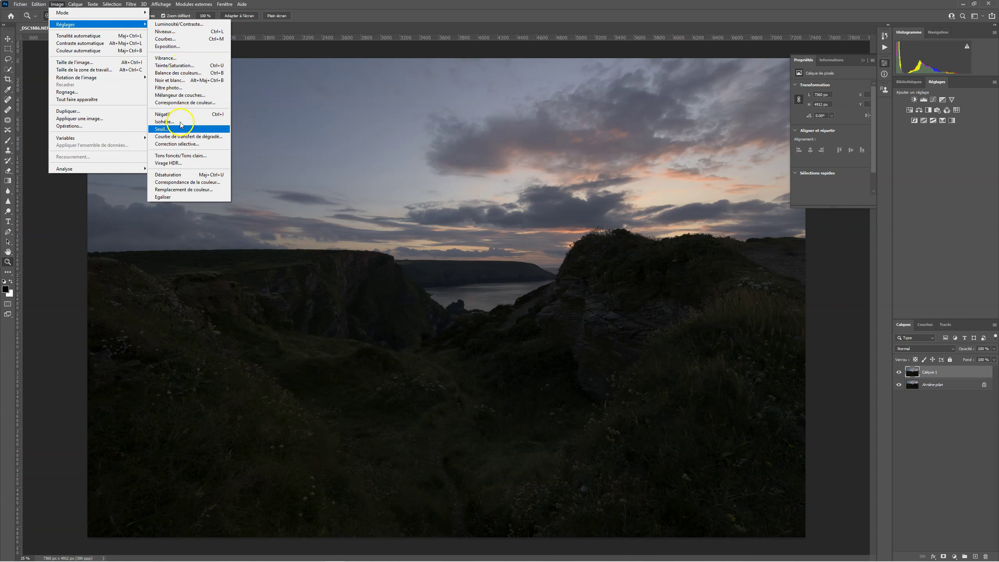
{"action": "left_click", "coordinate": [195, 182]}
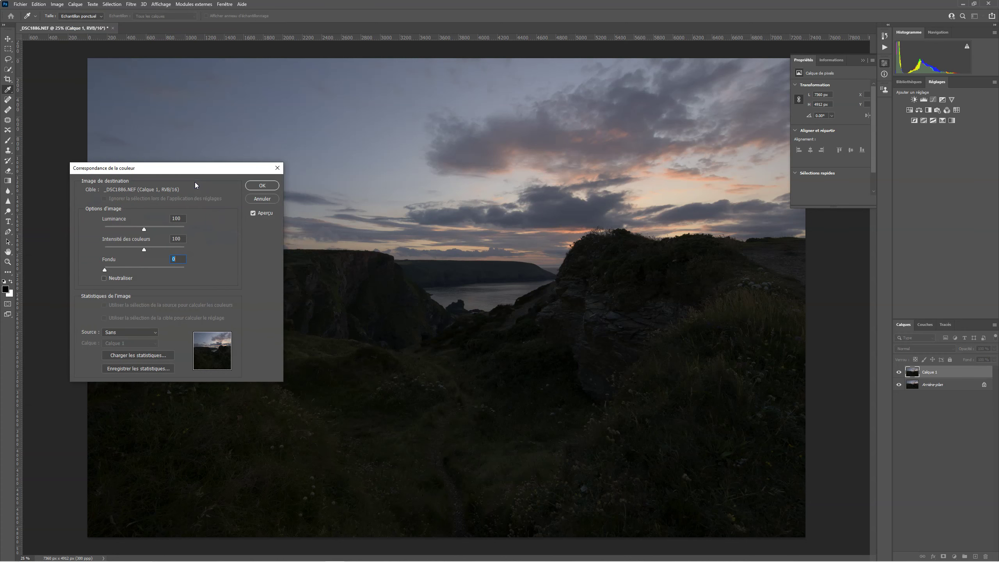
{"action": "left_click", "coordinate": [104, 279]}
{"action": "left_click", "coordinate": [261, 186]}
{"action": "key", "text": "z"}
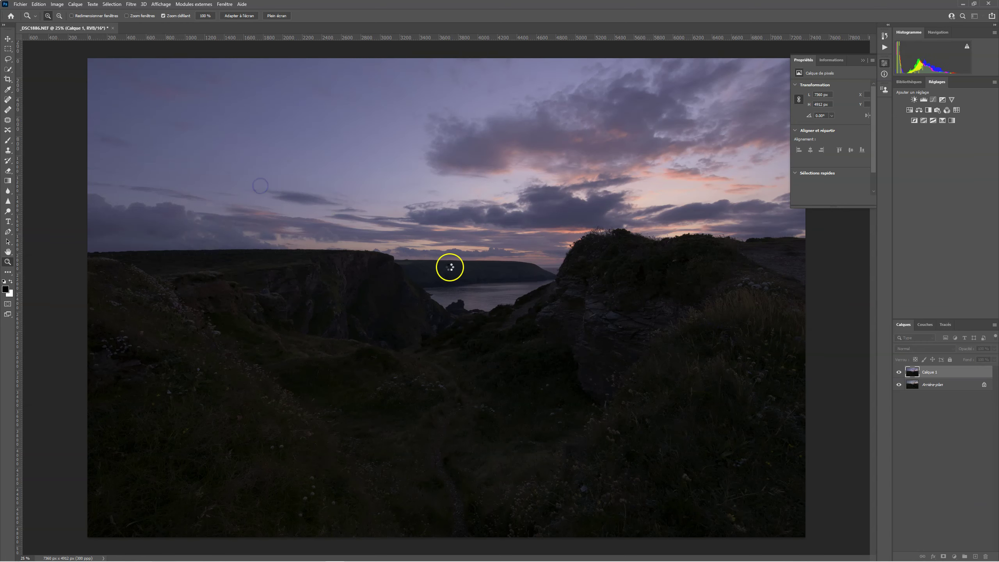
{"action": "left_click", "coordinate": [899, 372]}
{"action": "left_click", "coordinate": [898, 372]}
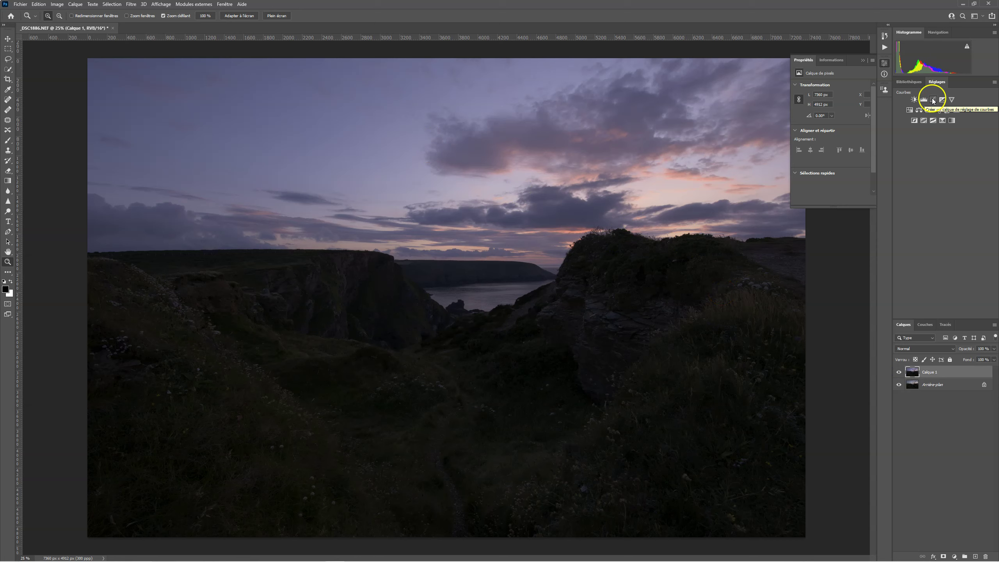
{"action": "left_click", "coordinate": [976, 16]}
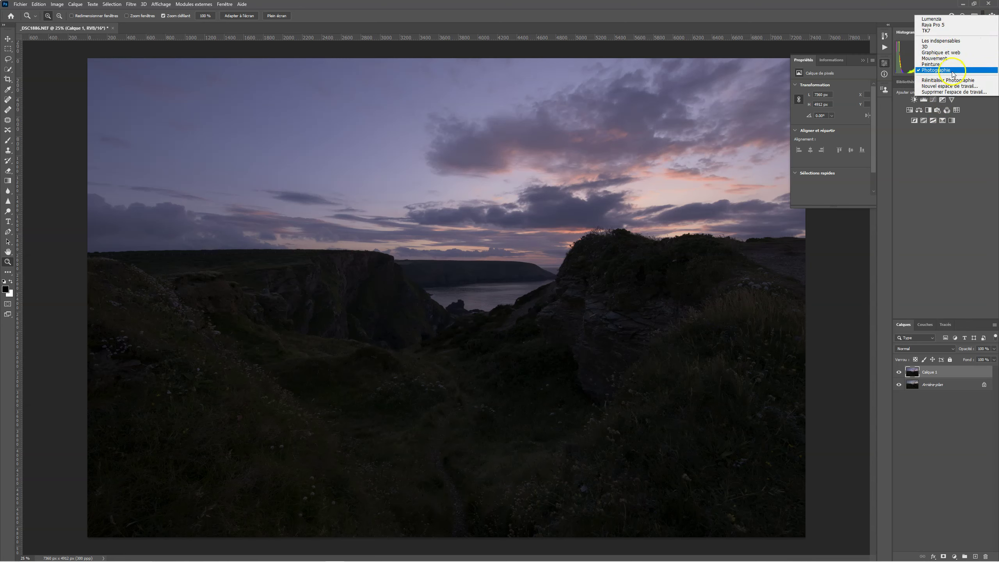
{"action": "left_click", "coordinate": [936, 185]}
- Add a Curves adjustment layer above the neutralized copy and apply its automatic correction
{"action": "left_click", "coordinate": [933, 100]}
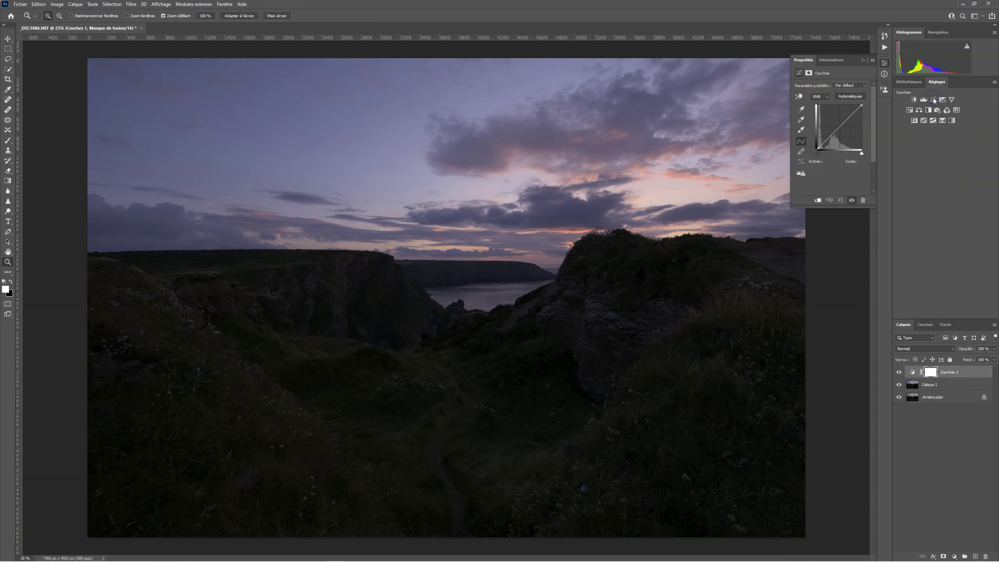
{"action": "left_click", "coordinate": [850, 96]}
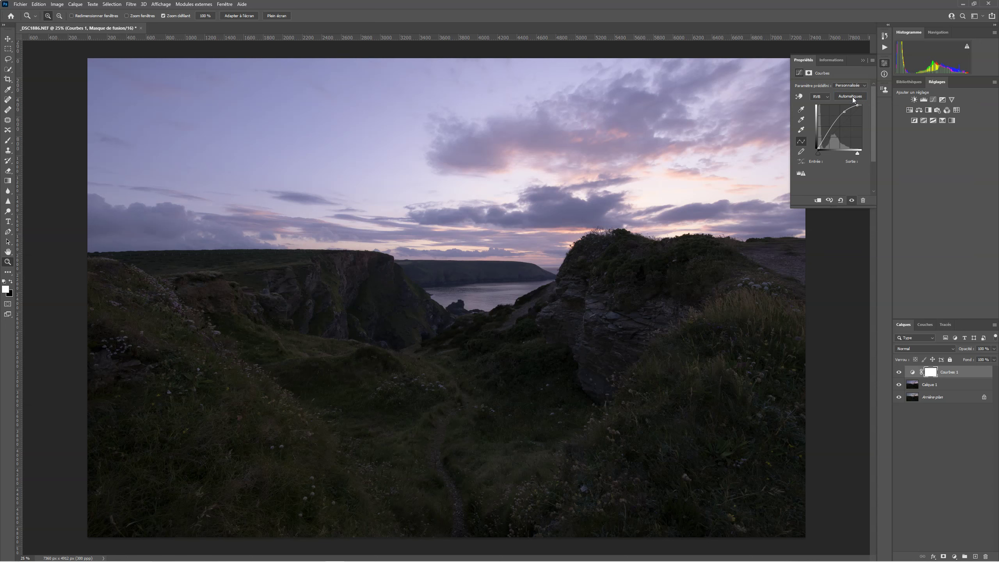
{"action": "left_click", "coordinate": [855, 109]}
- Compare the automatic correction algorithms for the Curves layer and keep "Accentuer la luminosité et le contraste"
{"action": "left_click", "coordinate": [857, 97], "text": "alt"}
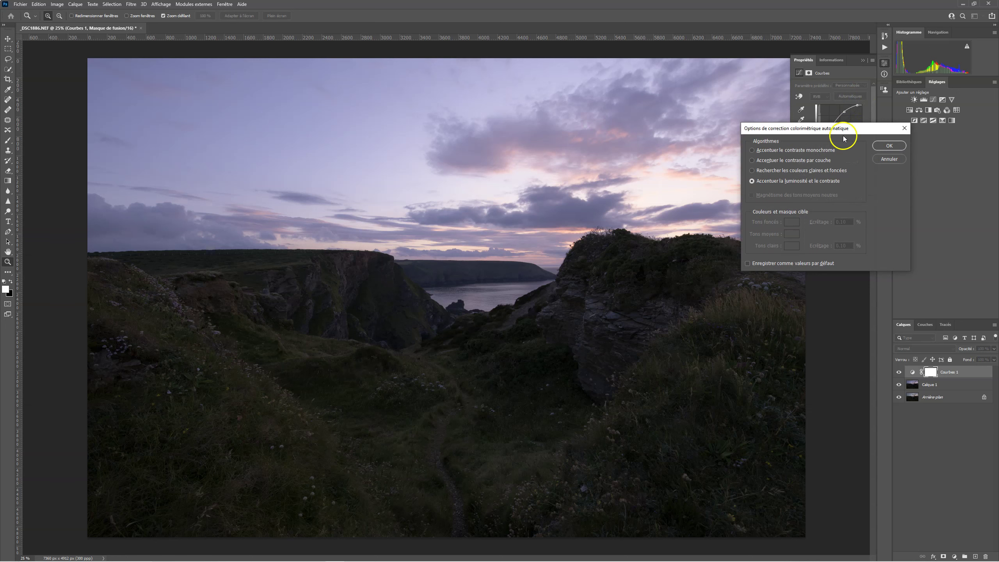
{"action": "left_click", "coordinate": [761, 182]}
{"action": "left_click", "coordinate": [752, 150]}
{"action": "left_click", "coordinate": [752, 160]}
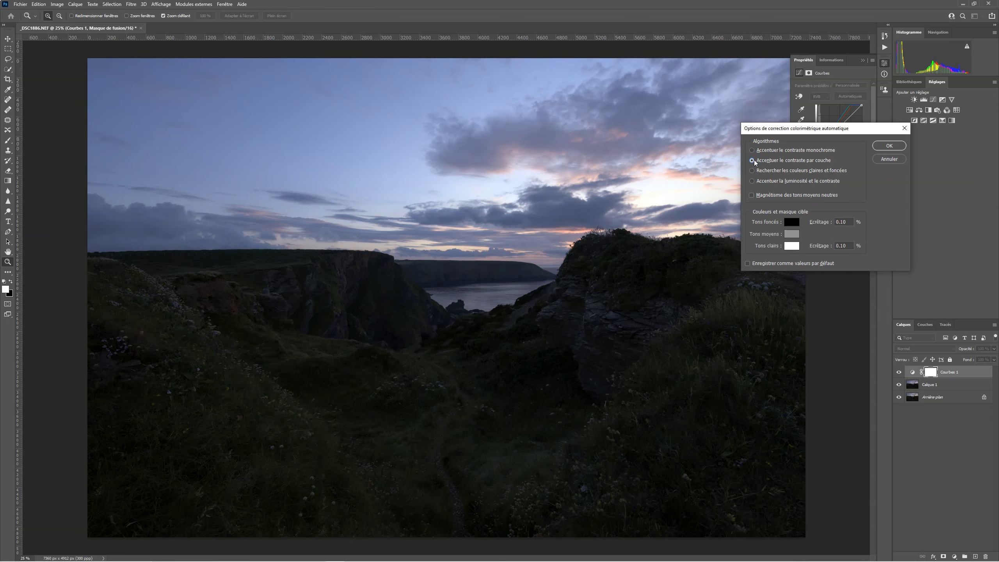
{"action": "left_click", "coordinate": [752, 170]}
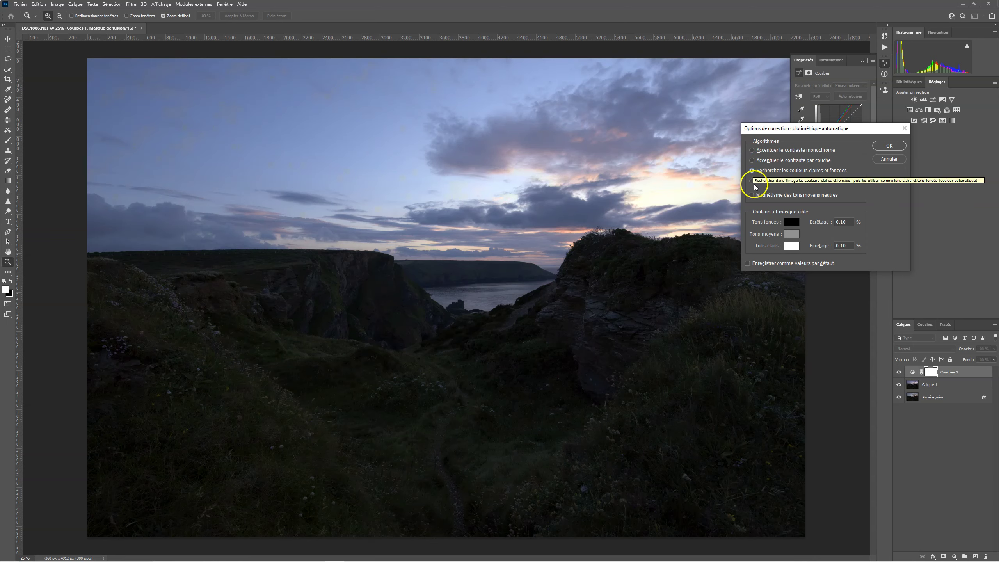
{"action": "left_click", "coordinate": [751, 181]}
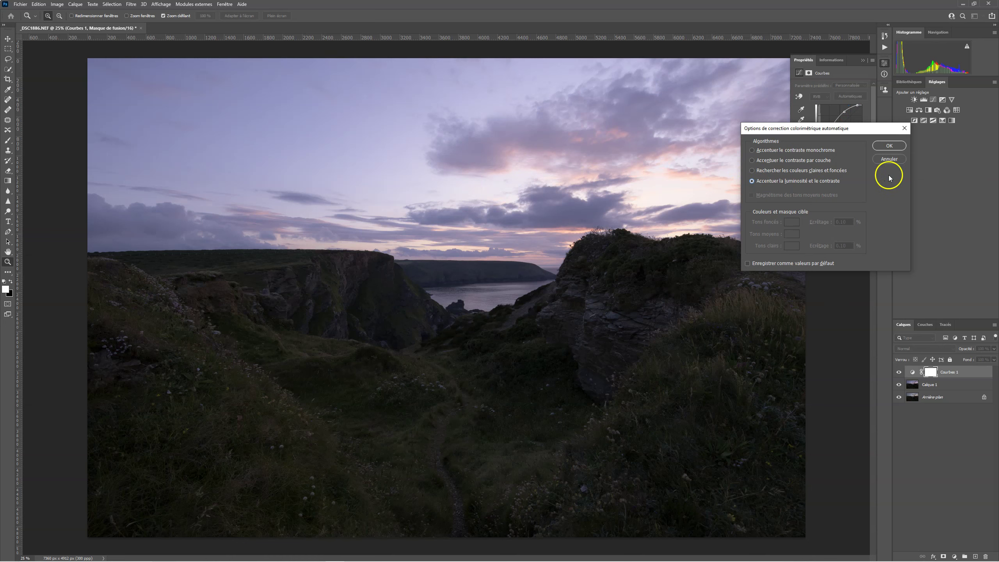
{"action": "left_click", "coordinate": [886, 146]}
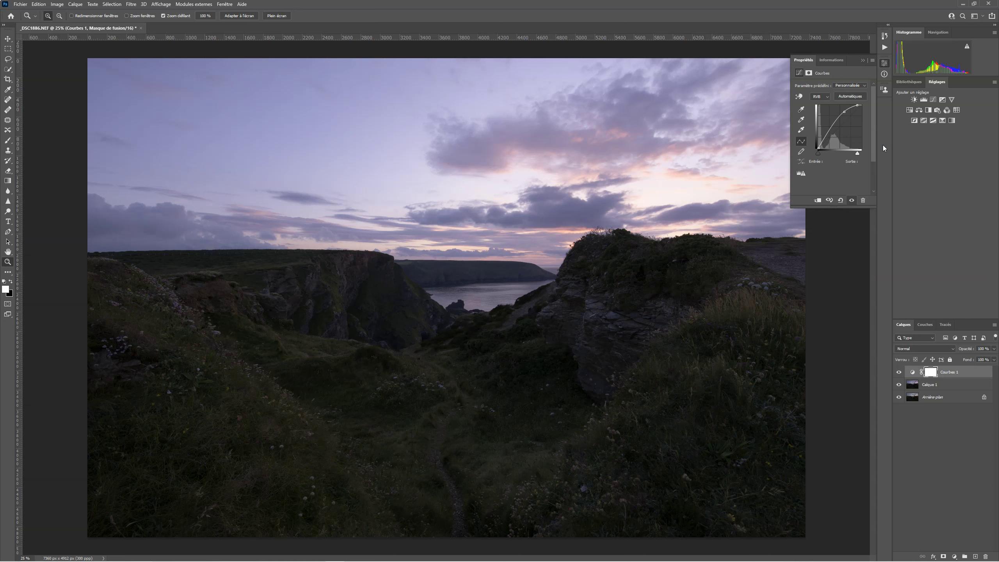
{"action": "left_click", "coordinate": [881, 149]}
- Add a second Curves adjustment layer, raise its midtones to brighten the image, and invert its mask to black
{"action": "left_click", "coordinate": [933, 99]}
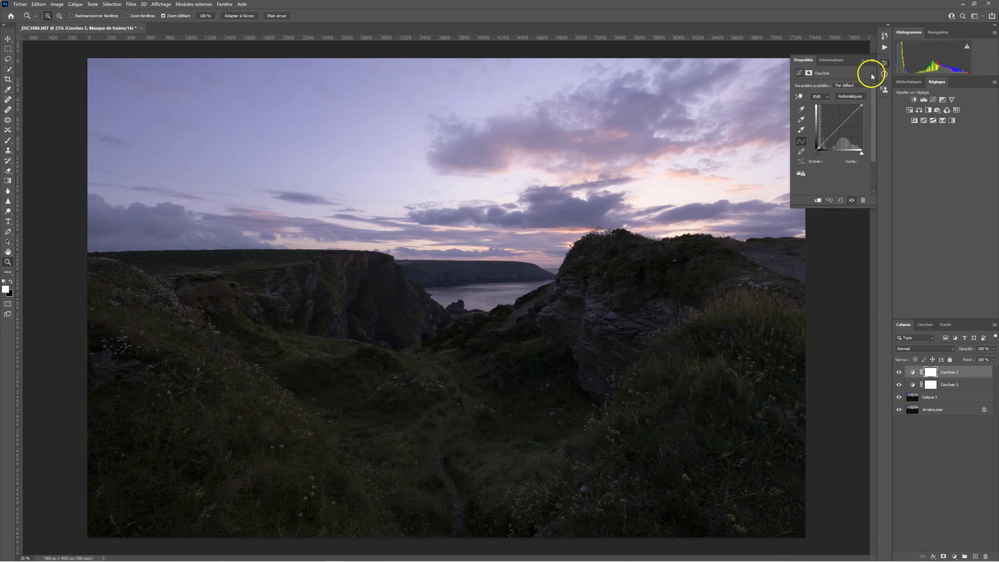
{"action": "left_click", "coordinate": [838, 127]}
{"action": "left_click_drag", "start_coordinate": [838, 127], "coordinate": [834, 123]}
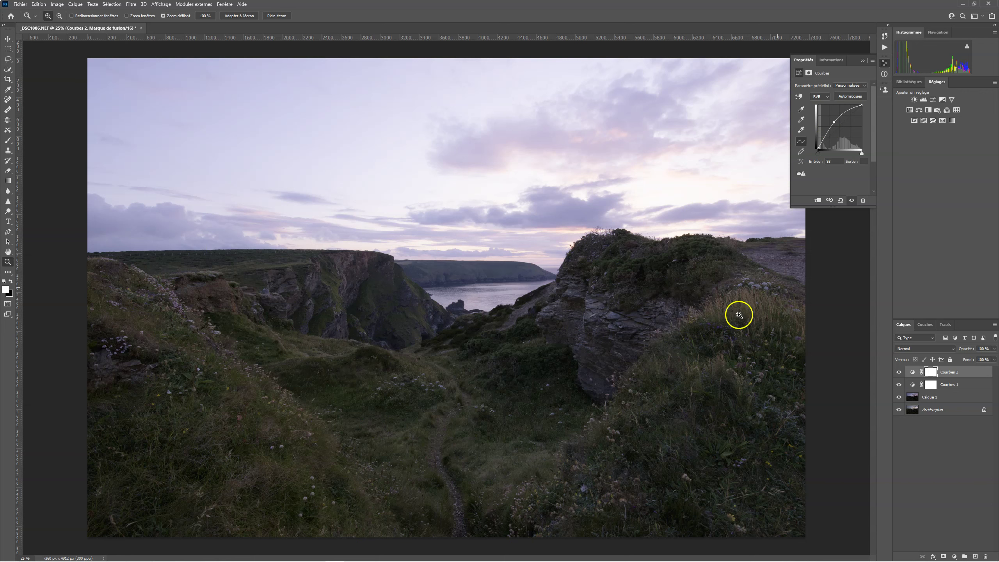
{"action": "key", "text": "ctrl+i"}
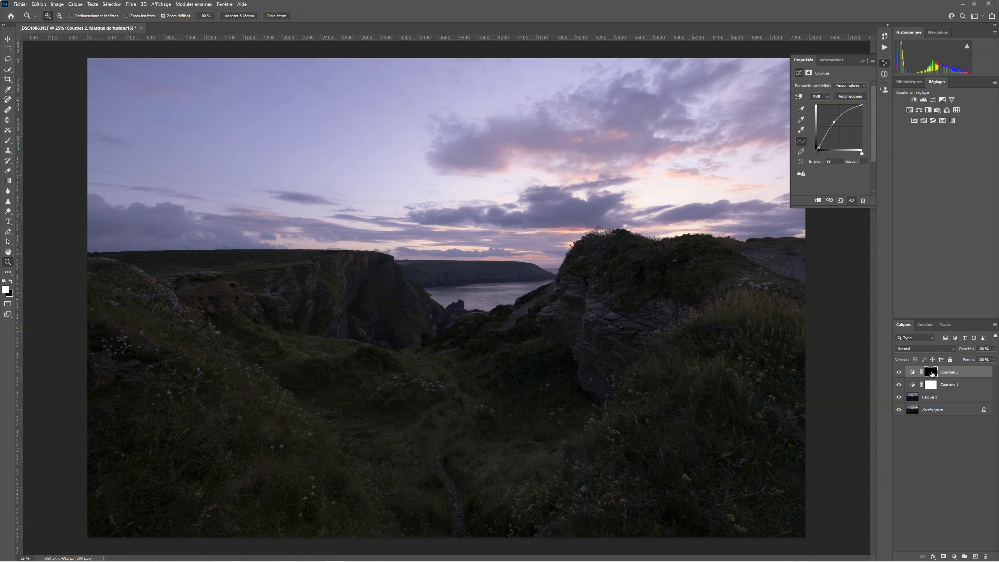
- Activate the Brush tool and practise swapping the foreground and background colours, finishing with white in the foreground
{"action": "key", "text": "i"}
{"action": "left_click", "coordinate": [645, 333]}
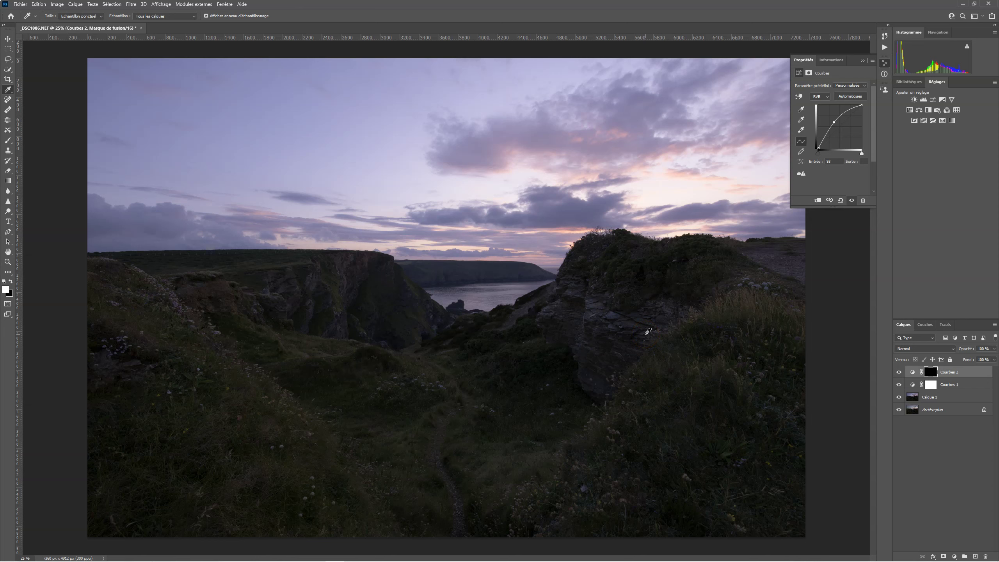
{"action": "key", "text": "b"}
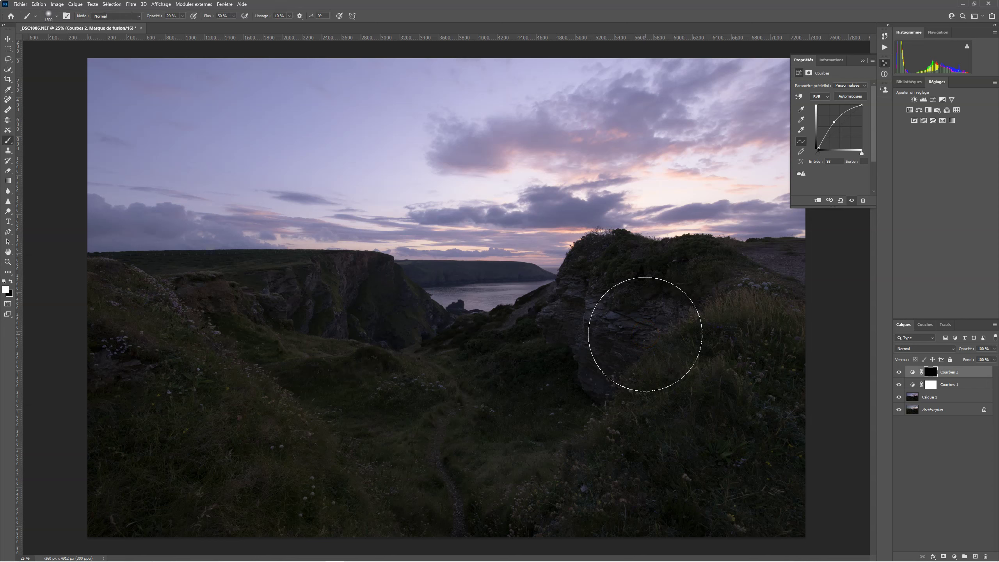
{"action": "mouse_move", "coordinate": [644, 334]}
{"action": "left_mouse_down"}
{"action": "mouse_move", "coordinate": [77, 213]}
{"action": "mouse_move", "coordinate": [18, 140]}
{"action": "mouse_move", "coordinate": [237, 192]}
{"action": "mouse_move", "coordinate": [499, 274]}
{"action": "mouse_move", "coordinate": [234, 301]}
{"action": "mouse_move", "coordinate": [7, 286]}
{"action": "mouse_move", "coordinate": [363, 312]}
{"action": "mouse_move", "coordinate": [11, 289]}
{"action": "left_mouse_up"}
{"action": "left_click", "coordinate": [10, 284]}
{"action": "left_click", "coordinate": [362, 274]}
{"action": "key", "text": "x"}
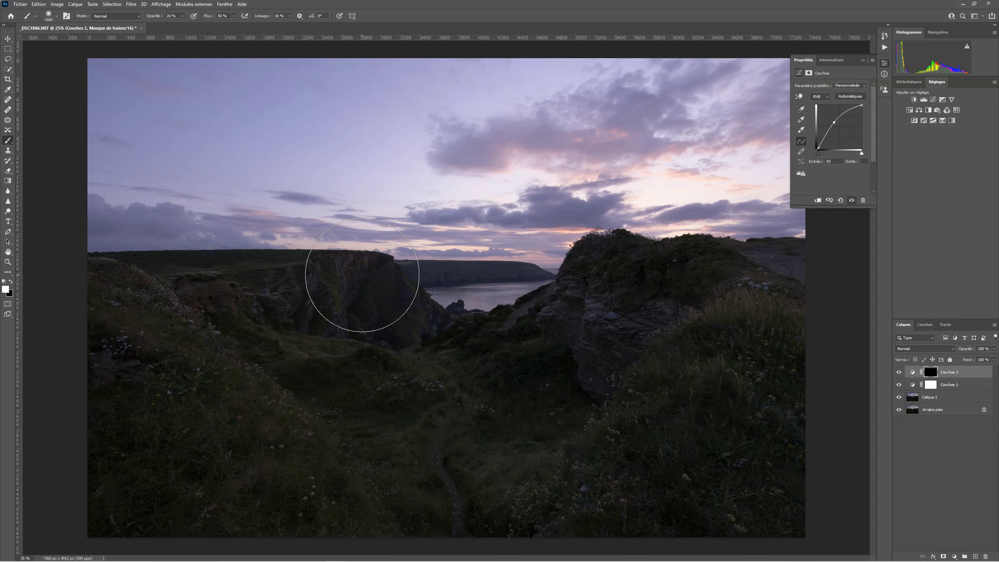
{"action": "key", "text": "x"}
{"action": "left_click", "coordinate": [10, 282]}
{"action": "left_click", "coordinate": [11, 281]}
{"action": "left_click", "coordinate": [10, 281]}
{"action": "left_click", "coordinate": [10, 281]}
{"action": "left_click", "coordinate": [10, 281]}
{"action": "left_click", "coordinate": [326, 299]}
{"action": "key", "text": "x"}
{"action": "key", "text": "x"}
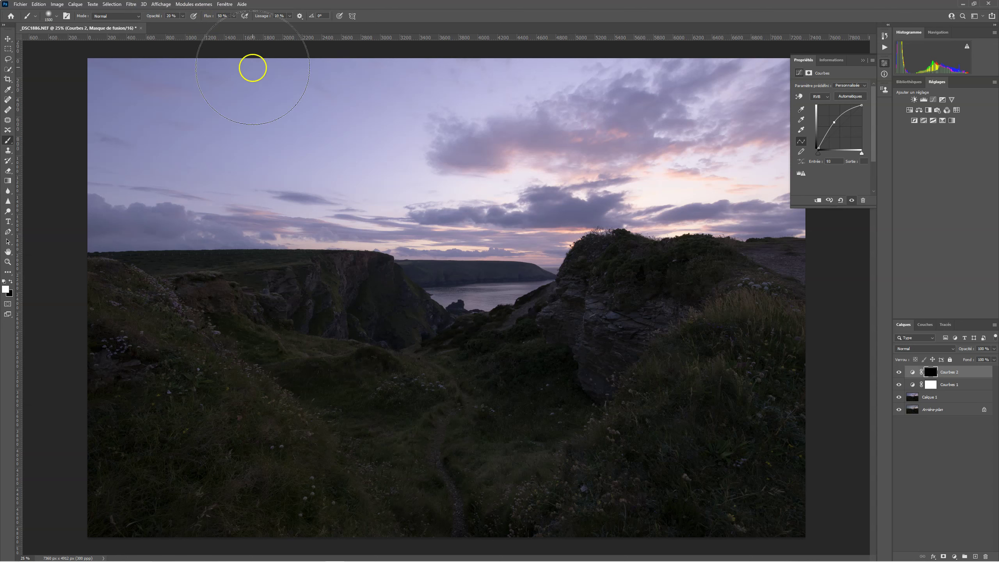
- Set the brush flow to 20%, paint white on the Courbes 2 mask over the grass, path and rocks, and compare before and after
{"action": "mouse_move", "coordinate": [252, 68]}
{"action": "left_mouse_down"}
{"action": "mouse_move", "coordinate": [537, 358]}
{"action": "mouse_move", "coordinate": [590, 350]}
{"action": "mouse_move", "coordinate": [606, 359]}
{"action": "mouse_move", "coordinate": [587, 331]}
{"action": "mouse_move", "coordinate": [656, 351]}
{"action": "mouse_move", "coordinate": [688, 339]}
{"action": "mouse_move", "coordinate": [655, 417]}
{"action": "mouse_move", "coordinate": [686, 370]}
{"action": "mouse_move", "coordinate": [632, 405]}
{"action": "mouse_move", "coordinate": [642, 310]}
{"action": "mouse_move", "coordinate": [602, 380]}
{"action": "mouse_move", "coordinate": [659, 361]}
{"action": "mouse_move", "coordinate": [514, 338]}
{"action": "mouse_move", "coordinate": [474, 430]}
{"action": "mouse_move", "coordinate": [562, 439]}
{"action": "mouse_move", "coordinate": [693, 414]}
{"action": "mouse_move", "coordinate": [705, 434]}
{"action": "mouse_move", "coordinate": [626, 491]}
{"action": "mouse_move", "coordinate": [482, 523]}
{"action": "mouse_move", "coordinate": [691, 375]}
{"action": "mouse_move", "coordinate": [578, 438]}
{"action": "mouse_move", "coordinate": [629, 383]}
{"action": "mouse_move", "coordinate": [287, 477]}
{"action": "mouse_move", "coordinate": [187, 436]}
{"action": "mouse_move", "coordinate": [129, 334]}
{"action": "mouse_move", "coordinate": [452, 512]}
{"action": "mouse_move", "coordinate": [101, 383]}
{"action": "mouse_move", "coordinate": [346, 477]}
{"action": "mouse_move", "coordinate": [350, 492]}
{"action": "mouse_move", "coordinate": [217, 351]}
{"action": "mouse_move", "coordinate": [358, 457]}
{"action": "mouse_move", "coordinate": [359, 397]}
{"action": "mouse_move", "coordinate": [488, 453]}
{"action": "mouse_move", "coordinate": [424, 401]}
{"action": "mouse_move", "coordinate": [404, 475]}
{"action": "mouse_move", "coordinate": [413, 517]}
{"action": "left_mouse_up"}
{"action": "mouse_move", "coordinate": [337, 390]}
{"action": "left_mouse_down"}
{"action": "mouse_move", "coordinate": [393, 338]}
{"action": "mouse_move", "coordinate": [347, 338]}
{"action": "mouse_move", "coordinate": [245, 381]}
{"action": "mouse_move", "coordinate": [329, 331]}
{"action": "mouse_move", "coordinate": [130, 324]}
{"action": "mouse_move", "coordinate": [265, 350]}
{"action": "mouse_move", "coordinate": [408, 337]}
{"action": "mouse_move", "coordinate": [370, 411]}
{"action": "left_mouse_up"}
{"action": "mouse_move", "coordinate": [380, 364]}
{"action": "left_mouse_down"}
{"action": "mouse_move", "coordinate": [288, 326]}
{"action": "mouse_move", "coordinate": [382, 364]}
{"action": "left_mouse_up"}
{"action": "mouse_move", "coordinate": [299, 433]}
{"action": "left_mouse_down"}
{"action": "mouse_move", "coordinate": [210, 506]}
{"action": "mouse_move", "coordinate": [519, 497]}
{"action": "left_mouse_up"}
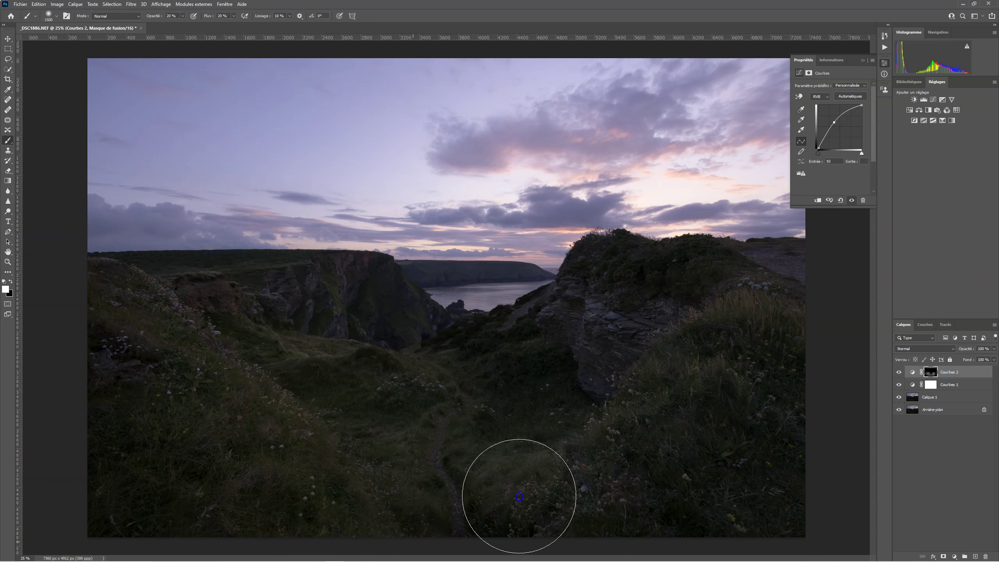
{"action": "mouse_move", "coordinate": [580, 312]}
{"action": "left_mouse_down"}
{"action": "mouse_move", "coordinate": [633, 363]}
{"action": "mouse_move", "coordinate": [736, 384]}
{"action": "mouse_move", "coordinate": [715, 465]}
{"action": "mouse_move", "coordinate": [677, 343]}
{"action": "left_mouse_up"}
{"action": "mouse_move", "coordinate": [499, 354]}
{"action": "left_mouse_down"}
{"action": "mouse_move", "coordinate": [501, 397]}
{"action": "mouse_move", "coordinate": [356, 464]}
{"action": "mouse_move", "coordinate": [606, 356]}
{"action": "left_mouse_up"}
{"action": "mouse_move", "coordinate": [434, 347]}
{"action": "left_mouse_down"}
{"action": "mouse_move", "coordinate": [570, 376]}
{"action": "mouse_move", "coordinate": [349, 378]}
{"action": "left_mouse_up"}
{"action": "left_click_drag", "start_coordinate": [469, 403], "coordinate": [440, 430]}
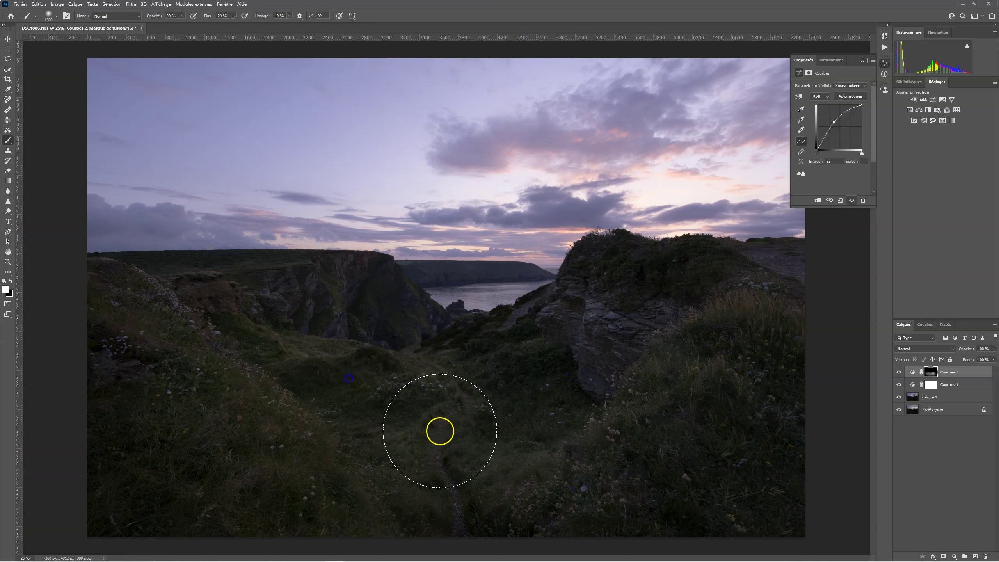
{"action": "left_click", "coordinate": [898, 372]}
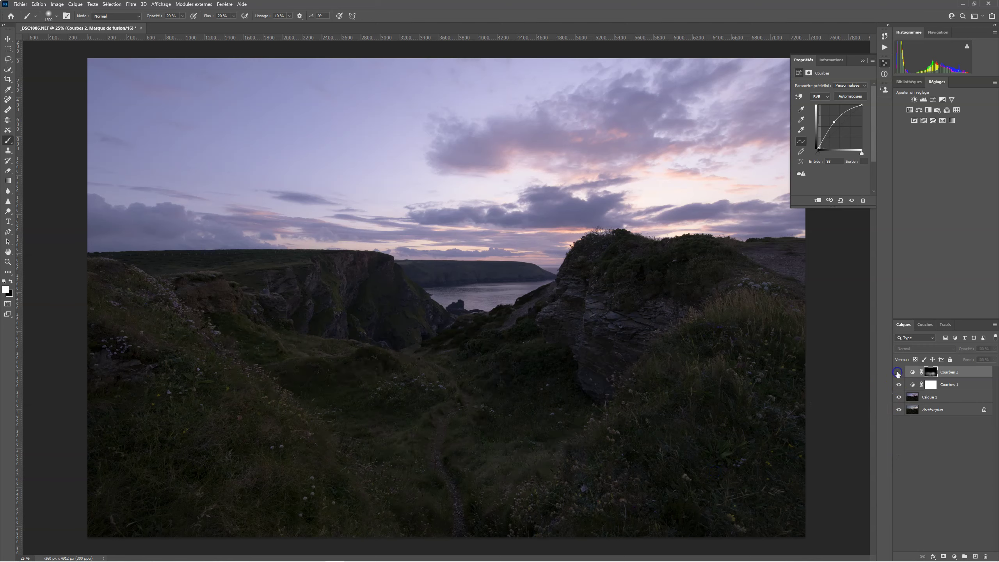
{"action": "left_click", "coordinate": [898, 372]}
{"action": "left_click", "coordinate": [898, 372]}
{"action": "left_click", "coordinate": [898, 372]}
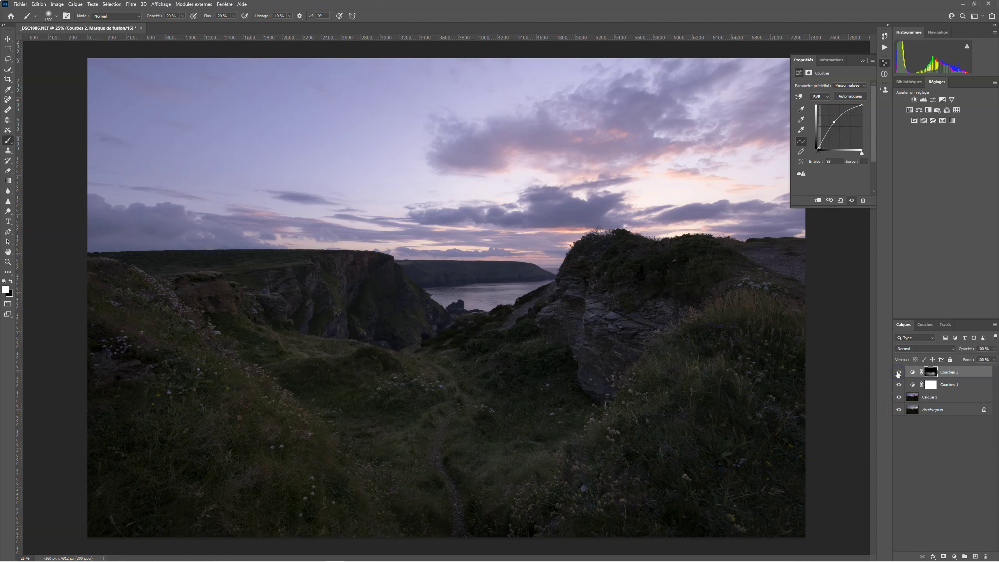
- Brighten the rocks and grassy slopes further on the Courbes 2 mask, reduce the brush size to 600, and recheck the layer's effect
{"action": "mouse_move", "coordinate": [778, 376]}
{"action": "left_mouse_down"}
{"action": "mouse_move", "coordinate": [739, 331]}
{"action": "mouse_move", "coordinate": [771, 323]}
{"action": "left_mouse_up"}
{"action": "left_click_drag", "start_coordinate": [543, 381], "coordinate": [713, 322]}
{"action": "mouse_move", "coordinate": [681, 319]}
{"action": "left_mouse_down"}
{"action": "mouse_move", "coordinate": [687, 461]}
{"action": "mouse_move", "coordinate": [712, 488]}
{"action": "mouse_move", "coordinate": [562, 492]}
{"action": "mouse_move", "coordinate": [204, 455]}
{"action": "mouse_move", "coordinate": [143, 363]}
{"action": "mouse_move", "coordinate": [303, 390]}
{"action": "mouse_move", "coordinate": [188, 382]}
{"action": "mouse_move", "coordinate": [180, 412]}
{"action": "mouse_move", "coordinate": [295, 440]}
{"action": "mouse_move", "coordinate": [330, 393]}
{"action": "mouse_move", "coordinate": [398, 427]}
{"action": "mouse_move", "coordinate": [431, 427]}
{"action": "mouse_move", "coordinate": [429, 495]}
{"action": "mouse_move", "coordinate": [408, 505]}
{"action": "mouse_move", "coordinate": [487, 381]}
{"action": "mouse_move", "coordinate": [482, 438]}
{"action": "mouse_move", "coordinate": [518, 451]}
{"action": "mouse_move", "coordinate": [306, 377]}
{"action": "mouse_move", "coordinate": [304, 319]}
{"action": "mouse_move", "coordinate": [319, 392]}
{"action": "left_mouse_up"}
{"action": "key", "text": "bracketleft"}
{"action": "key", "text": "bracketleft"}
{"action": "key", "text": "bracketleft"}
{"action": "key", "text": "bracketleft"}
{"action": "key", "text": "bracketleft"}
{"action": "key", "text": "bracketleft"}
{"action": "key", "text": "bracketleft"}
{"action": "key", "text": "bracketleft"}
{"action": "key", "text": "bracketleft"}
{"action": "left_click", "coordinate": [898, 372]}
{"action": "left_click", "coordinate": [898, 372]}
- Add a third Curves adjustment layer, lower its midtones to darken the image, and invert its mask to black
{"action": "left_click", "coordinate": [933, 99]}
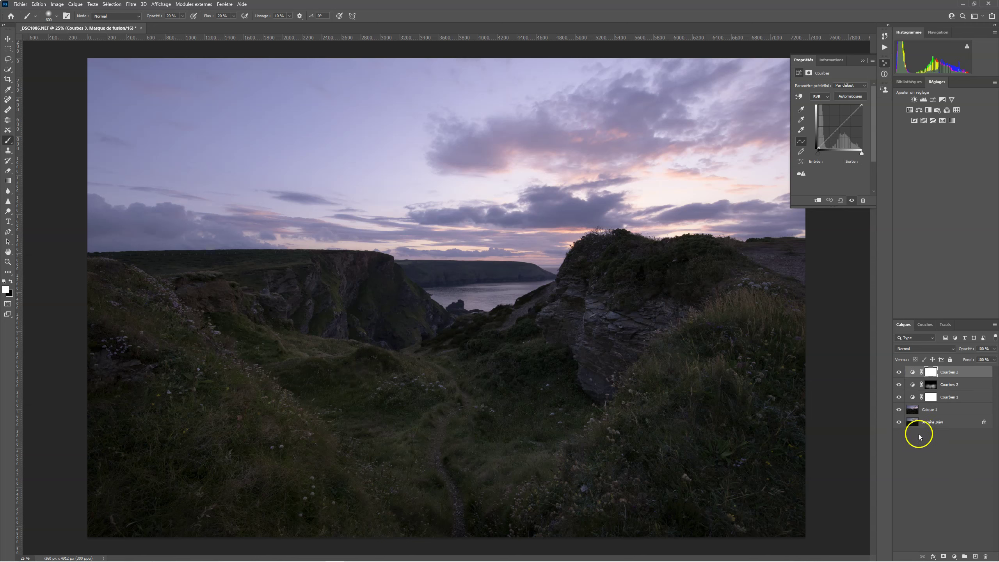
{"action": "left_click_drag", "start_coordinate": [840, 126], "coordinate": [840, 129]}
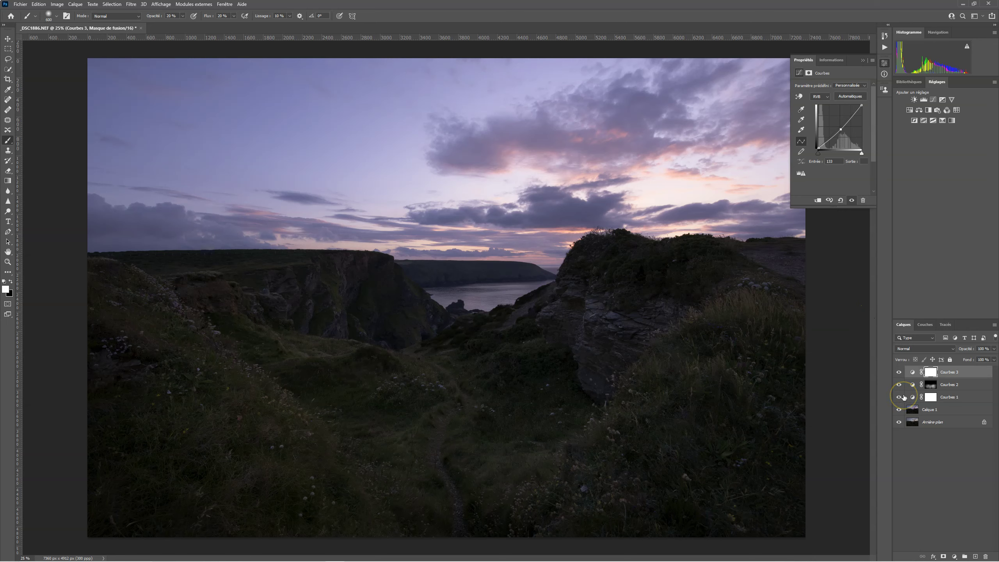
{"action": "key", "text": "ctrl+i"}
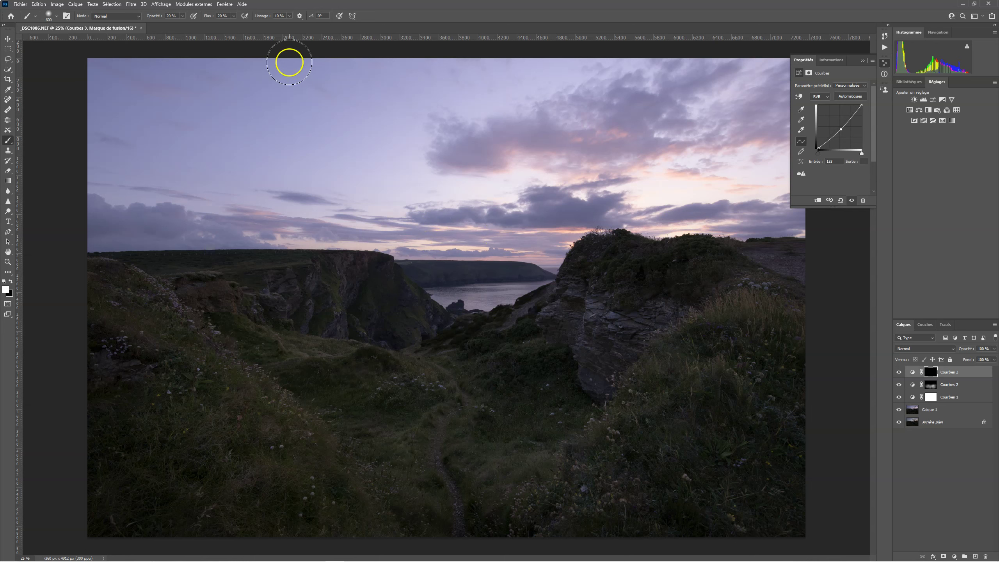
- Select the sky automatically while the Courbes 3 mask is active
{"action": "left_click", "coordinate": [112, 4]}
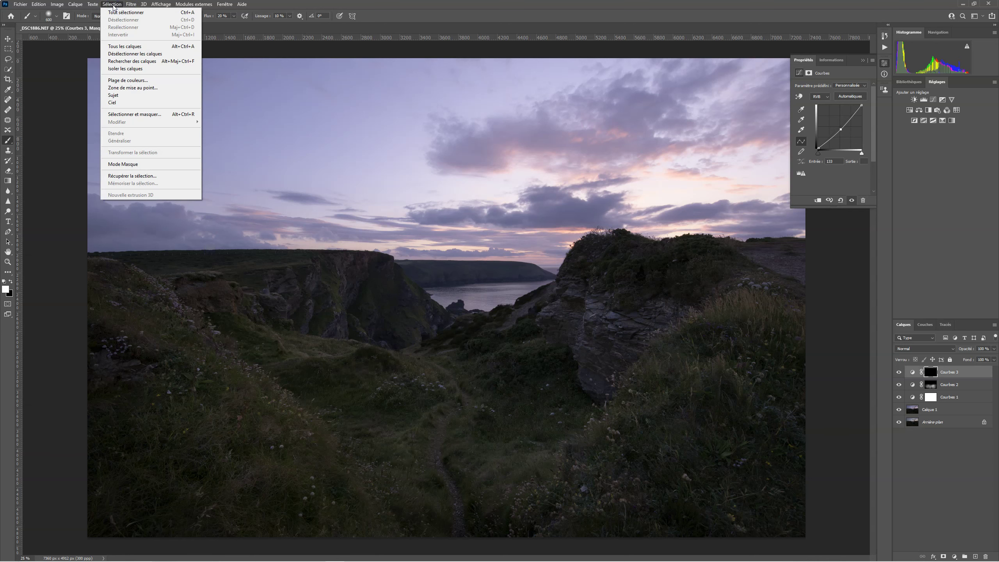
{"action": "left_click", "coordinate": [114, 102]}
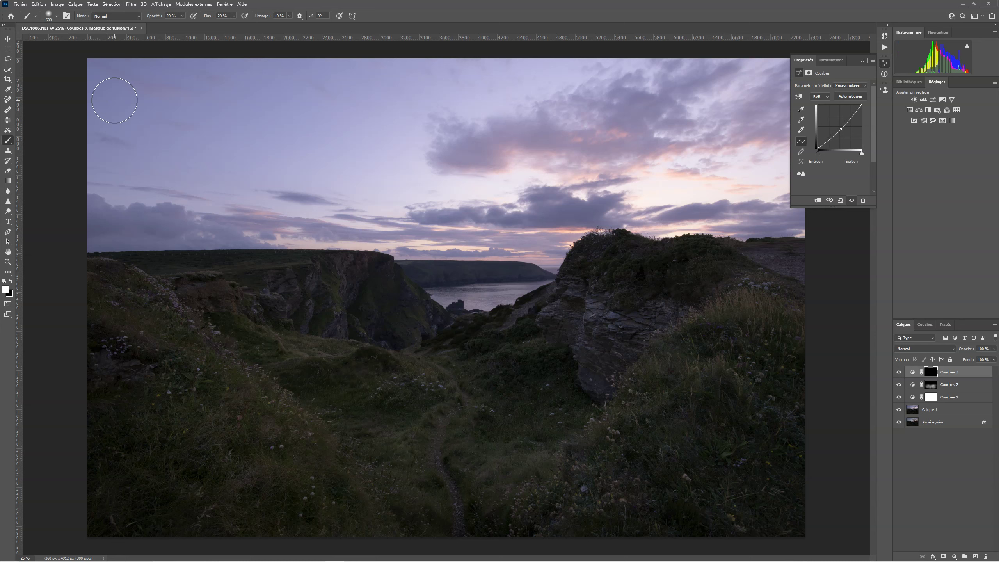
{"action": "mouse_move", "coordinate": [511, 210]}
{"action": "left_mouse_down"}
{"action": "mouse_move", "coordinate": [756, 91]}
{"action": "mouse_move", "coordinate": [707, 118]}
{"action": "mouse_move", "coordinate": [501, 159]}
{"action": "mouse_move", "coordinate": [466, 144]}
{"action": "mouse_move", "coordinate": [101, 110]}
{"action": "mouse_move", "coordinate": [770, 126]}
{"action": "left_mouse_up"}
- Enlarge the brush to 1800 and paint white on the Courbes 3 mask across the selected sky
{"action": "key", "text": "bracketright"}
{"action": "key", "text": "bracketright"}
{"action": "key", "text": "bracketright"}
{"action": "key", "text": "bracketright"}
{"action": "key", "text": "bracketright"}
{"action": "key", "text": "bracketright"}
{"action": "key", "text": "bracketright"}
{"action": "key", "text": "bracketright"}
{"action": "key", "text": "bracketright"}
{"action": "mouse_move", "coordinate": [236, 123]}
{"action": "left_mouse_down"}
{"action": "mouse_move", "coordinate": [186, 121]}
{"action": "mouse_move", "coordinate": [693, 152]}
{"action": "left_mouse_up"}
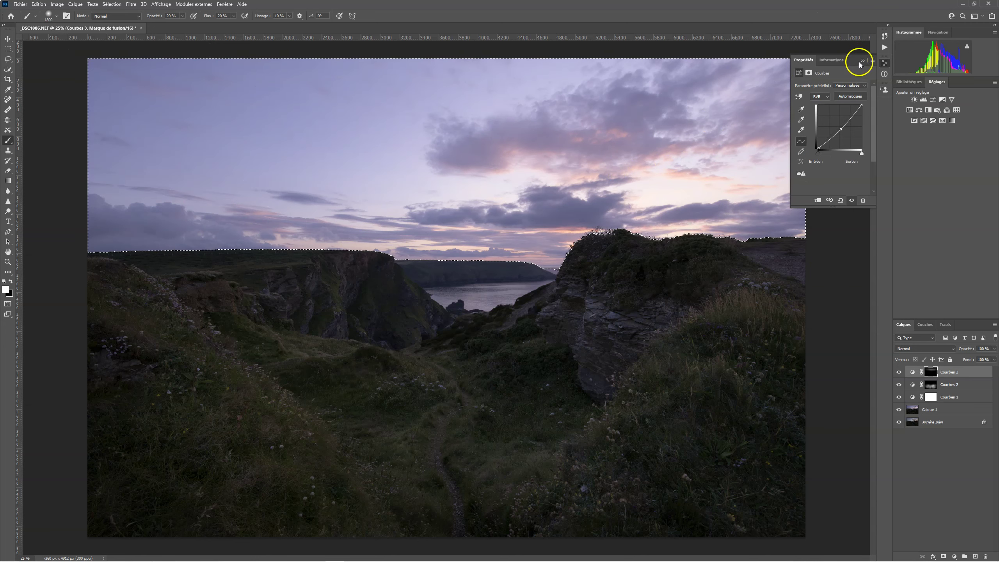
{"action": "left_click_drag", "start_coordinate": [851, 64], "coordinate": [916, 151]}
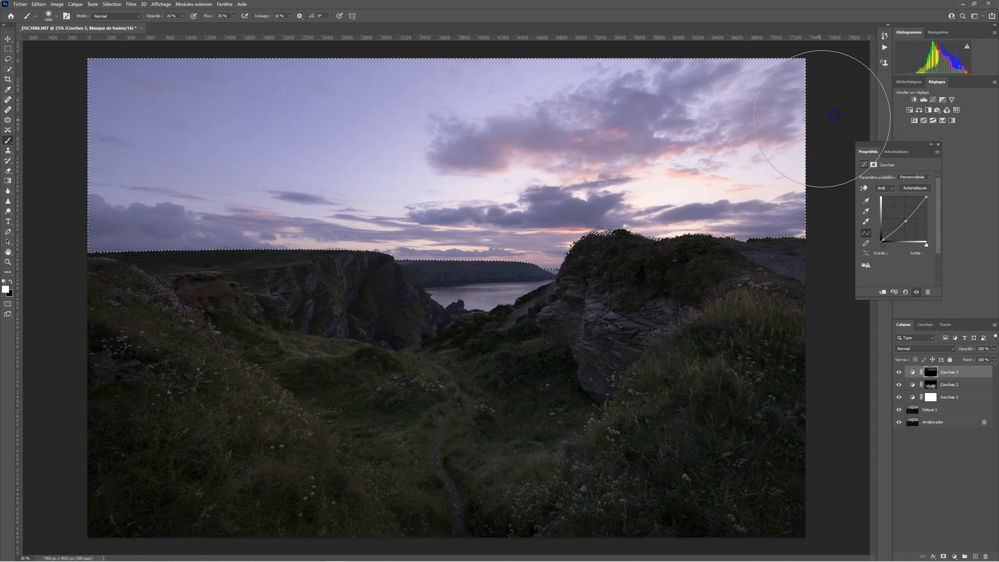
{"action": "left_click_drag", "start_coordinate": [189, 134], "coordinate": [60, 126]}
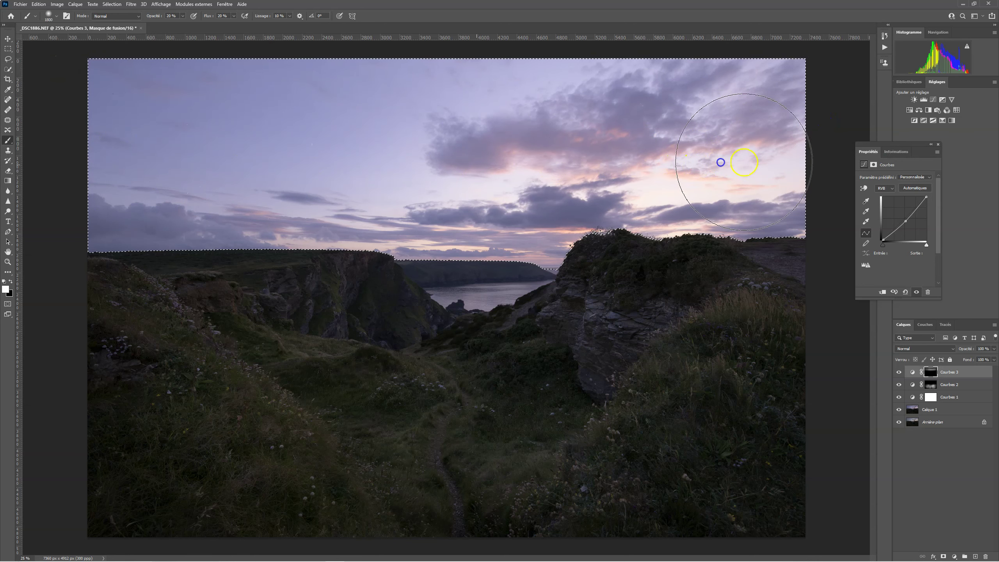
- Lower the Courbes 3 midtone point further at input 156 and keep painting white over the sky to darken it
{"action": "left_click", "coordinate": [905, 221]}
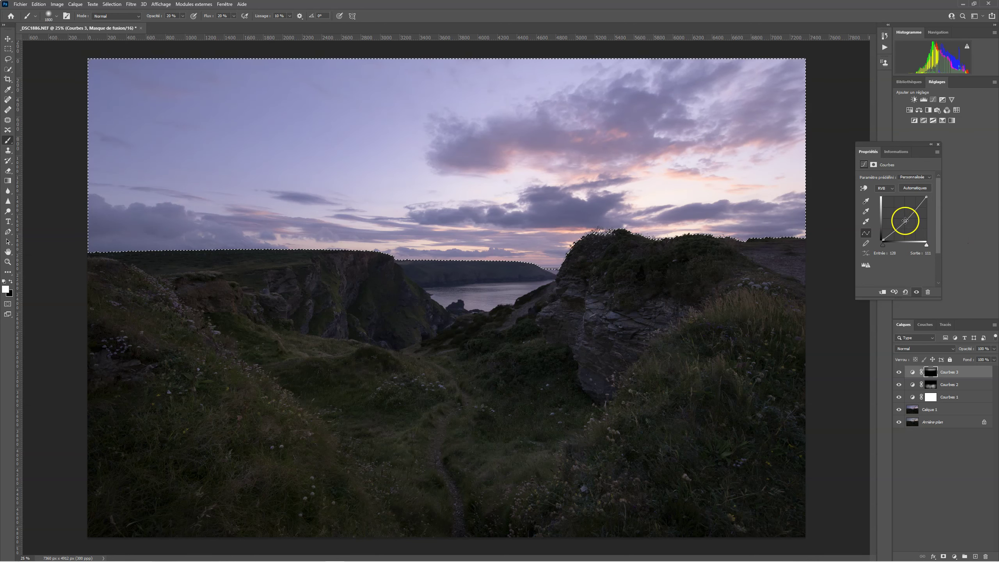
{"action": "left_click_drag", "start_coordinate": [905, 221], "coordinate": [910, 223]}
{"action": "mouse_move", "coordinate": [795, 198]}
{"action": "left_mouse_down"}
{"action": "mouse_move", "coordinate": [654, 210]}
{"action": "mouse_move", "coordinate": [415, 149]}
{"action": "left_mouse_up"}
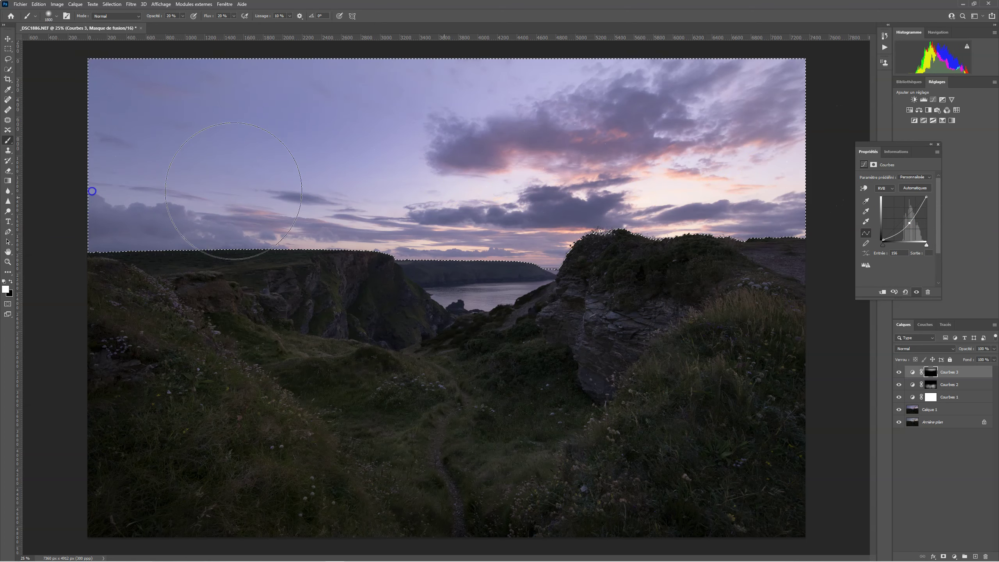
{"action": "left_click_drag", "start_coordinate": [685, 160], "coordinate": [426, 165]}
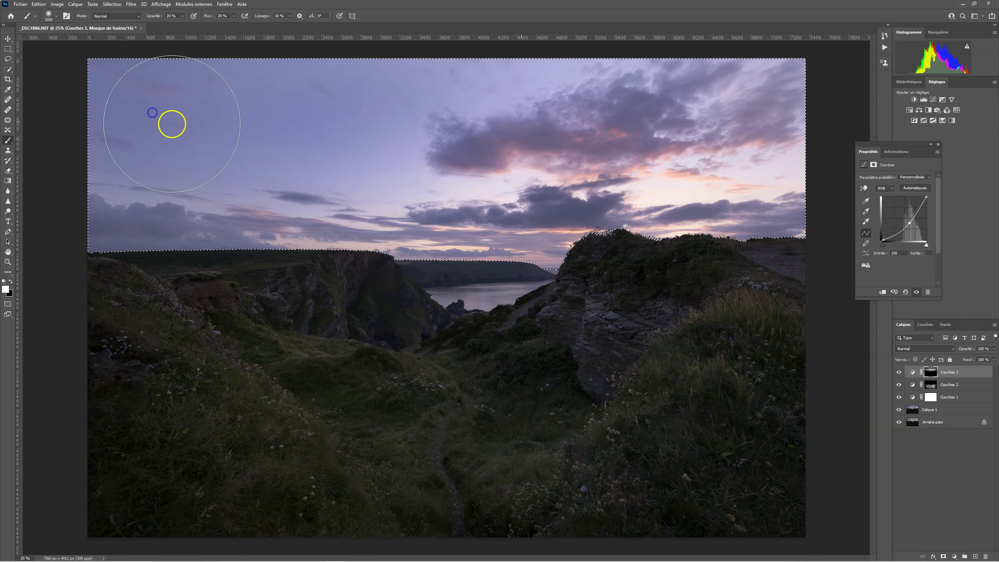
{"action": "left_click_drag", "start_coordinate": [245, 143], "coordinate": [75, 128]}
{"action": "left_click_drag", "start_coordinate": [75, 128], "coordinate": [858, 130]}
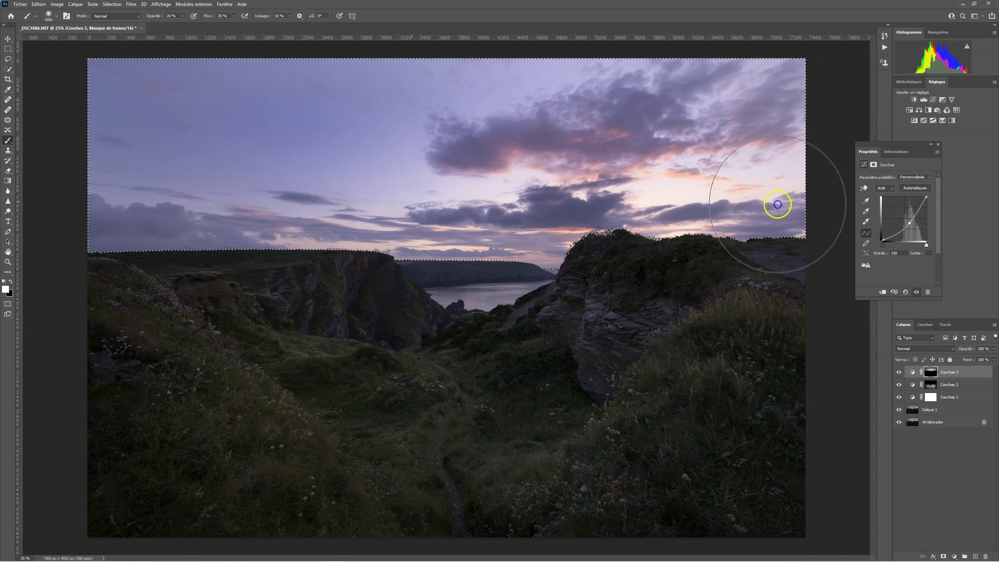
- Compare the sky with the Courbes 3 layer hidden and shown
{"action": "left_click", "coordinate": [898, 372]}
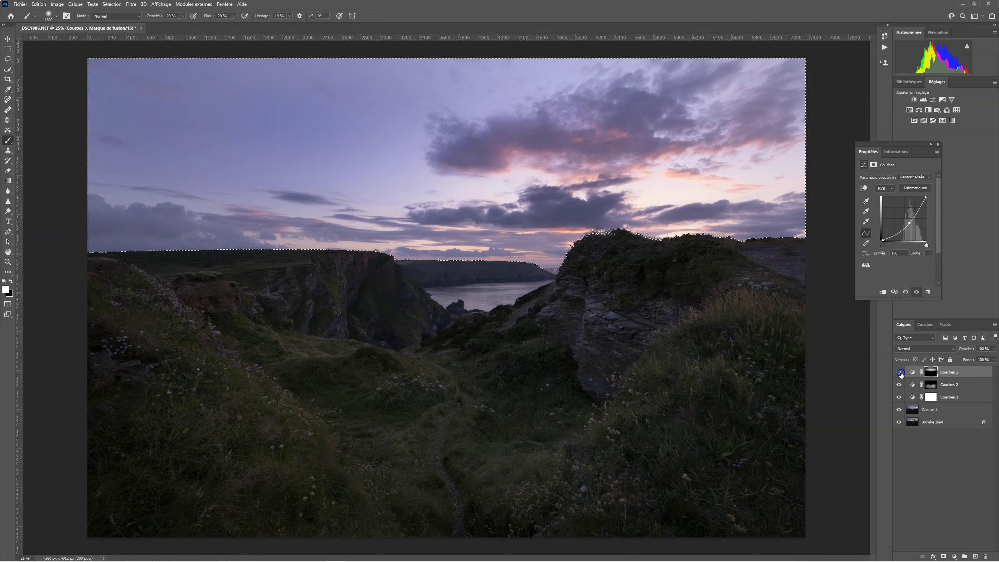
{"action": "left_click", "coordinate": [899, 372]}
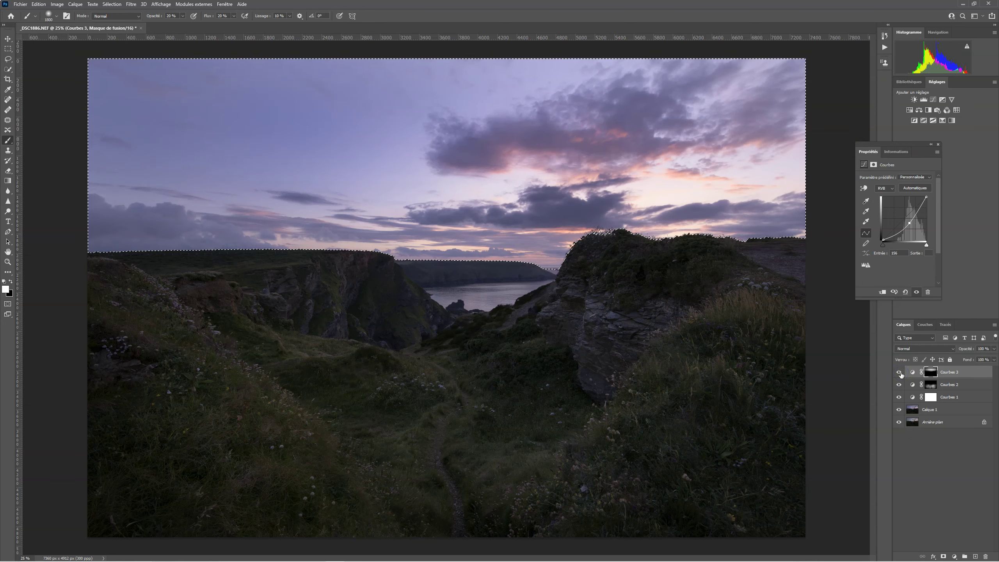
{"action": "left_click", "coordinate": [899, 372]}
{"action": "left_click", "coordinate": [900, 372]}
{"action": "left_click", "coordinate": [900, 372]}
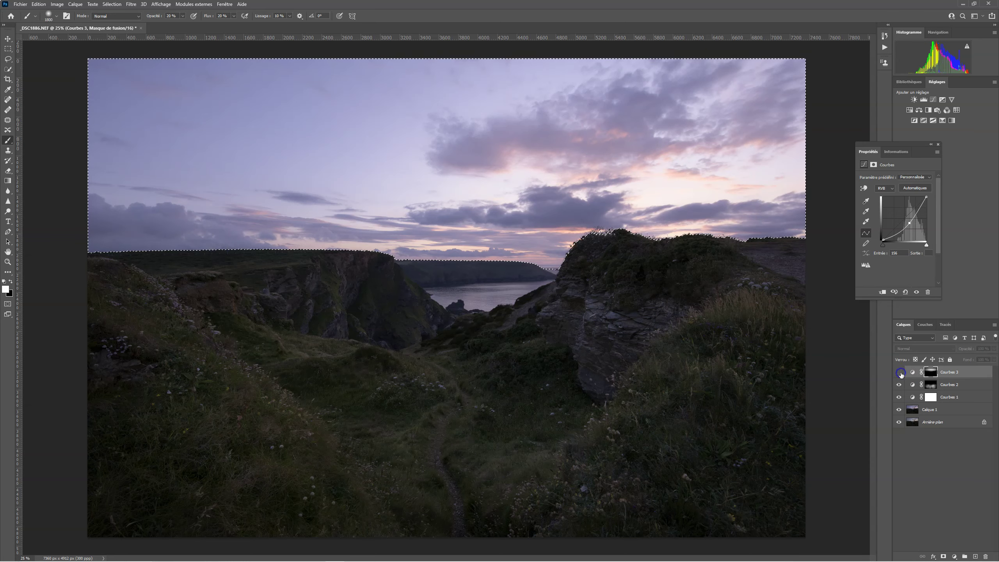
{"action": "left_click", "coordinate": [899, 372]}
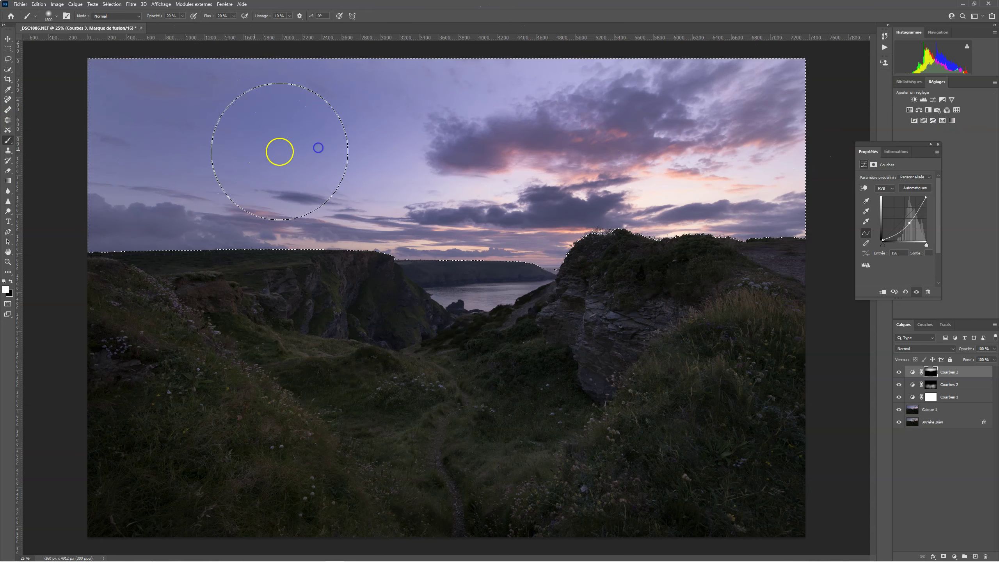
{"action": "left_click", "coordinate": [900, 372]}
{"action": "left_click", "coordinate": [900, 372]}
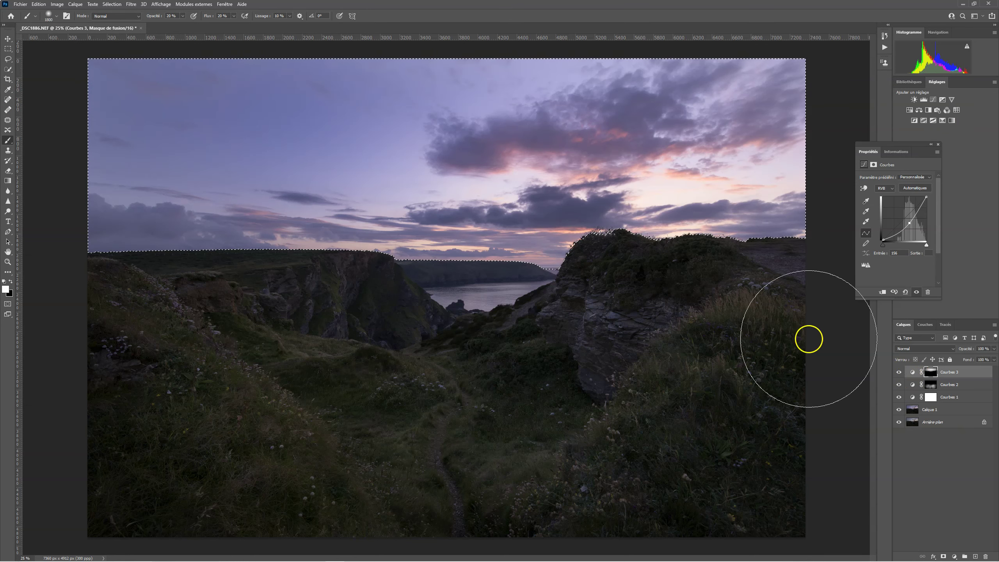
- Deselect the sky and check the whole image with and without the Courbes 3 layer
{"action": "key", "text": "ctrl+d"}
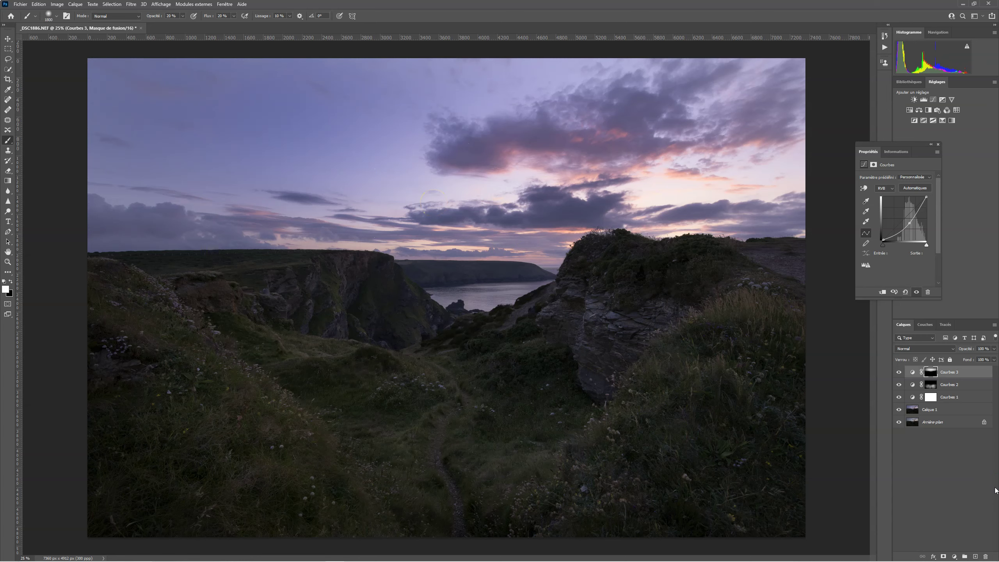
{"action": "left_click", "coordinate": [899, 372]}
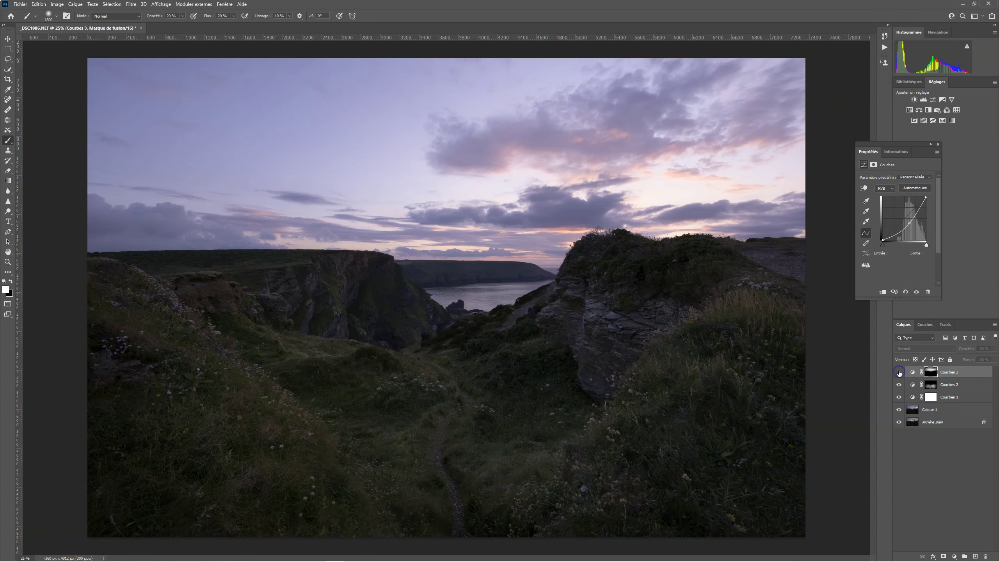
{"action": "left_click", "coordinate": [899, 372]}
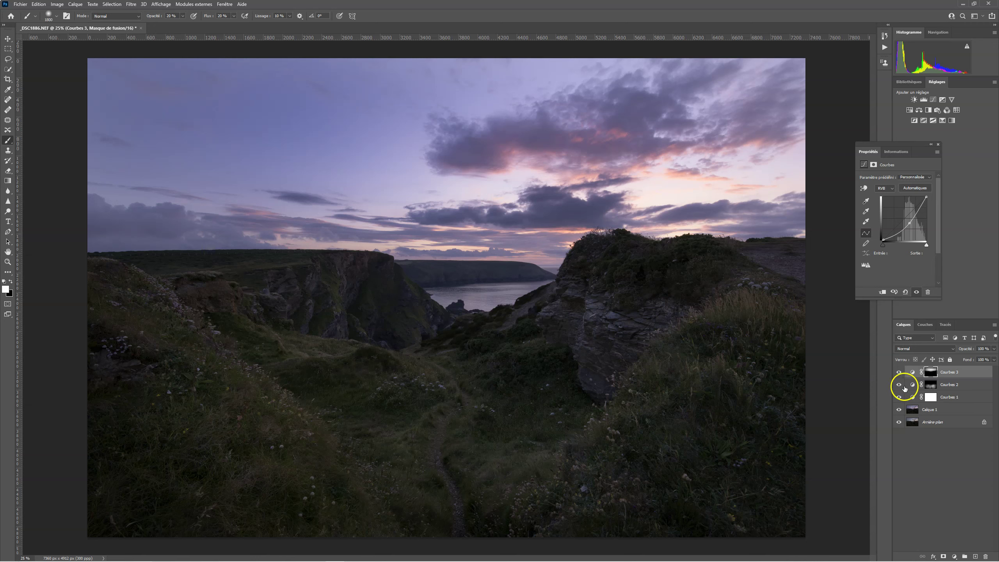
- Reopen the Courbes 2 curve and raise its midtone point at input 100 to brighten the landscape more
{"action": "left_click", "coordinate": [931, 385]}
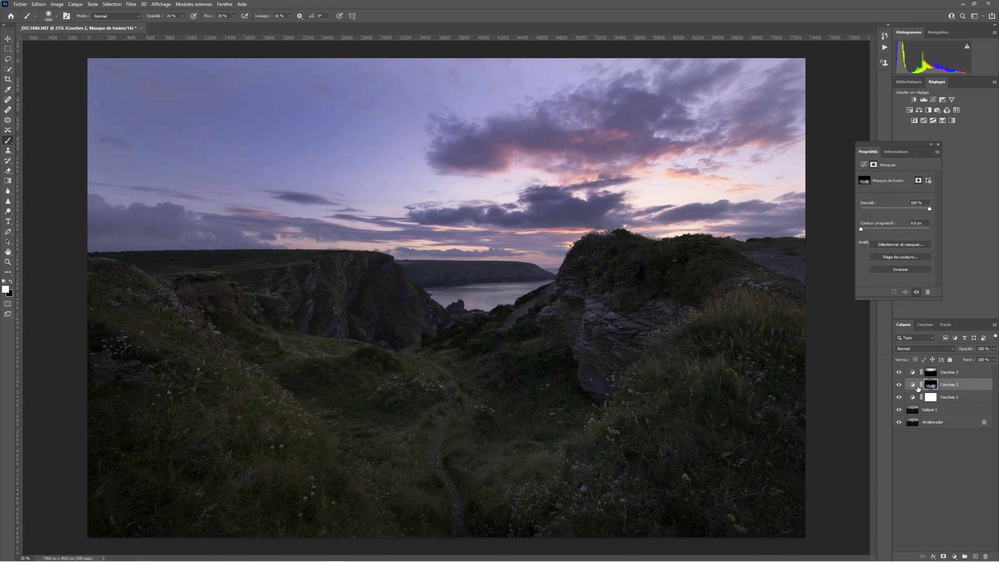
{"action": "left_click", "coordinate": [912, 384]}
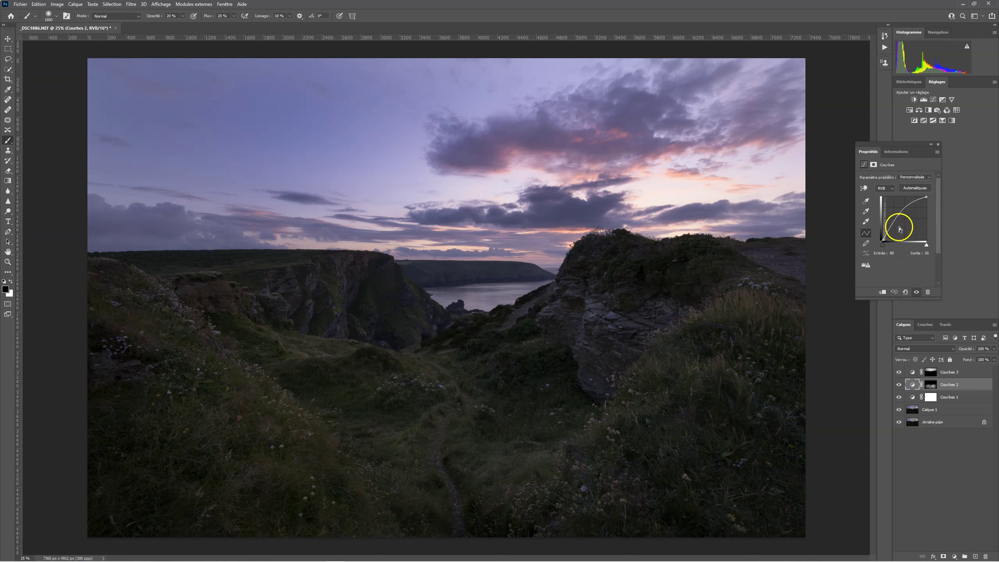
{"action": "left_click", "coordinate": [899, 215]}
{"action": "left_click_drag", "start_coordinate": [897, 209], "coordinate": [899, 212]}
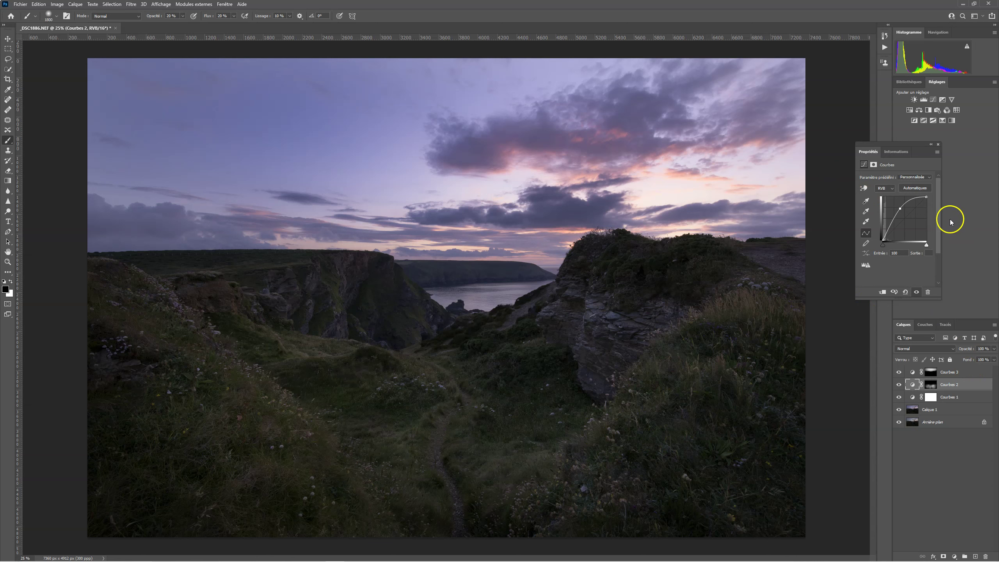
- Add a fourth Curves adjustment layer at the top of the stack and shape a contrast S-curve with lowered shadows and raised highlights
{"action": "left_click", "coordinate": [933, 100]}
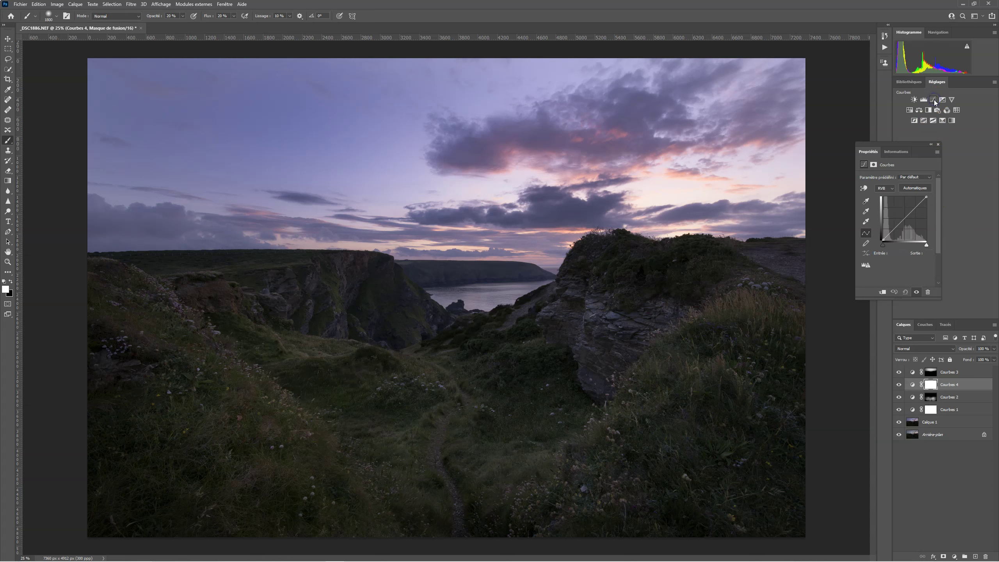
{"action": "left_click_drag", "start_coordinate": [911, 385], "coordinate": [911, 368]}
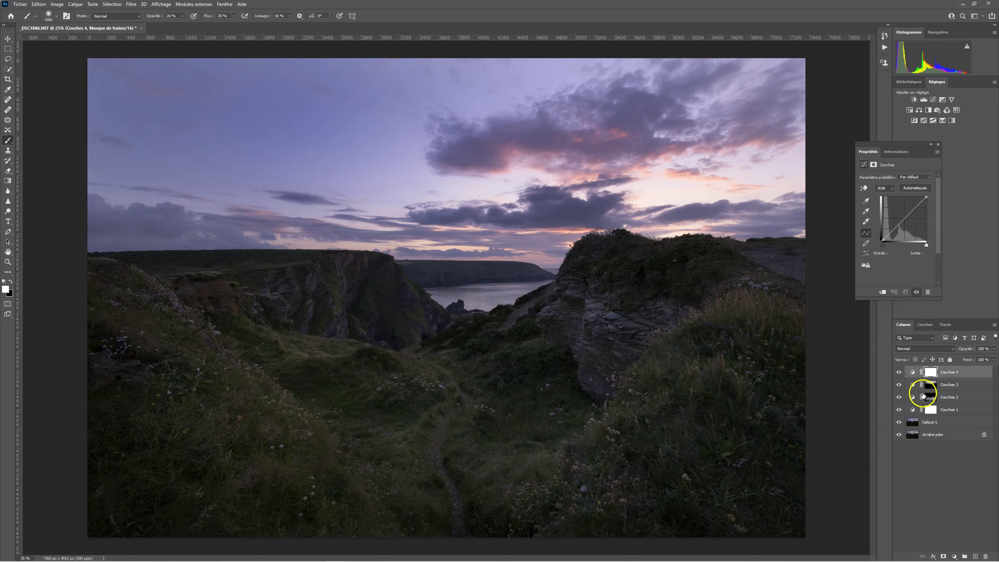
{"action": "left_click", "coordinate": [895, 228]}
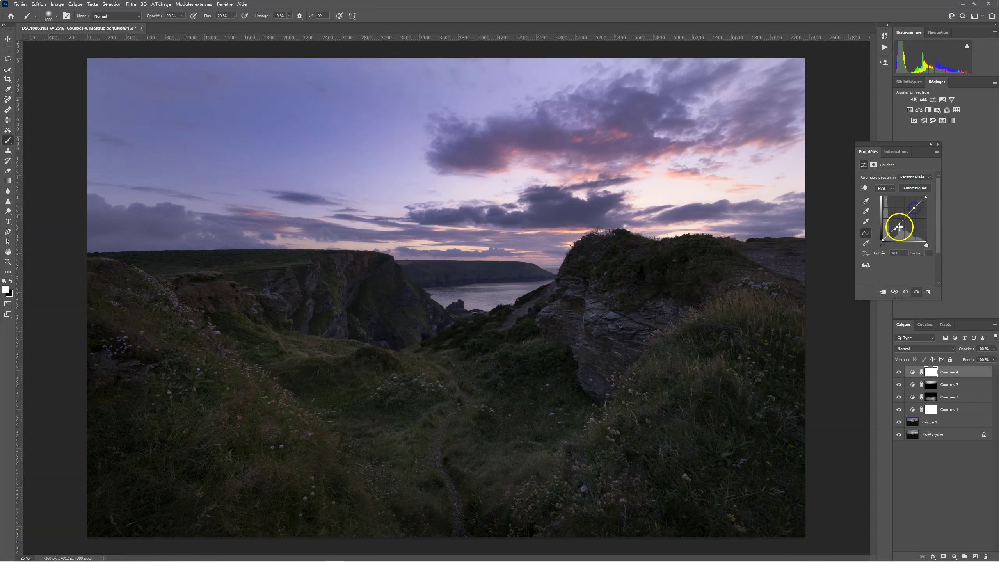
{"action": "left_click_drag", "start_coordinate": [895, 229], "coordinate": [895, 230]}
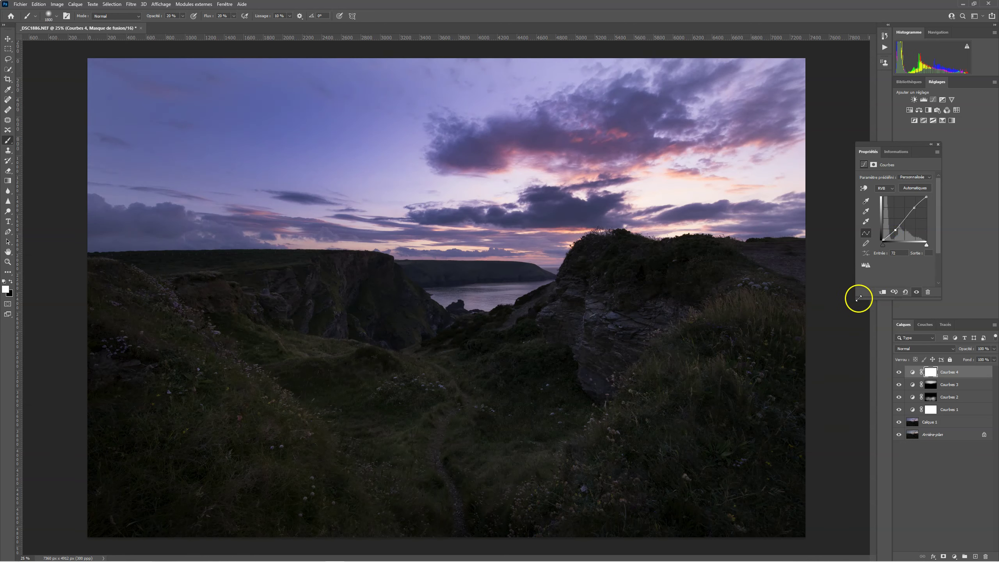
{"action": "left_click_drag", "start_coordinate": [843, 308], "coordinate": [787, 355]}
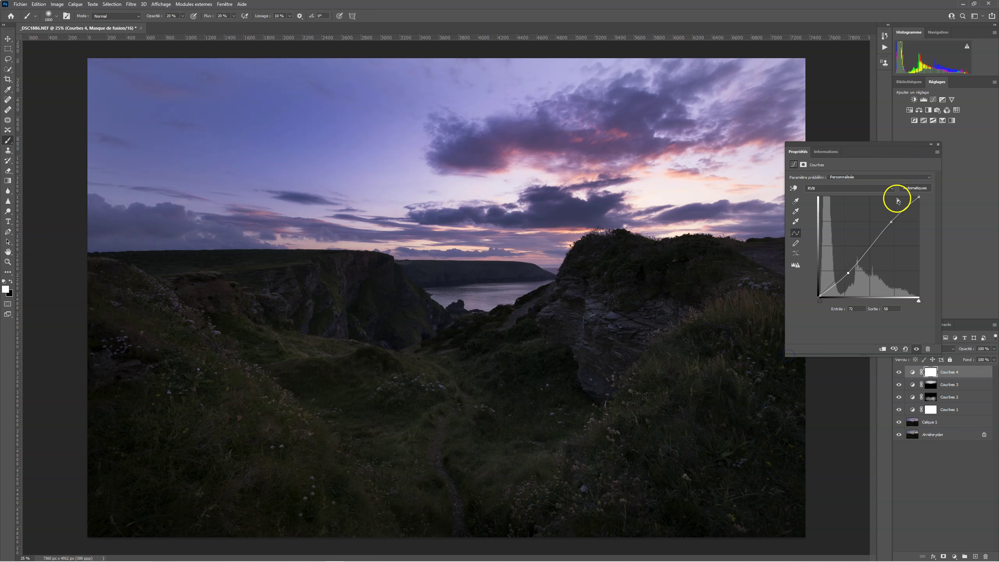
{"action": "left_click_drag", "start_coordinate": [890, 224], "coordinate": [890, 222]}
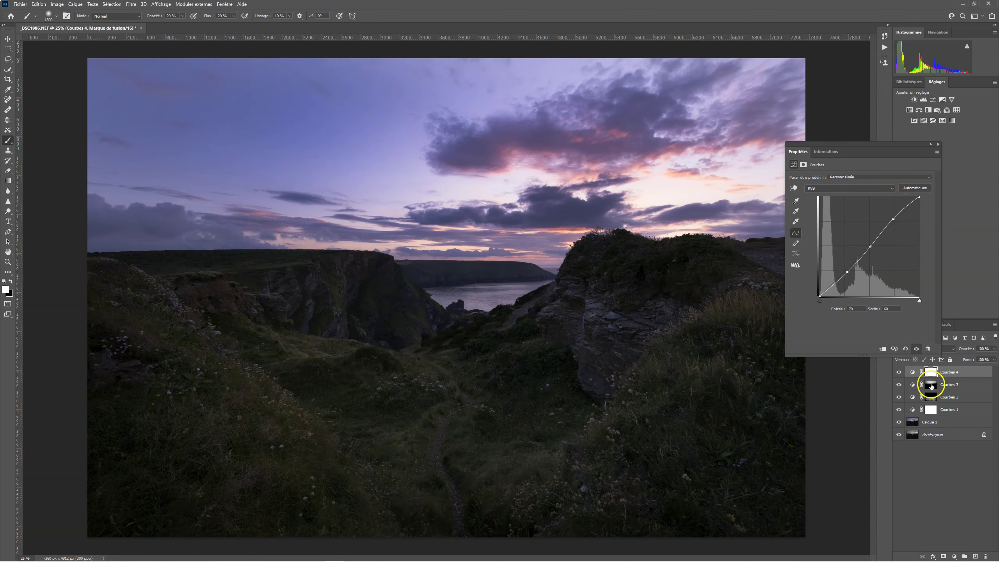
- Invert the Courbes 4 mask to black and move the properties panel clear of the photo
{"action": "left_click", "coordinate": [931, 372]}
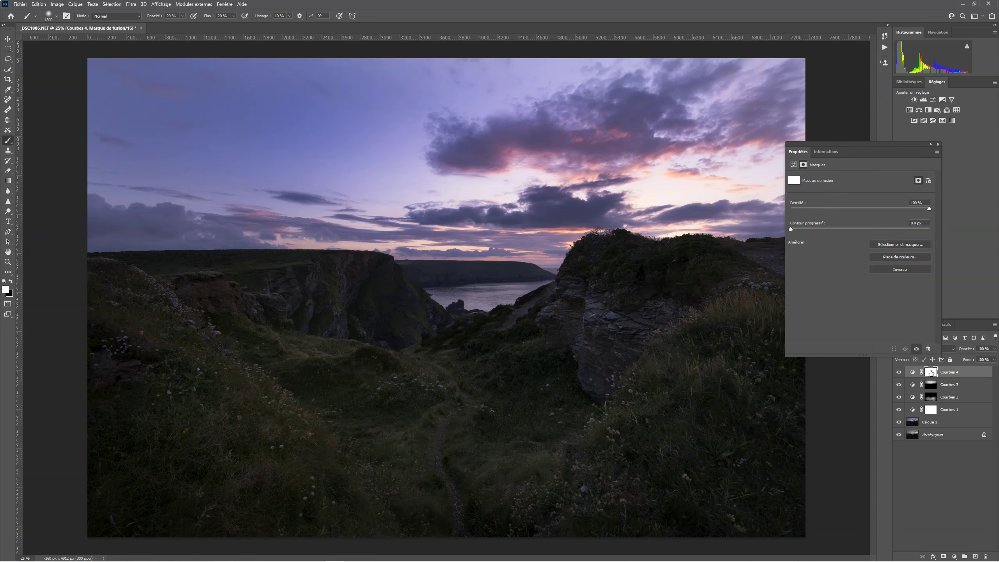
{"action": "key", "text": "ctrl+i"}
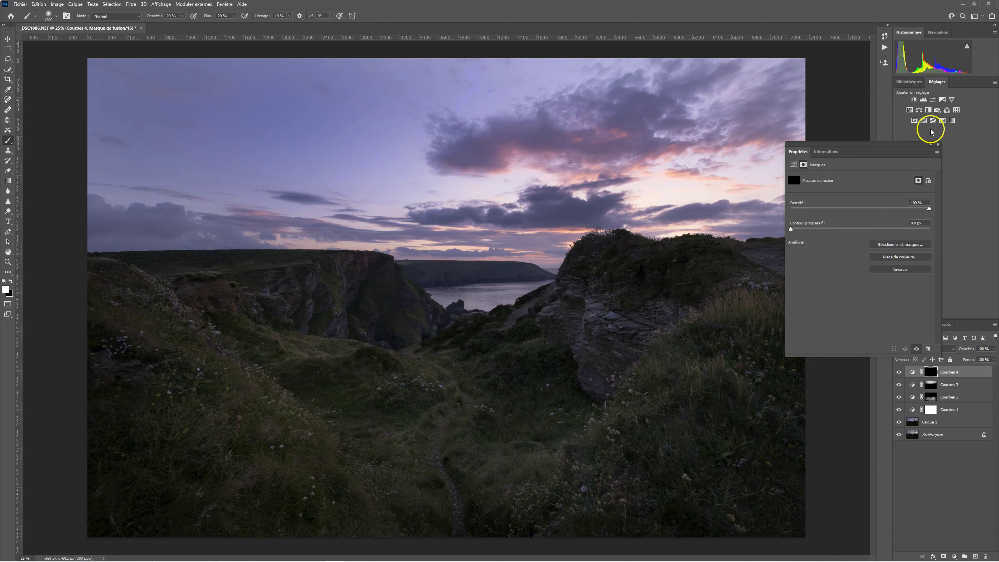
{"action": "left_click_drag", "start_coordinate": [856, 146], "coordinate": [913, 139]}
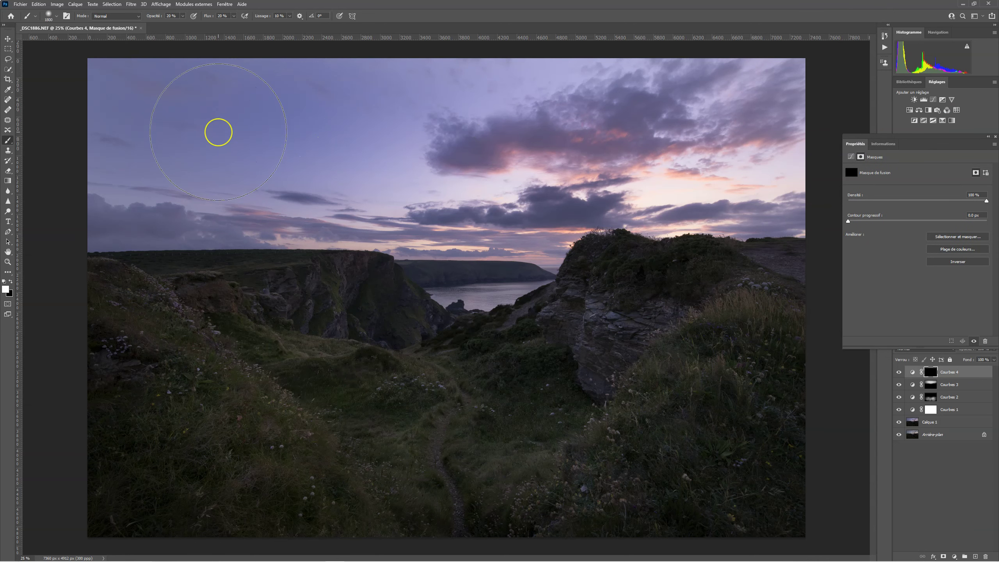
- Paint white on the Courbes 4 mask over the grass, path and rocks, reducing the brush size to 1200
{"action": "mouse_move", "coordinate": [218, 132]}
{"action": "left_mouse_down"}
{"action": "mouse_move", "coordinate": [252, 196]}
{"action": "mouse_move", "coordinate": [263, 190]}
{"action": "mouse_move", "coordinate": [217, 105]}
{"action": "mouse_move", "coordinate": [180, 71]}
{"action": "mouse_move", "coordinate": [286, 224]}
{"action": "mouse_move", "coordinate": [372, 392]}
{"action": "mouse_move", "coordinate": [323, 350]}
{"action": "mouse_move", "coordinate": [294, 343]}
{"action": "mouse_move", "coordinate": [437, 505]}
{"action": "mouse_move", "coordinate": [437, 540]}
{"action": "mouse_move", "coordinate": [515, 471]}
{"action": "left_mouse_up"}
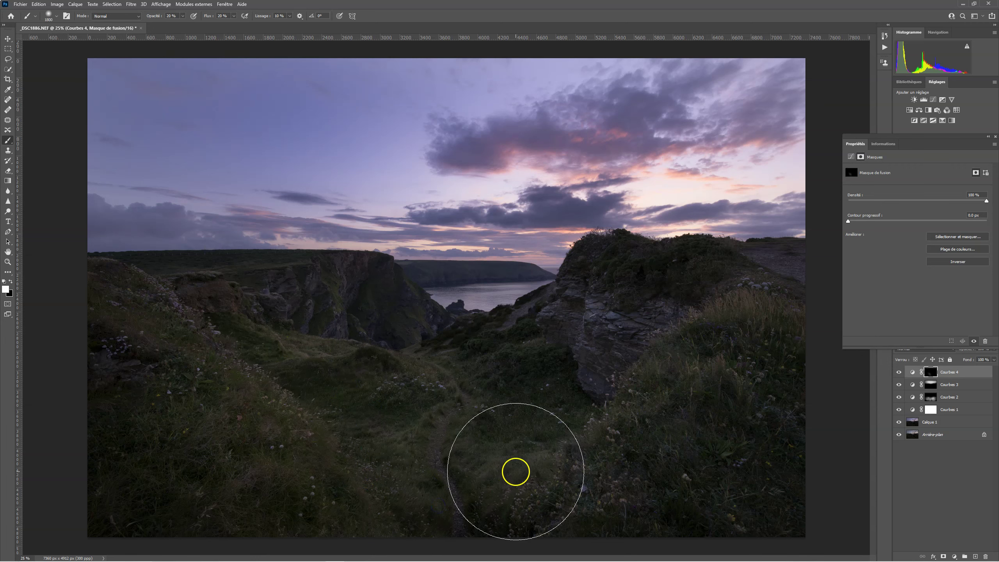
{"action": "key", "text": "bracketleft"}
{"action": "key", "text": "bracketleft"}
{"action": "key", "text": "bracketleft"}
{"action": "key", "text": "bracketleft"}
{"action": "key", "text": "bracketleft"}
{"action": "key", "text": "bracketleft"}
{"action": "left_click_drag", "start_coordinate": [581, 323], "coordinate": [637, 418]}
{"action": "mouse_move", "coordinate": [605, 311]}
{"action": "left_mouse_down"}
{"action": "mouse_move", "coordinate": [661, 420]}
{"action": "mouse_move", "coordinate": [604, 383]}
{"action": "mouse_move", "coordinate": [586, 317]}
{"action": "mouse_move", "coordinate": [669, 334]}
{"action": "mouse_move", "coordinate": [653, 480]}
{"action": "mouse_move", "coordinate": [666, 419]}
{"action": "mouse_move", "coordinate": [671, 451]}
{"action": "mouse_move", "coordinate": [803, 458]}
{"action": "mouse_move", "coordinate": [255, 465]}
{"action": "mouse_move", "coordinate": [292, 512]}
{"action": "left_mouse_up"}
{"action": "mouse_move", "coordinate": [256, 446]}
{"action": "left_mouse_down"}
{"action": "mouse_move", "coordinate": [290, 388]}
{"action": "mouse_move", "coordinate": [236, 363]}
{"action": "mouse_move", "coordinate": [280, 373]}
{"action": "mouse_move", "coordinate": [286, 352]}
{"action": "mouse_move", "coordinate": [334, 326]}
{"action": "mouse_move", "coordinate": [359, 297]}
{"action": "mouse_move", "coordinate": [303, 323]}
{"action": "mouse_move", "coordinate": [367, 313]}
{"action": "mouse_move", "coordinate": [424, 327]}
{"action": "mouse_move", "coordinate": [380, 299]}
{"action": "mouse_move", "coordinate": [497, 339]}
{"action": "mouse_move", "coordinate": [437, 353]}
{"action": "mouse_move", "coordinate": [457, 330]}
{"action": "mouse_move", "coordinate": [494, 336]}
{"action": "left_mouse_up"}
- Reduce the brush size to 700 and paint contrast onto the grassy mound near the photo's centre
{"action": "key", "text": "bracketright"}
{"action": "key", "text": "bracketleft"}
{"action": "key", "text": "bracketleft"}
{"action": "key", "text": "bracketleft"}
{"action": "key", "text": "bracketleft"}
{"action": "key", "text": "bracketleft"}
{"action": "key", "text": "bracketleft"}
{"action": "mouse_move", "coordinate": [426, 380]}
{"action": "left_mouse_down"}
{"action": "mouse_move", "coordinate": [430, 357]}
{"action": "mouse_move", "coordinate": [460, 518]}
{"action": "mouse_move", "coordinate": [455, 412]}
{"action": "mouse_move", "coordinate": [430, 349]}
{"action": "mouse_move", "coordinate": [317, 312]}
{"action": "mouse_move", "coordinate": [364, 380]}
{"action": "mouse_move", "coordinate": [395, 375]}
{"action": "left_mouse_up"}
- Enlarge the brush to 1200, paint white on the Courbes 4 mask over the clouds, and check the layer's effect
{"action": "key", "text": "bracketright"}
{"action": "key", "text": "bracketright"}
{"action": "key", "text": "bracketright"}
{"action": "key", "text": "bracketright"}
{"action": "key", "text": "bracketright"}
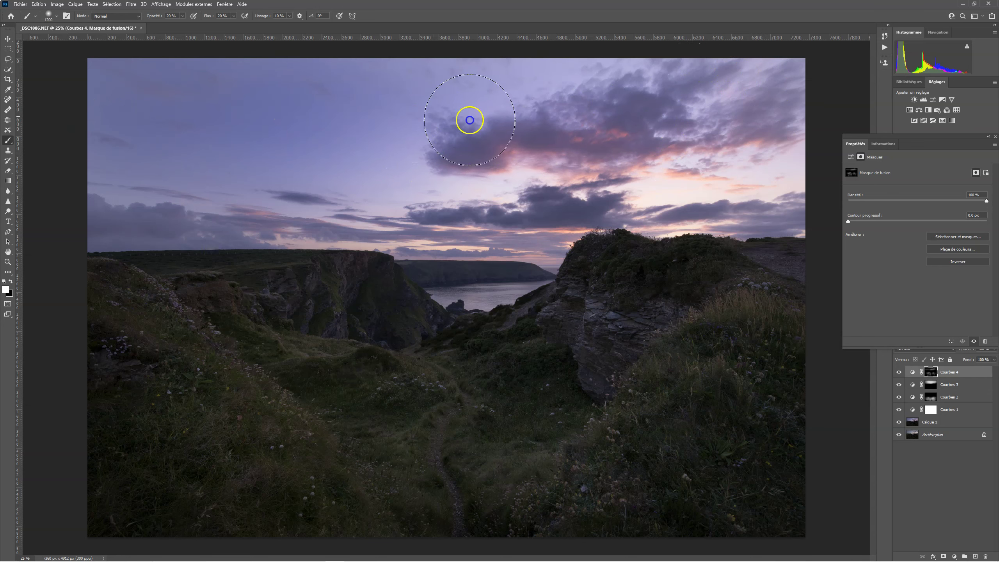
{"action": "mouse_move", "coordinate": [152, 192]}
{"action": "left_mouse_down"}
{"action": "mouse_move", "coordinate": [804, 191]}
{"action": "mouse_move", "coordinate": [289, 200]}
{"action": "left_mouse_up"}
{"action": "mouse_move", "coordinate": [401, 207]}
{"action": "left_mouse_down"}
{"action": "mouse_move", "coordinate": [655, 220]}
{"action": "mouse_move", "coordinate": [544, 149]}
{"action": "mouse_move", "coordinate": [584, 107]}
{"action": "mouse_move", "coordinate": [765, 102]}
{"action": "mouse_move", "coordinate": [385, 114]}
{"action": "mouse_move", "coordinate": [787, 78]}
{"action": "left_mouse_up"}
{"action": "left_click_drag", "start_coordinate": [666, 126], "coordinate": [442, 187]}
{"action": "left_click", "coordinate": [899, 372]}
- Raise the brush opacity and flow to 50% and paint more contrast across the sky
{"action": "mouse_move", "coordinate": [452, 276]}
{"action": "left_mouse_down"}
{"action": "mouse_move", "coordinate": [486, 259]}
{"action": "mouse_move", "coordinate": [372, 156]}
{"action": "left_mouse_up"}
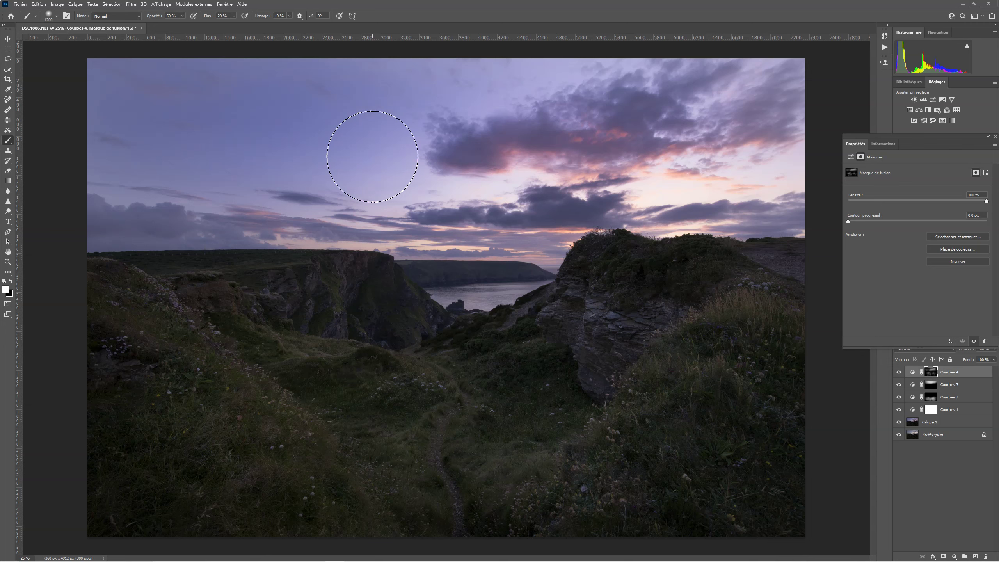
{"action": "mouse_move", "coordinate": [372, 156]}
{"action": "left_mouse_down"}
{"action": "mouse_move", "coordinate": [173, 63]}
{"action": "mouse_move", "coordinate": [183, 35]}
{"action": "left_mouse_up"}
{"action": "left_click_drag", "start_coordinate": [173, 29], "coordinate": [213, 97]}
{"action": "mouse_move", "coordinate": [765, 105]}
{"action": "left_mouse_down"}
{"action": "mouse_move", "coordinate": [735, 95]}
{"action": "mouse_move", "coordinate": [654, 117]}
{"action": "mouse_move", "coordinate": [424, 140]}
{"action": "left_mouse_up"}
{"action": "mouse_move", "coordinate": [423, 141]}
{"action": "left_mouse_down"}
{"action": "mouse_move", "coordinate": [693, 116]}
{"action": "mouse_move", "coordinate": [412, 151]}
{"action": "mouse_move", "coordinate": [318, 190]}
{"action": "mouse_move", "coordinate": [591, 167]}
{"action": "mouse_move", "coordinate": [307, 167]}
{"action": "mouse_move", "coordinate": [217, 149]}
{"action": "left_mouse_up"}
- Enlarge the brush to 1800 and strengthen the Courbes 4 contrast over the open sky and clouds
{"action": "key", "text": "bracketright"}
{"action": "key", "text": "bracketright"}
{"action": "key", "text": "bracketright"}
{"action": "key", "text": "bracketright"}
{"action": "key", "text": "bracketright"}
{"action": "key", "text": "bracketright"}
{"action": "mouse_move", "coordinate": [116, 108]}
{"action": "left_mouse_down"}
{"action": "mouse_move", "coordinate": [536, 109]}
{"action": "mouse_move", "coordinate": [594, 126]}
{"action": "mouse_move", "coordinate": [674, 127]}
{"action": "mouse_move", "coordinate": [471, 167]}
{"action": "mouse_move", "coordinate": [99, 100]}
{"action": "left_mouse_up"}
{"action": "mouse_move", "coordinate": [100, 101]}
{"action": "left_mouse_down"}
{"action": "mouse_move", "coordinate": [171, 136]}
{"action": "mouse_move", "coordinate": [334, 175]}
{"action": "left_mouse_up"}
{"action": "mouse_move", "coordinate": [359, 180]}
{"action": "left_mouse_down"}
{"action": "mouse_move", "coordinate": [246, 171]}
{"action": "mouse_move", "coordinate": [310, 183]}
{"action": "left_mouse_up"}
{"action": "left_click_drag", "start_coordinate": [693, 148], "coordinate": [619, 190]}
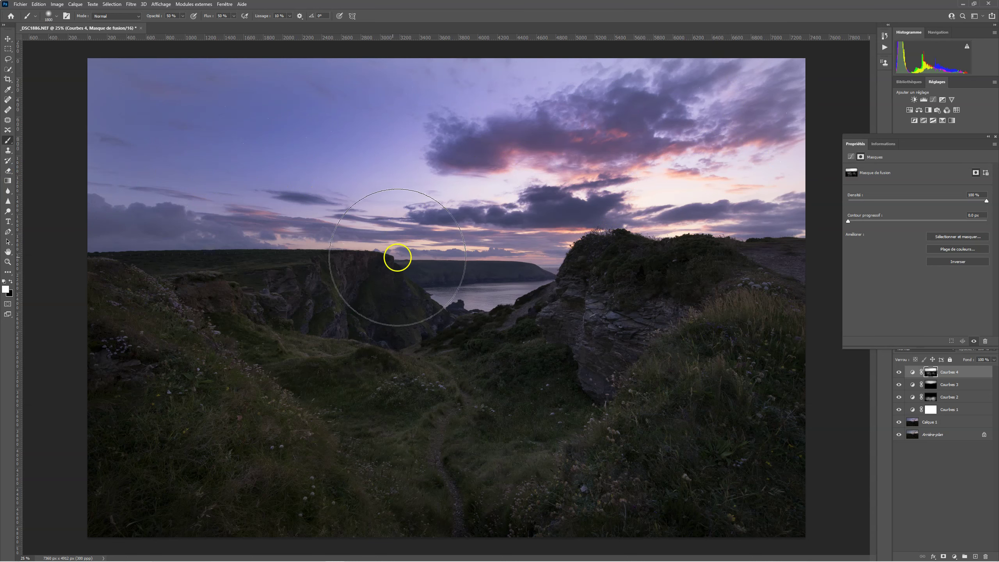
- Paint white on the Courbes 4 mask over the cliffs, grassy slopes and foreground
{"action": "mouse_move", "coordinate": [370, 401]}
{"action": "left_mouse_down"}
{"action": "mouse_move", "coordinate": [375, 349]}
{"action": "mouse_move", "coordinate": [361, 325]}
{"action": "left_mouse_up"}
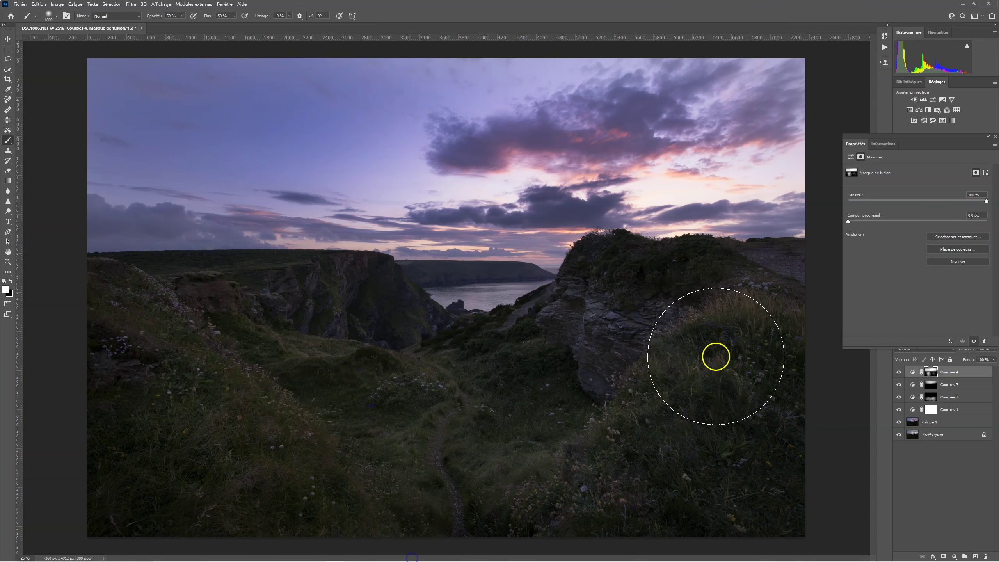
{"action": "mouse_move", "coordinate": [639, 454]}
{"action": "left_mouse_down"}
{"action": "mouse_move", "coordinate": [670, 379]}
{"action": "mouse_move", "coordinate": [762, 290]}
{"action": "left_mouse_up"}
{"action": "mouse_move", "coordinate": [572, 524]}
{"action": "left_mouse_down"}
{"action": "mouse_move", "coordinate": [396, 423]}
{"action": "mouse_move", "coordinate": [358, 554]}
{"action": "left_mouse_up"}
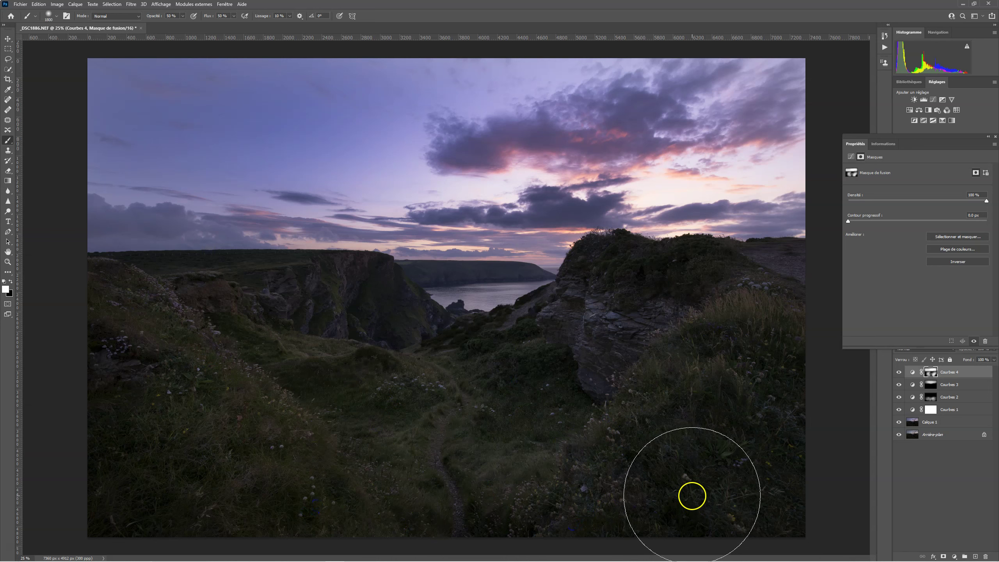
- Display the Courbes 4 curve and compare the photo with and without that contrast layer
{"action": "left_click", "coordinate": [851, 156]}
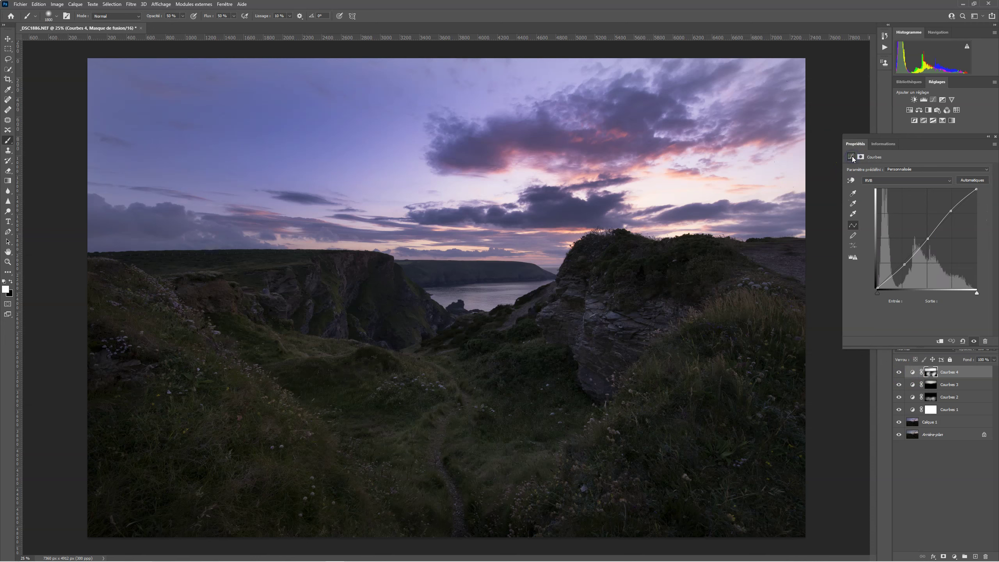
{"action": "left_click", "coordinate": [899, 372]}
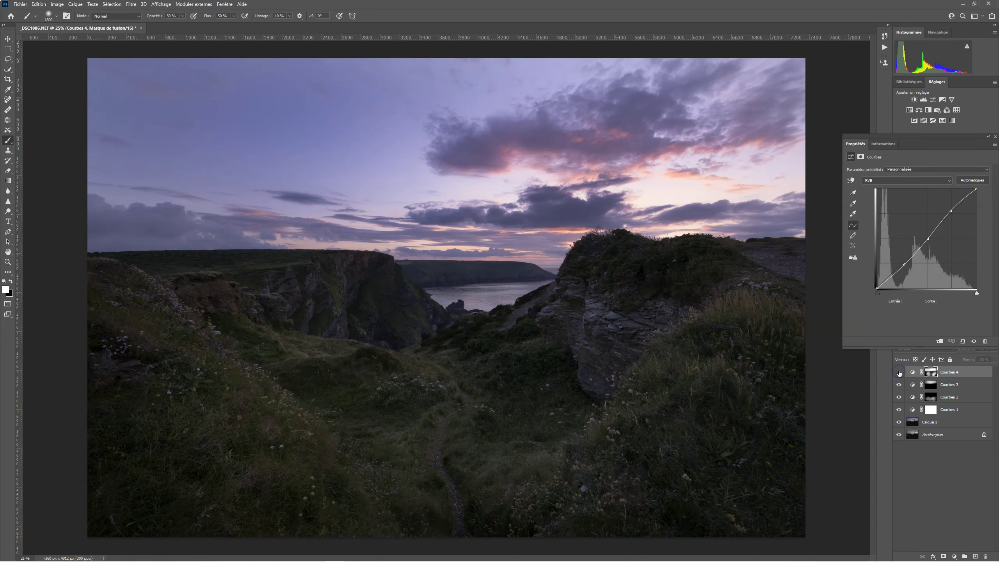
{"action": "left_click", "coordinate": [899, 372]}
{"action": "left_click", "coordinate": [899, 372]}
{"action": "left_click", "coordinate": [899, 372]}
{"action": "left_click", "coordinate": [899, 372]}
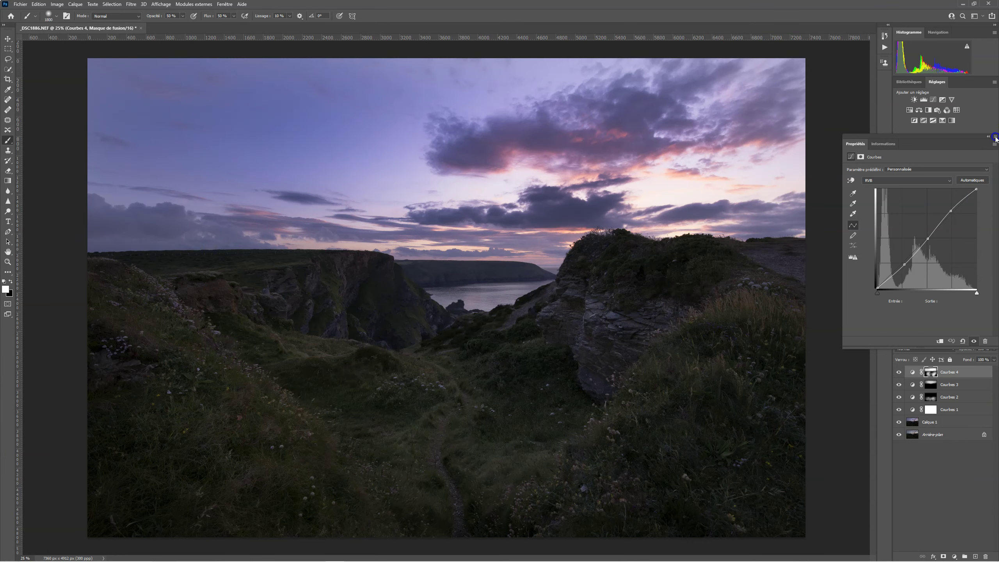
- Add a Curves layer above Courbes 4, lift its midtones to about input 111, output 136, and invert its mask to black
{"action": "left_click", "coordinate": [933, 100]}
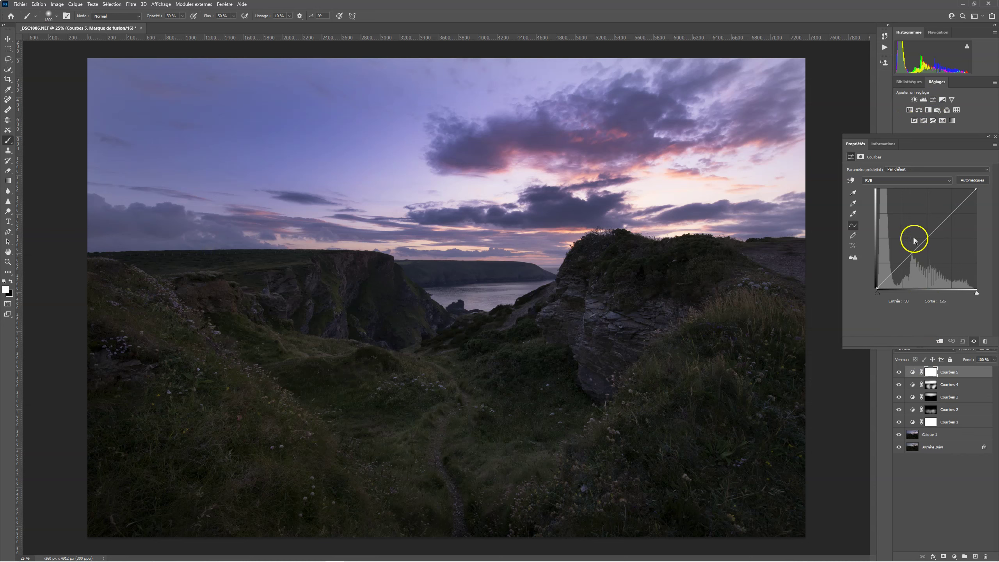
{"action": "left_click_drag", "start_coordinate": [926, 238], "coordinate": [920, 235]}
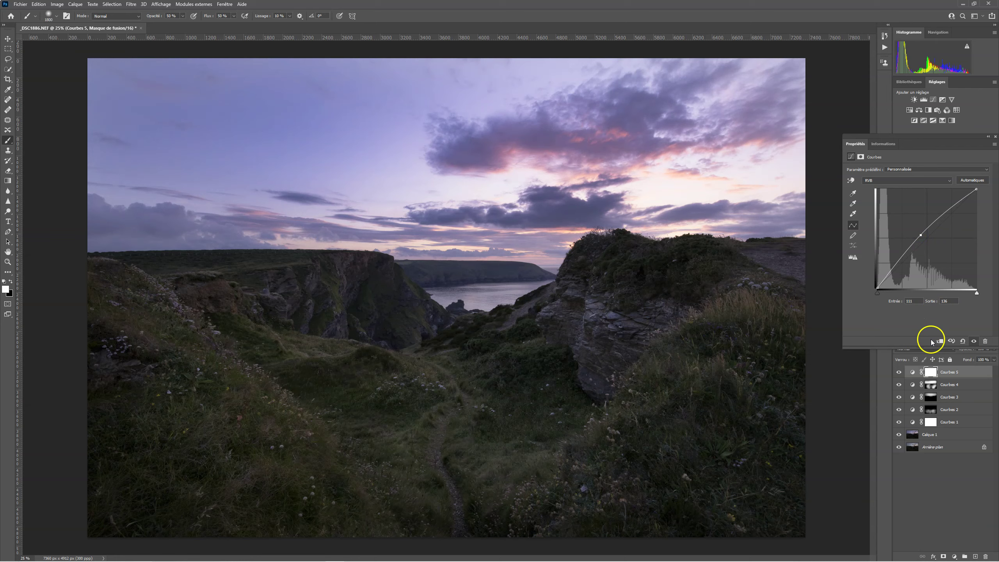
{"action": "key", "text": "ctrl+i"}
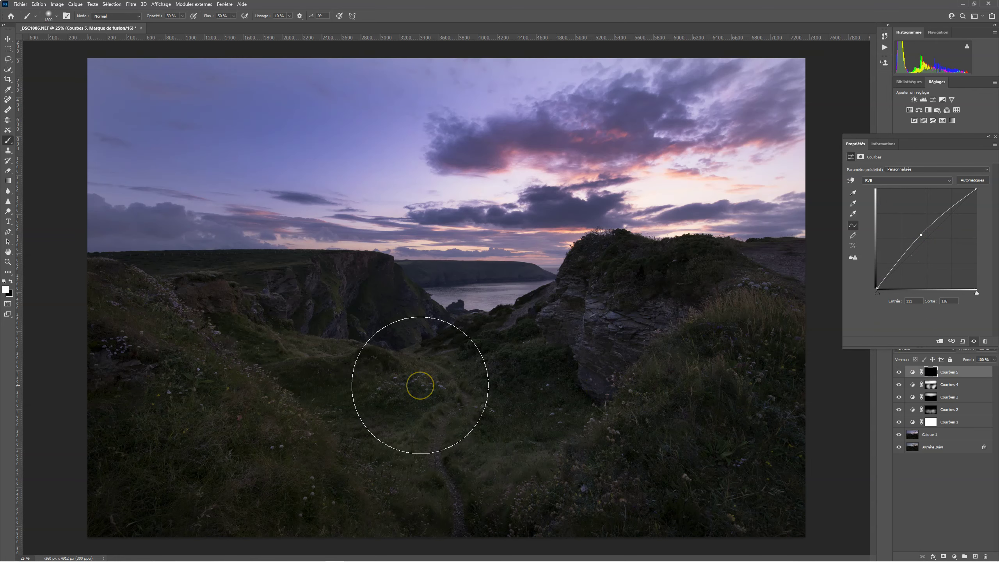
- Reduce the brush to 800 and paint white on the Courbes 5 mask around the central path
{"action": "left_click", "coordinate": [431, 399]}
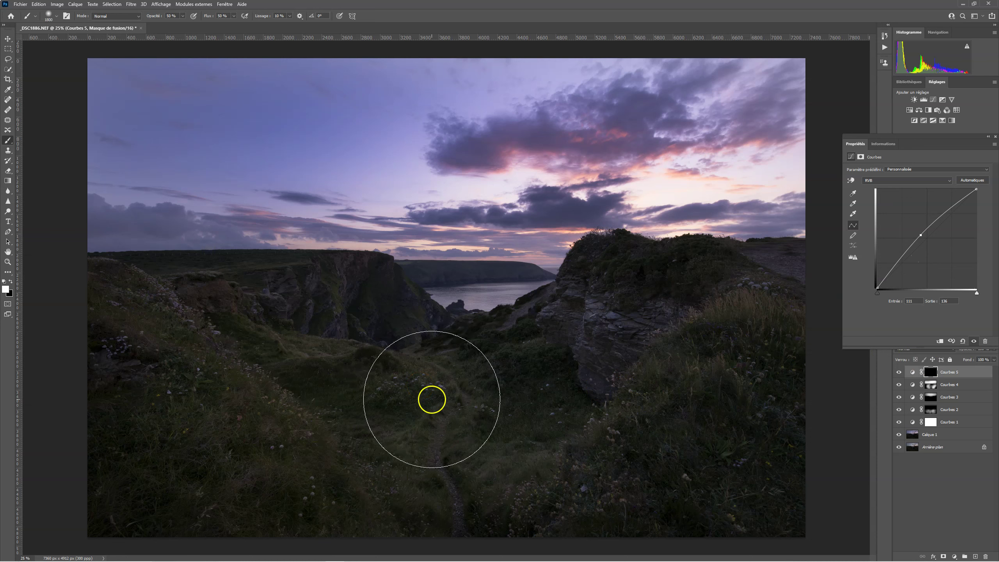
{"action": "key", "text": "bracketleft"}
{"action": "key", "text": "bracketleft"}
{"action": "key", "text": "bracketleft"}
{"action": "key", "text": "bracketleft"}
{"action": "key", "text": "bracketleft"}
{"action": "key", "text": "bracketleft"}
{"action": "key", "text": "bracketleft"}
{"action": "key", "text": "bracketleft"}
{"action": "key", "text": "bracketleft"}
{"action": "key", "text": "bracketleft"}
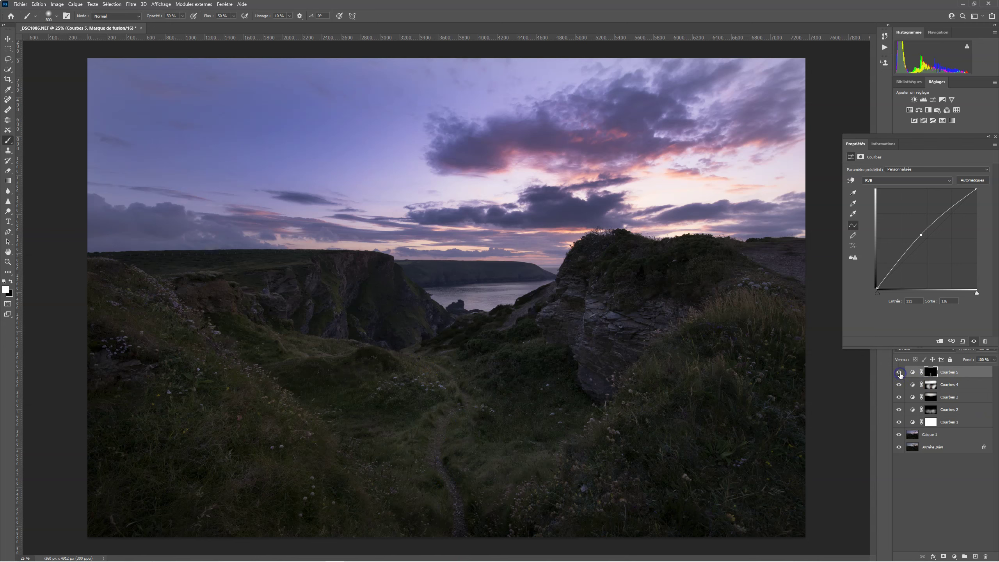
- Paint white on the Courbes 5 mask over the flowers, grassy slopes and rock face, checking the layer's effect
{"action": "mouse_move", "coordinate": [525, 380]}
{"action": "left_mouse_down"}
{"action": "mouse_move", "coordinate": [287, 331]}
{"action": "mouse_move", "coordinate": [602, 437]}
{"action": "mouse_move", "coordinate": [517, 361]}
{"action": "mouse_move", "coordinate": [519, 379]}
{"action": "mouse_move", "coordinate": [577, 434]}
{"action": "mouse_move", "coordinate": [623, 274]}
{"action": "mouse_move", "coordinate": [695, 364]}
{"action": "mouse_move", "coordinate": [767, 323]}
{"action": "mouse_move", "coordinate": [706, 391]}
{"action": "left_mouse_up"}
{"action": "left_click_drag", "start_coordinate": [194, 357], "coordinate": [273, 407]}
{"action": "left_click_drag", "start_coordinate": [322, 487], "coordinate": [378, 518]}
{"action": "left_click", "coordinate": [898, 373]}
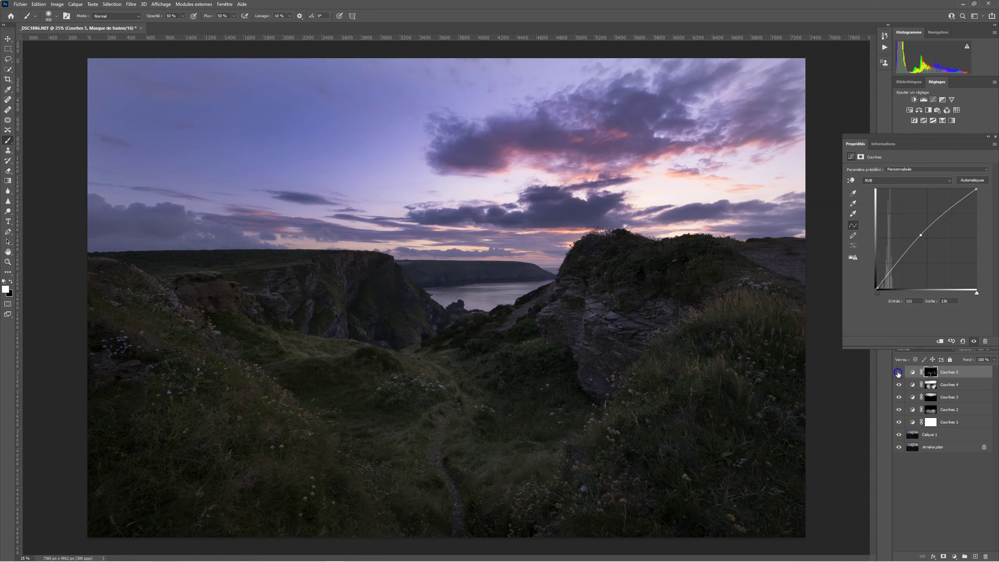
{"action": "left_click_drag", "start_coordinate": [749, 415], "coordinate": [729, 418]}
{"action": "mouse_move", "coordinate": [560, 344]}
{"action": "left_mouse_down"}
{"action": "mouse_move", "coordinate": [601, 321]}
{"action": "mouse_move", "coordinate": [599, 393]}
{"action": "left_mouse_up"}
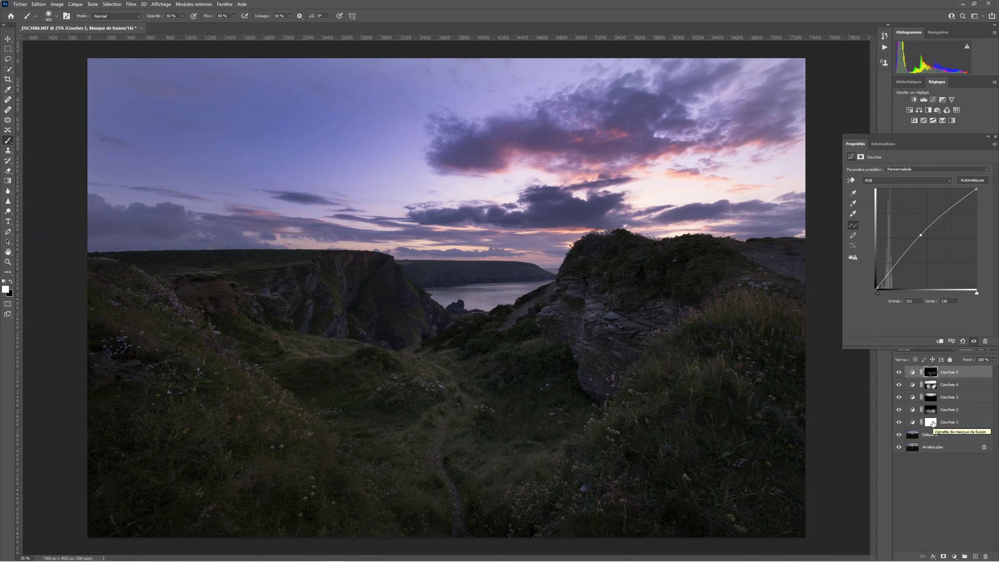
- Compare the original Arrière-plan layer on its own with the fully edited photo several times
{"action": "left_click", "coordinate": [898, 447], "text": "alt"}
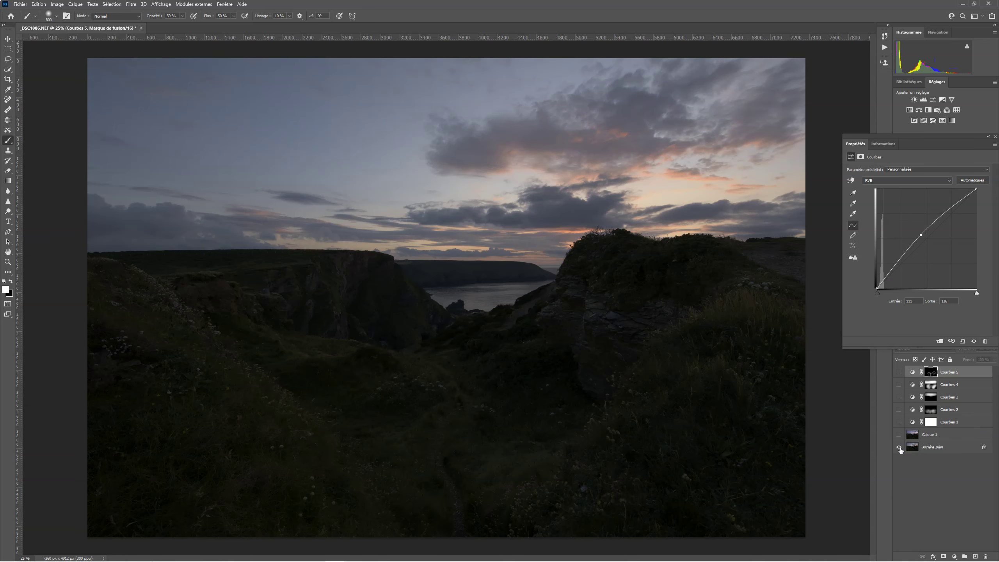
{"action": "left_click", "coordinate": [899, 449], "text": "alt"}
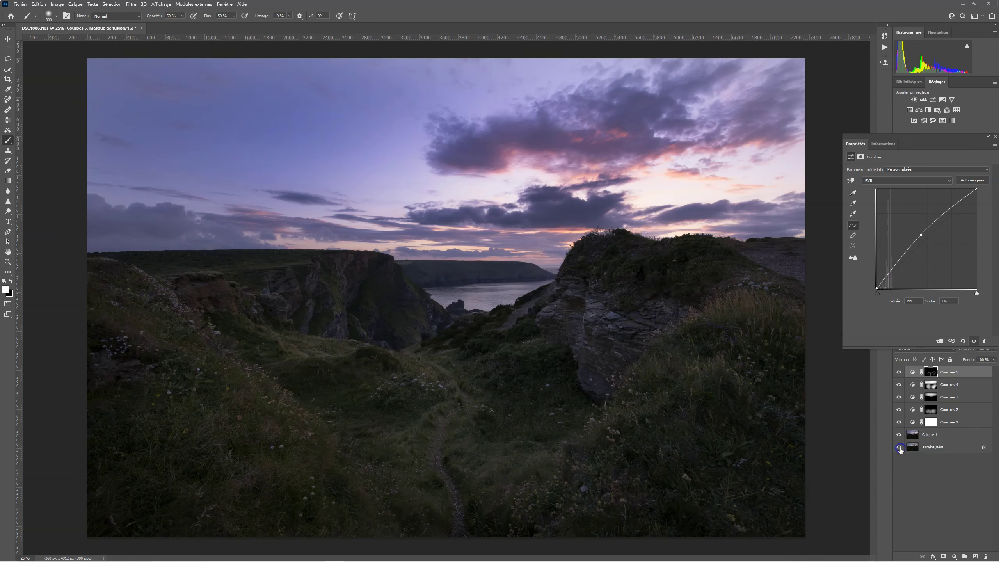
{"action": "left_click", "coordinate": [899, 449], "text": "alt"}
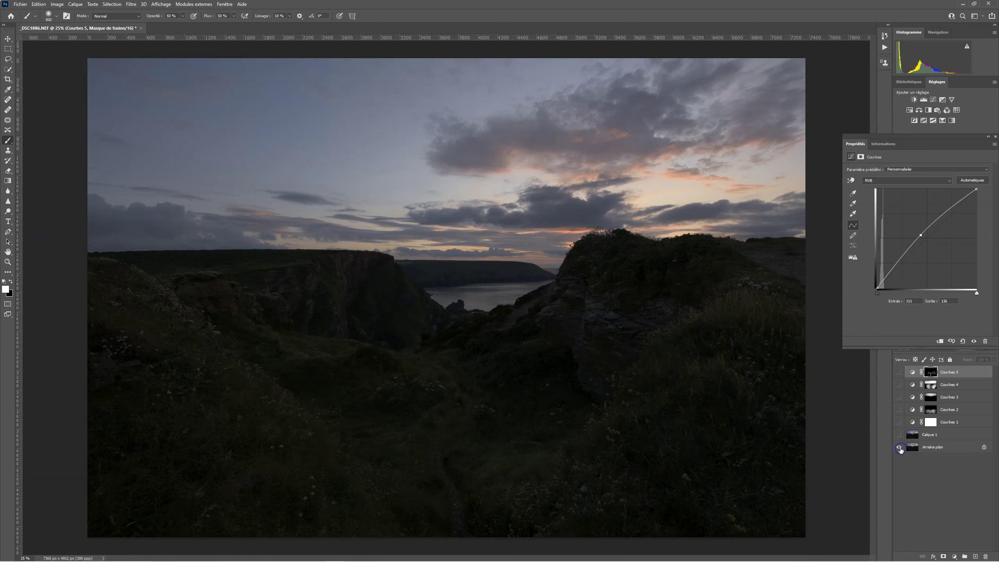
{"action": "left_click", "coordinate": [900, 448], "text": "alt"}
{"action": "left_click", "coordinate": [899, 448], "text": "alt"}
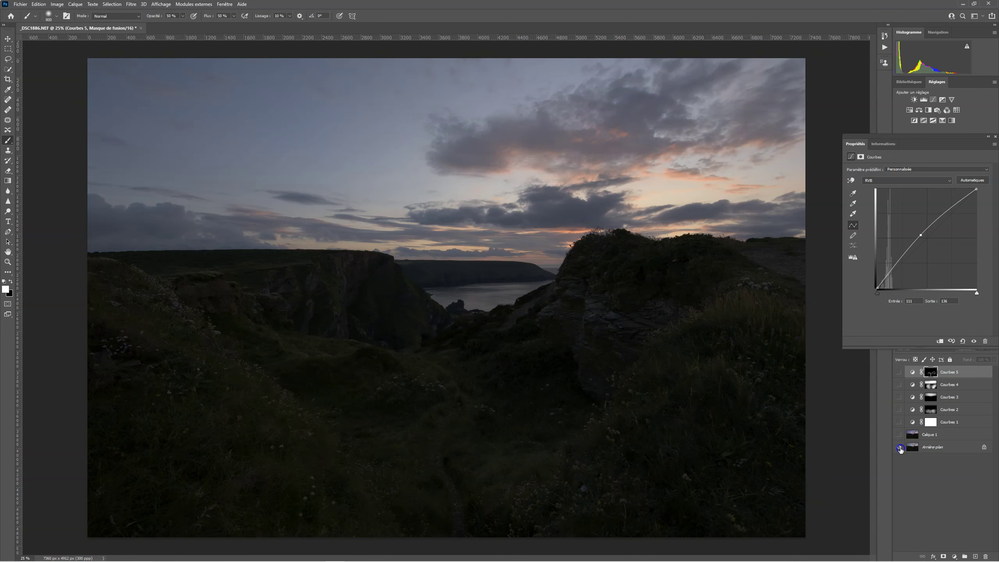
{"action": "left_click", "coordinate": [899, 448], "text": "alt"}
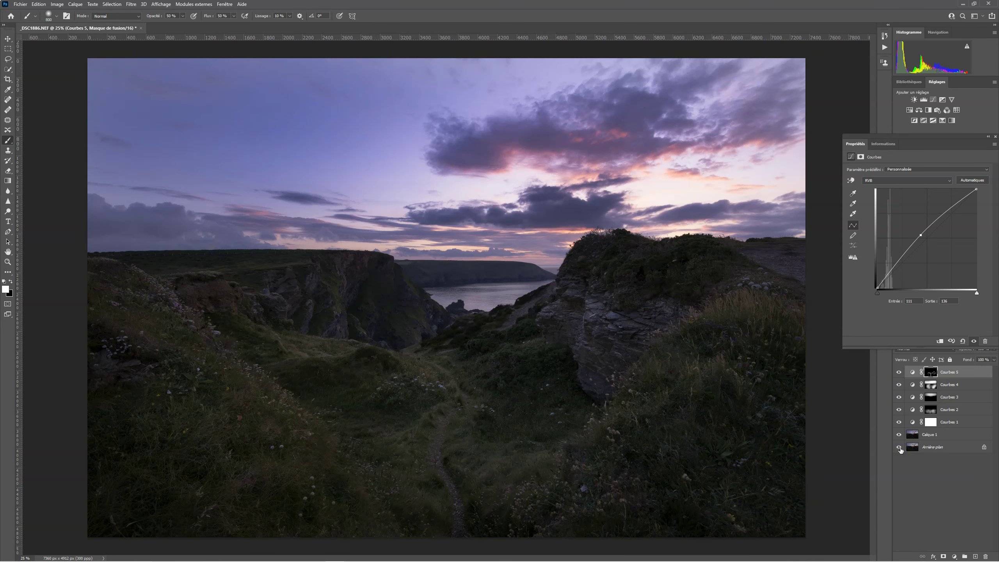
- Add a Hue/Saturation adjustment layer above Courbes 5
{"action": "left_click", "coordinate": [993, 137]}
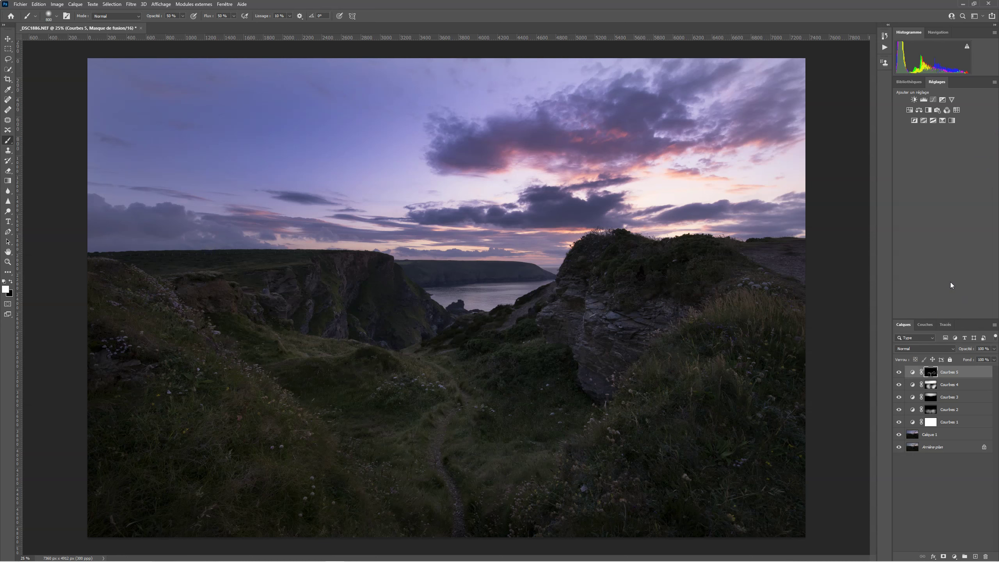
{"action": "left_click", "coordinate": [948, 176]}
{"action": "left_click", "coordinate": [909, 110]}
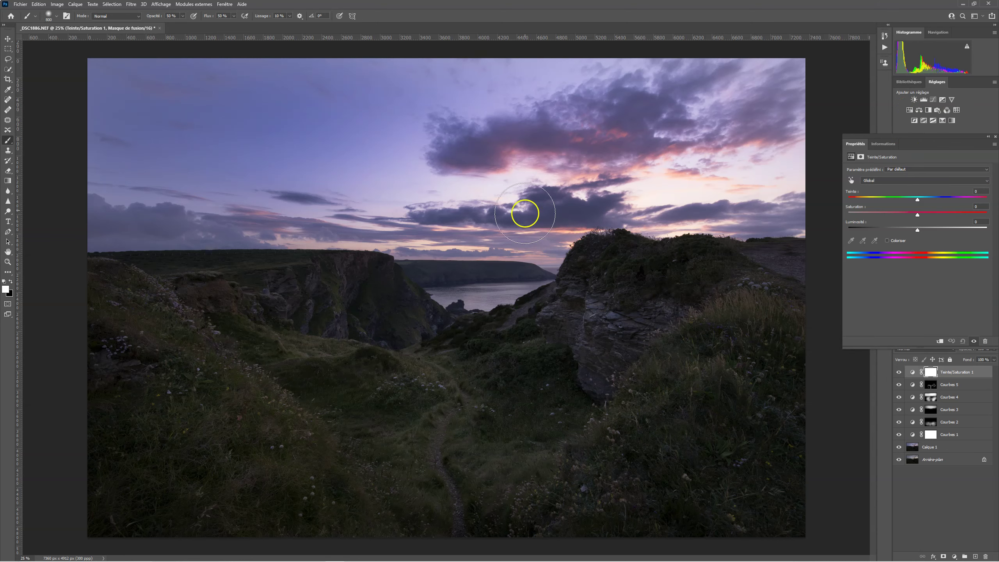
- Target the blues by sampling the purple clouds and strongly reduce their saturation
{"action": "left_click", "coordinate": [850, 182]}
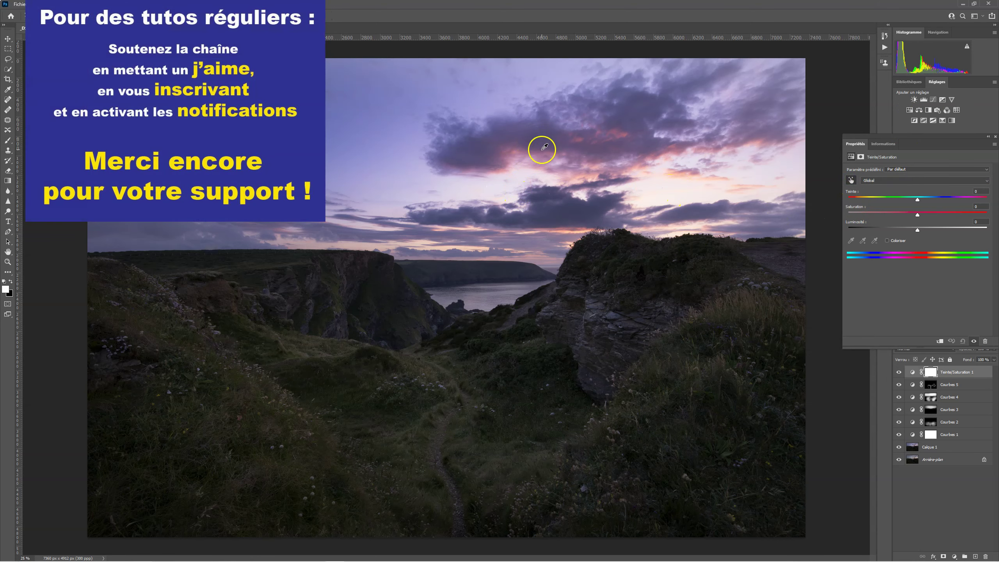
{"action": "left_click", "coordinate": [529, 134]}
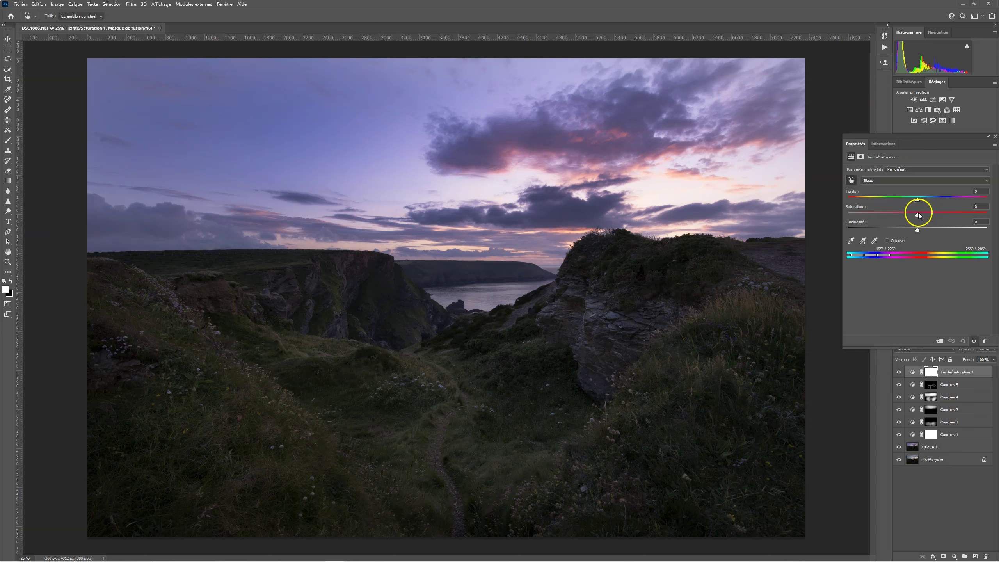
{"action": "left_click_drag", "start_coordinate": [917, 215], "coordinate": [917, 215]}
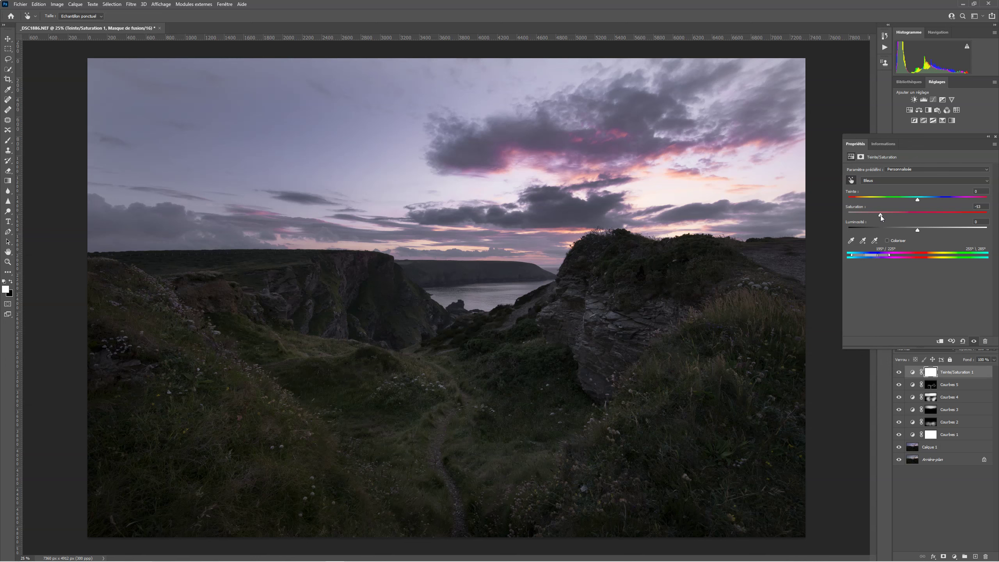
{"action": "mouse_move", "coordinate": [880, 216]}
{"action": "left_mouse_down"}
{"action": "mouse_move", "coordinate": [900, 215]}
{"action": "mouse_move", "coordinate": [886, 215]}
{"action": "left_mouse_up"}
- Invert the Teinte/Saturation 1 mask to black and enlarge the brush to 1800
{"action": "left_click", "coordinate": [927, 372]}
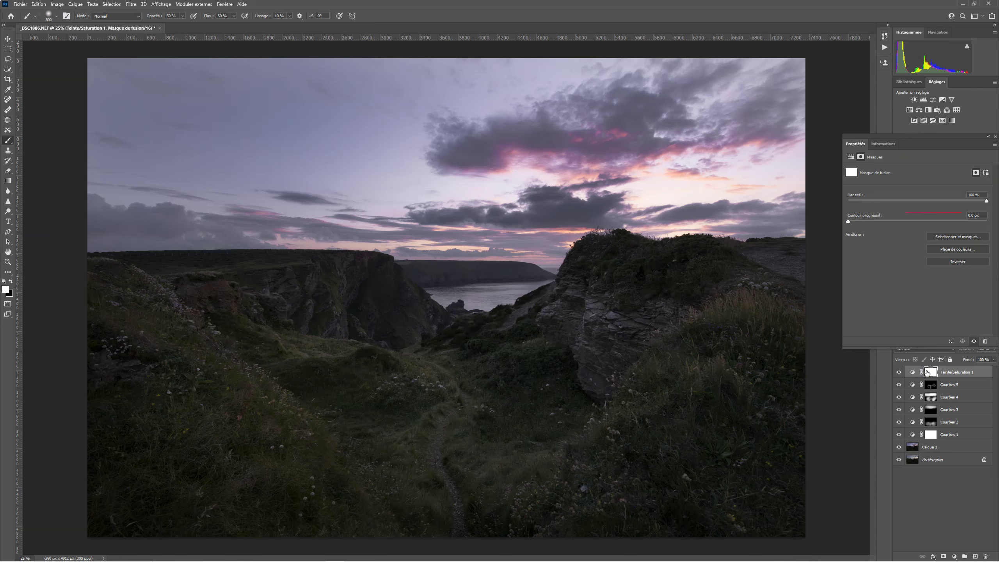
{"action": "key", "text": "ctrl+i"}
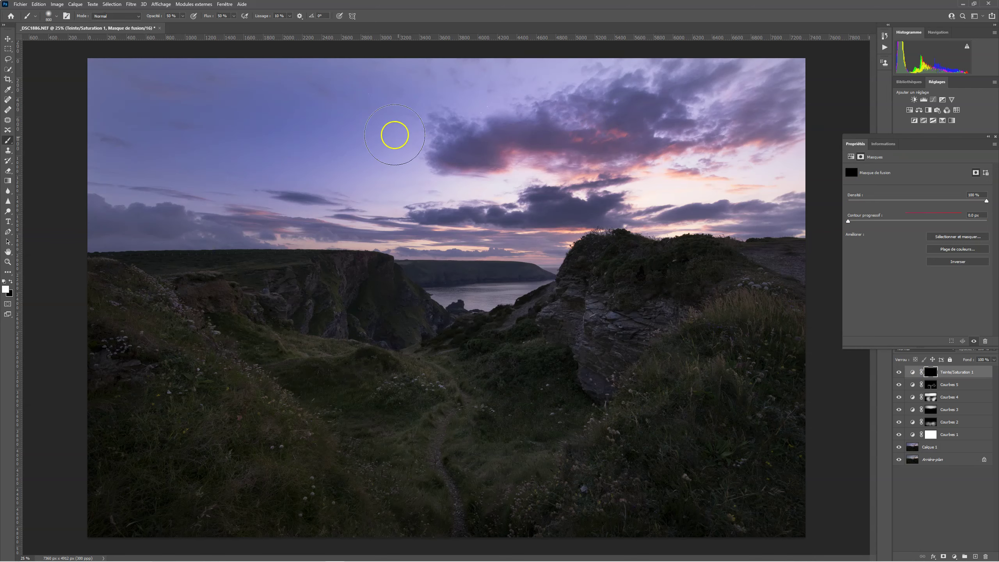
{"action": "key", "text": "bracketright"}
{"action": "key", "text": "bracketright"}
{"action": "key", "text": "bracketright"}
{"action": "key", "text": "bracketright"}
{"action": "key", "text": "bracketright"}
{"action": "key", "text": "bracketright"}
{"action": "key", "text": "bracketright"}
{"action": "key", "text": "bracketright"}
{"action": "key", "text": "bracketright"}
{"action": "key", "text": "bracketright"}
- Restore the sky selection and set the brush opacity and flow to 30%
{"action": "left_click", "coordinate": [112, 4]}
{"action": "left_click", "coordinate": [137, 101]}
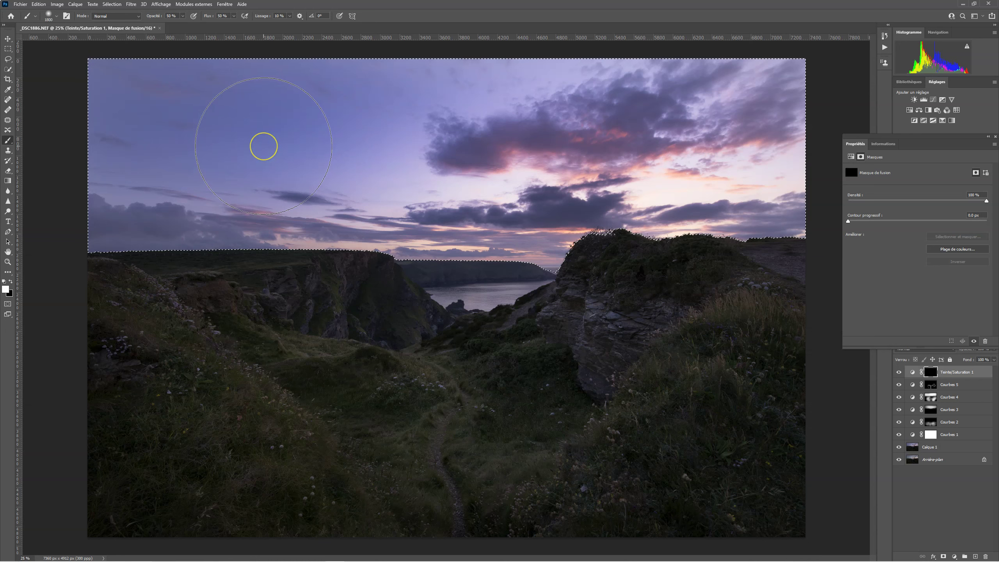
{"action": "key", "text": "3"}
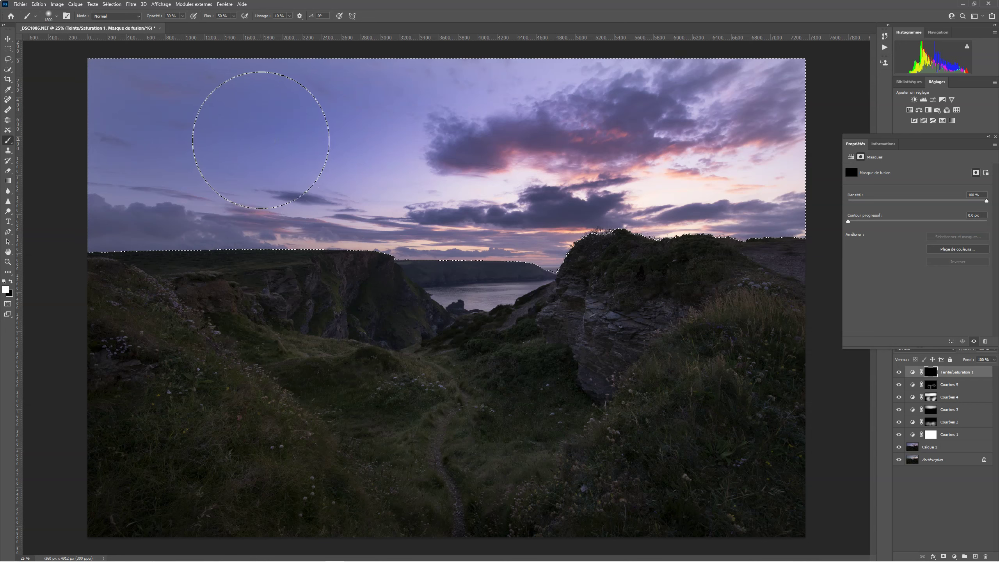
{"action": "key", "text": "shift+3"}
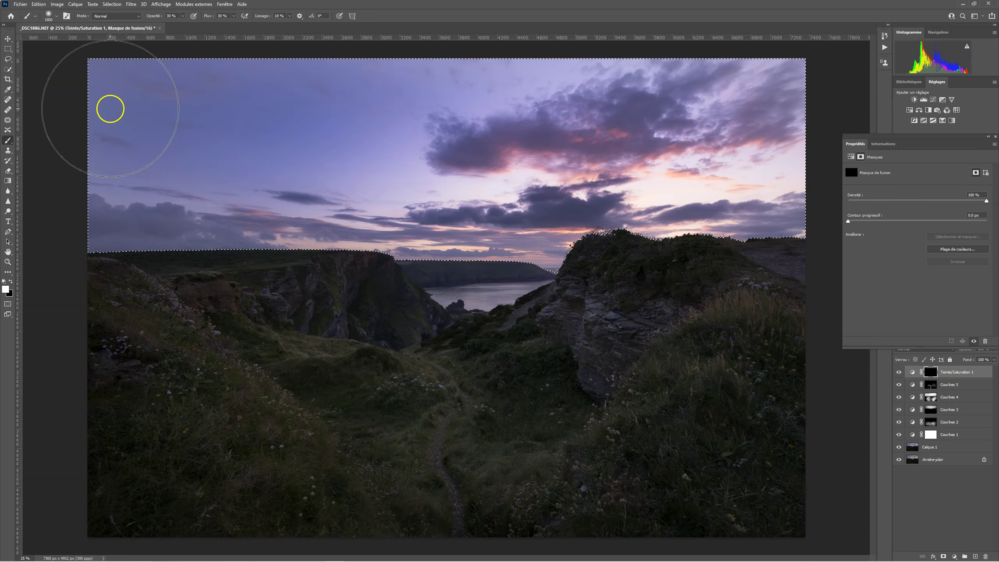
- Paint white on the Teinte/Saturation 1 mask across the selected sky and check the desaturation by toggling the layer
{"action": "left_click", "coordinate": [689, 133]}
{"action": "mouse_move", "coordinate": [225, 146]}
{"action": "left_mouse_down"}
{"action": "mouse_move", "coordinate": [610, 128]}
{"action": "mouse_move", "coordinate": [617, 140]}
{"action": "mouse_move", "coordinate": [836, 97]}
{"action": "left_mouse_up"}
{"action": "mouse_move", "coordinate": [747, 159]}
{"action": "left_mouse_down"}
{"action": "mouse_move", "coordinate": [267, 229]}
{"action": "mouse_move", "coordinate": [233, 253]}
{"action": "mouse_move", "coordinate": [43, 232]}
{"action": "mouse_move", "coordinate": [176, 156]}
{"action": "mouse_move", "coordinate": [709, 123]}
{"action": "mouse_move", "coordinate": [820, 183]}
{"action": "mouse_move", "coordinate": [147, 144]}
{"action": "left_mouse_up"}
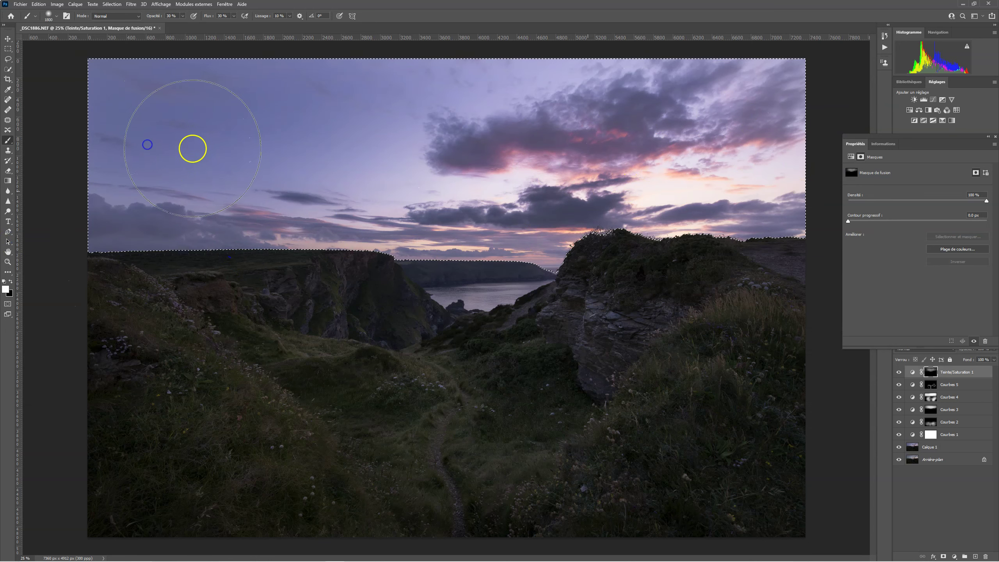
{"action": "left_click", "coordinate": [897, 373]}
{"action": "left_click", "coordinate": [897, 372]}
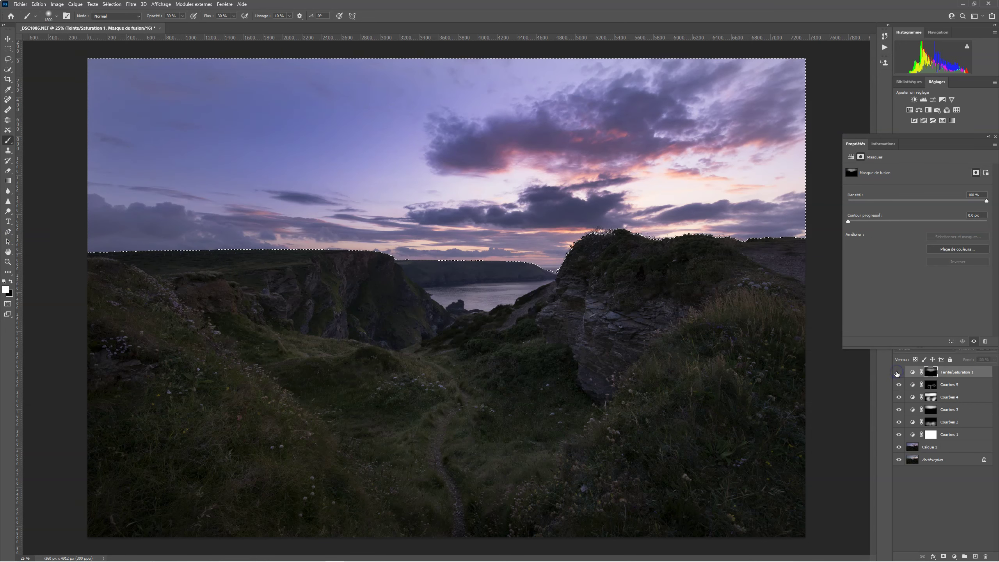
{"action": "left_click", "coordinate": [896, 372]}
{"action": "left_click", "coordinate": [896, 372]}
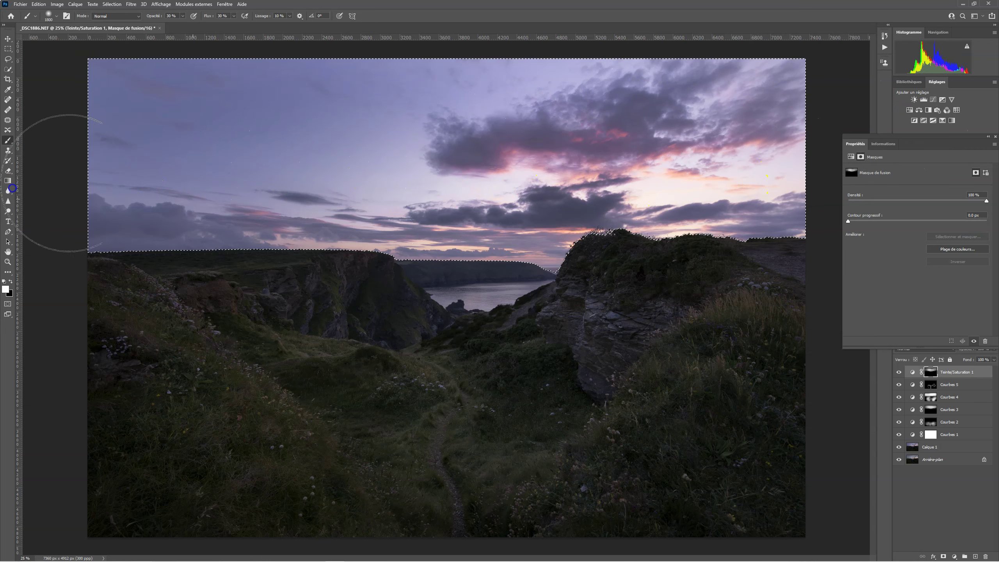
- Paint the desaturation further over the clouds and lower sky, checking it against the hidden layer
{"action": "mouse_move", "coordinate": [644, 189]}
{"action": "left_mouse_down"}
{"action": "mouse_move", "coordinate": [861, 152]}
{"action": "mouse_move", "coordinate": [414, 195]}
{"action": "left_mouse_up"}
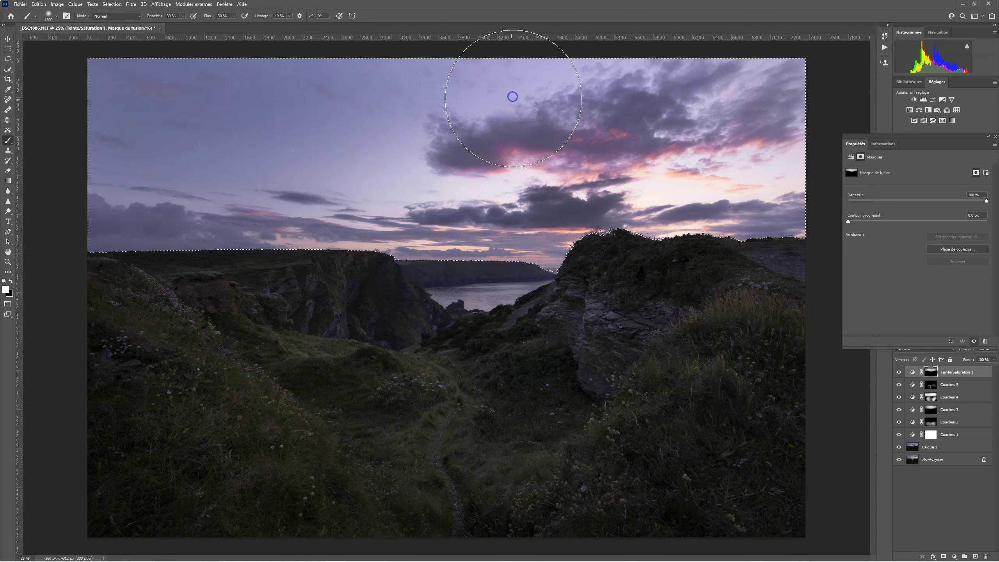
{"action": "left_click", "coordinate": [897, 372]}
{"action": "left_click", "coordinate": [898, 372]}
- Set the Hue/Saturation layer's global saturation to -12 and deselect the sky
{"action": "left_click", "coordinate": [851, 156]}
{"action": "mouse_move", "coordinate": [917, 215]}
{"action": "left_mouse_down"}
{"action": "mouse_move", "coordinate": [905, 215]}
{"action": "mouse_move", "coordinate": [938, 217]}
{"action": "mouse_move", "coordinate": [893, 210]}
{"action": "mouse_move", "coordinate": [908, 215]}
{"action": "left_mouse_up"}
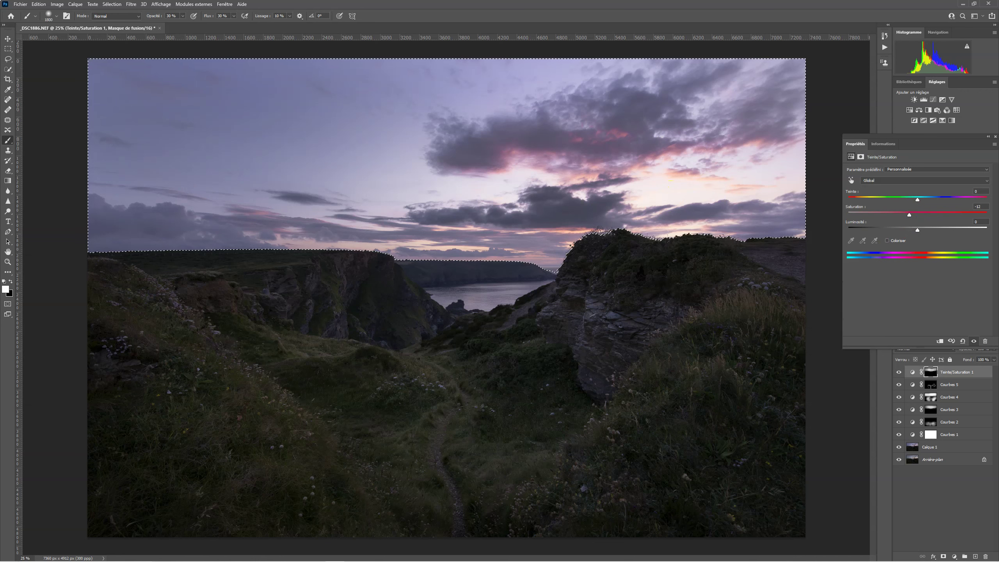
{"action": "left_click", "coordinate": [994, 137]}
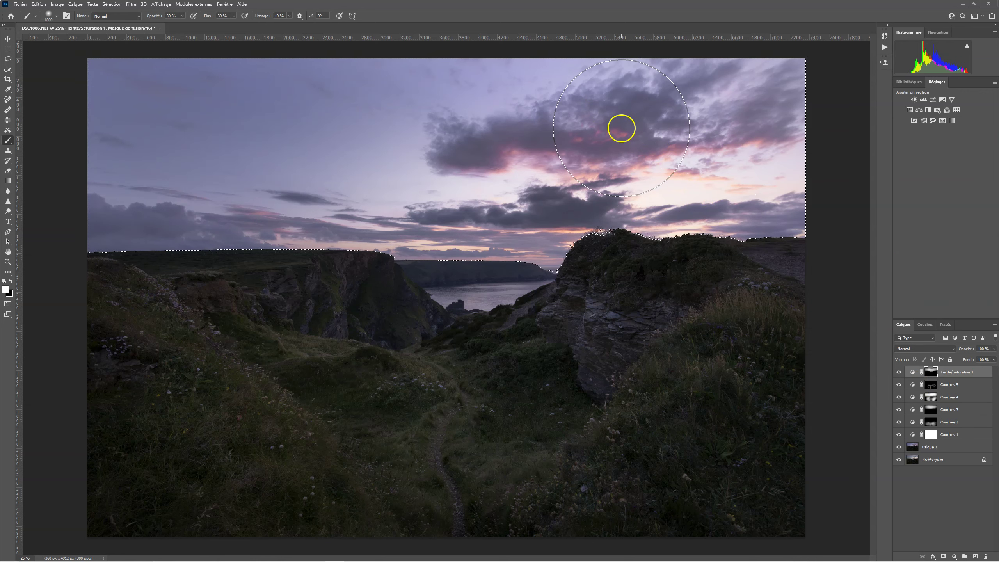
{"action": "key", "text": "ctrl+d"}
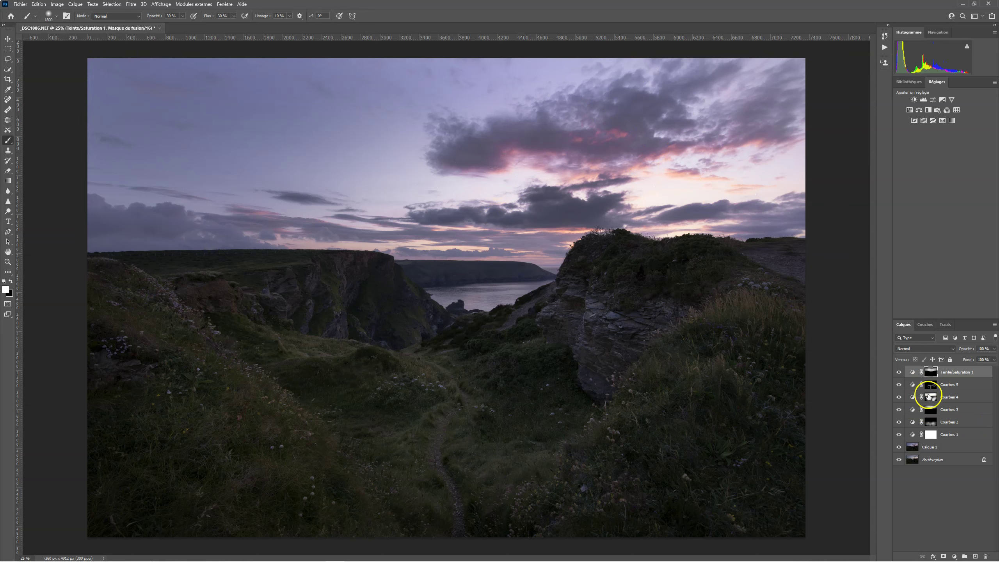
- Compare the sky with and without the Teinte/Saturation 1 layer and the full edit against the original background
{"action": "left_click", "coordinate": [899, 373]}
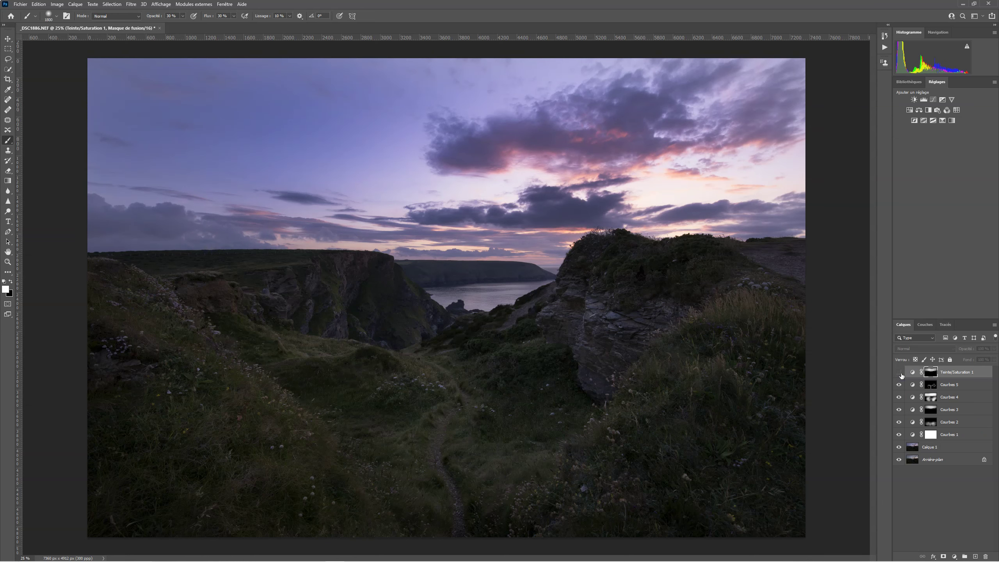
{"action": "left_click", "coordinate": [899, 372]}
{"action": "left_click", "coordinate": [899, 373]}
{"action": "left_click", "coordinate": [898, 373]}
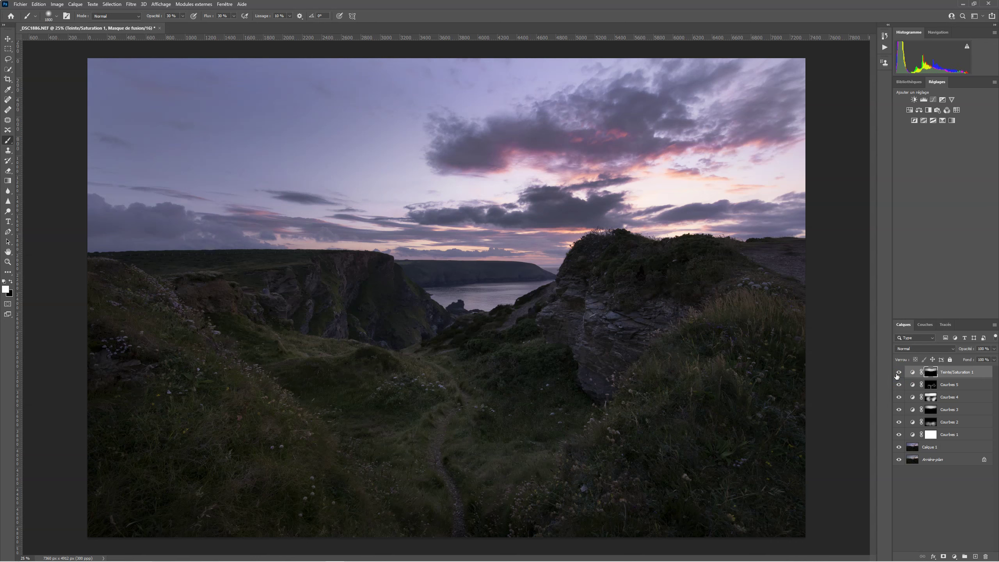
{"action": "left_click", "coordinate": [900, 460]}
{"action": "left_click", "coordinate": [899, 460], "text": "alt"}
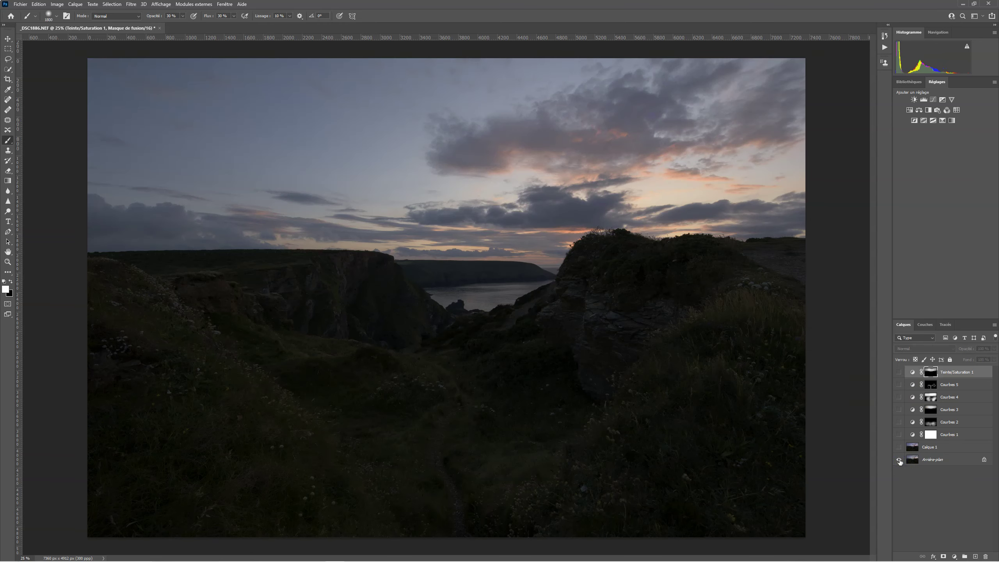
{"action": "left_click", "coordinate": [899, 460], "text": "alt"}
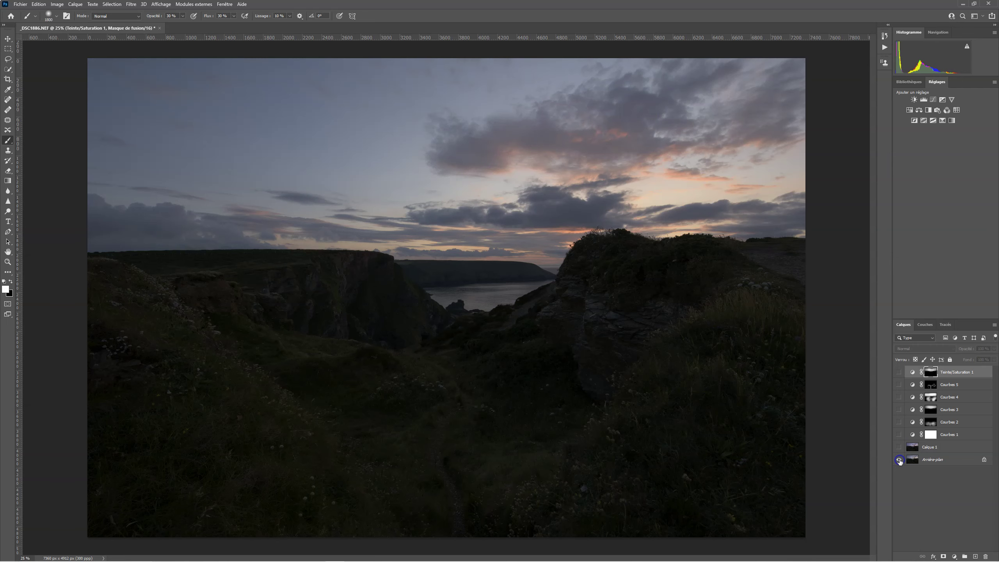
{"action": "left_click", "coordinate": [899, 459], "text": "alt"}
{"action": "left_click", "coordinate": [899, 460], "text": "alt"}
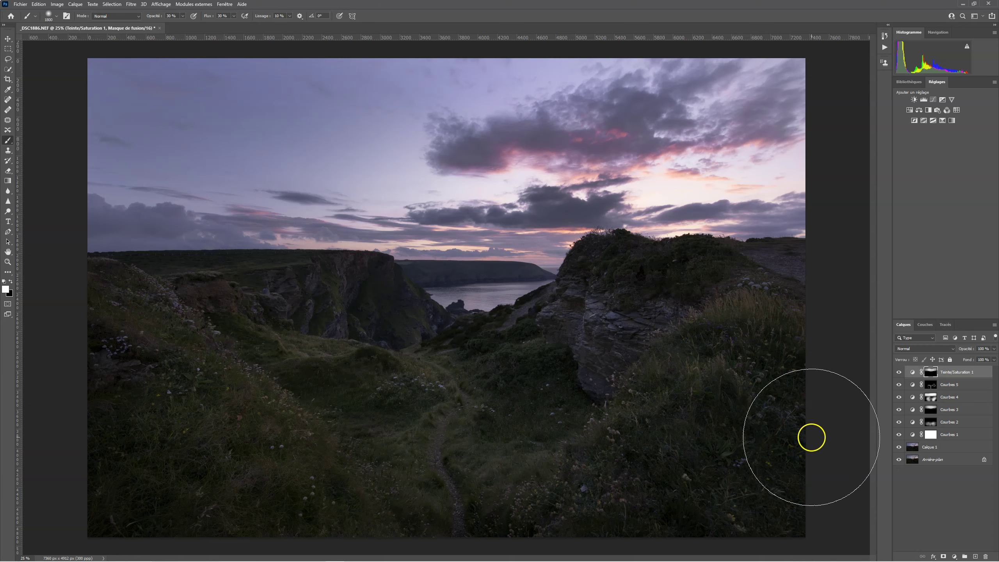
{"action": "left_click", "coordinate": [898, 460], "text": "alt"}
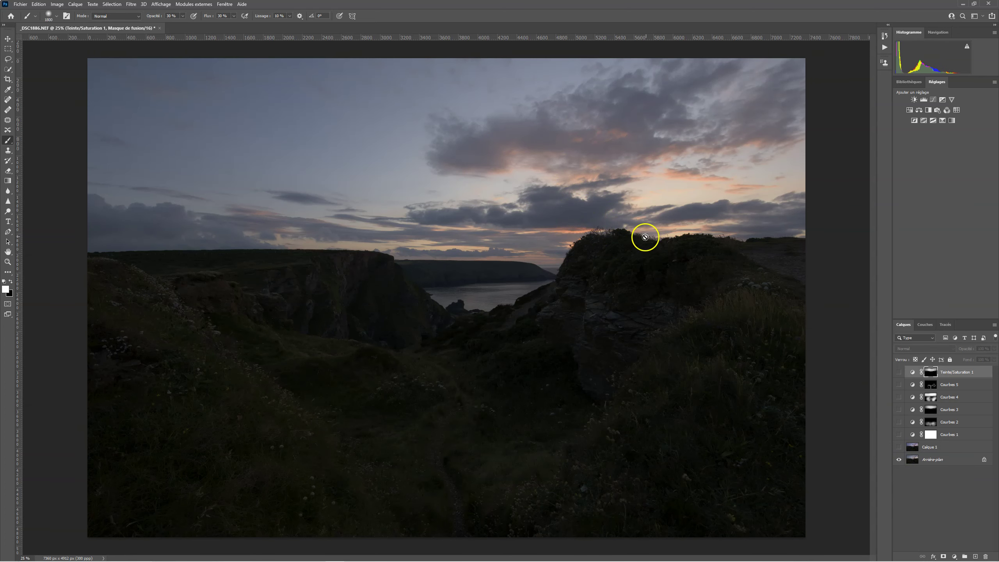
{"action": "left_click", "coordinate": [897, 459], "text": "alt"}
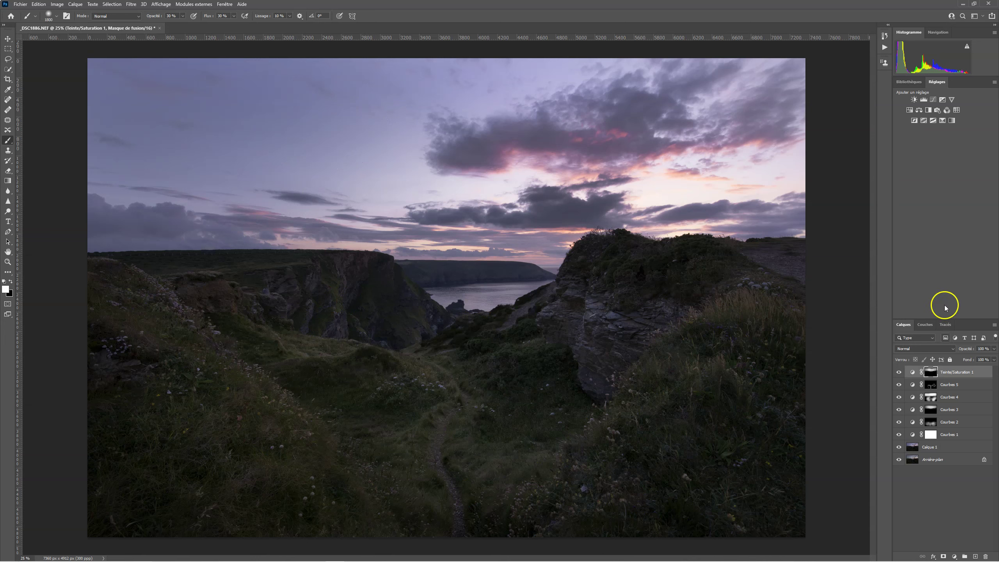
- Add a Curves layer that darkens the midtones from input 137 to output 118, and invert its mask to black
{"action": "left_click", "coordinate": [932, 100]}
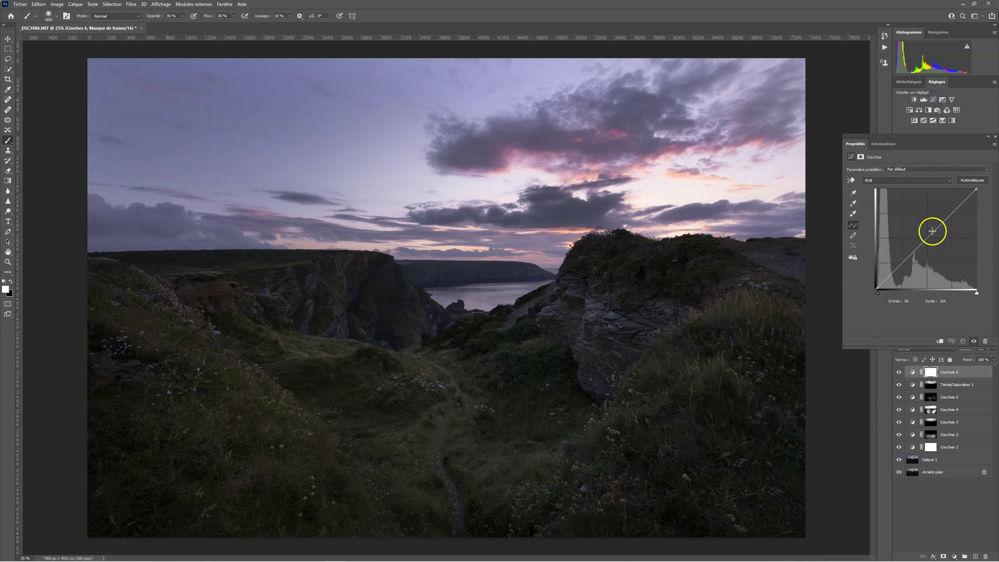
{"action": "left_click", "coordinate": [927, 239]}
{"action": "left_click_drag", "start_coordinate": [927, 239], "coordinate": [930, 243]}
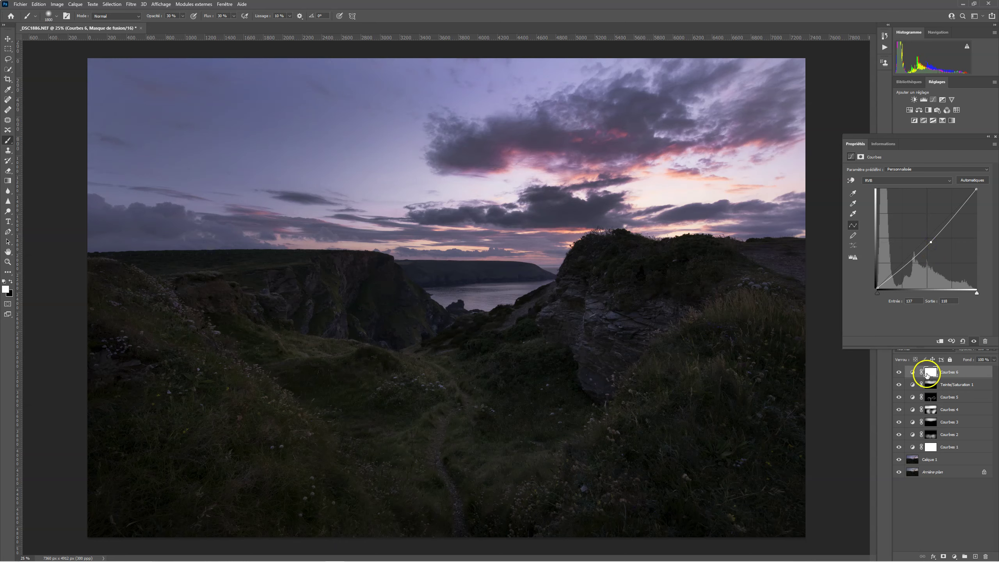
{"action": "key", "text": "ctrl+i"}
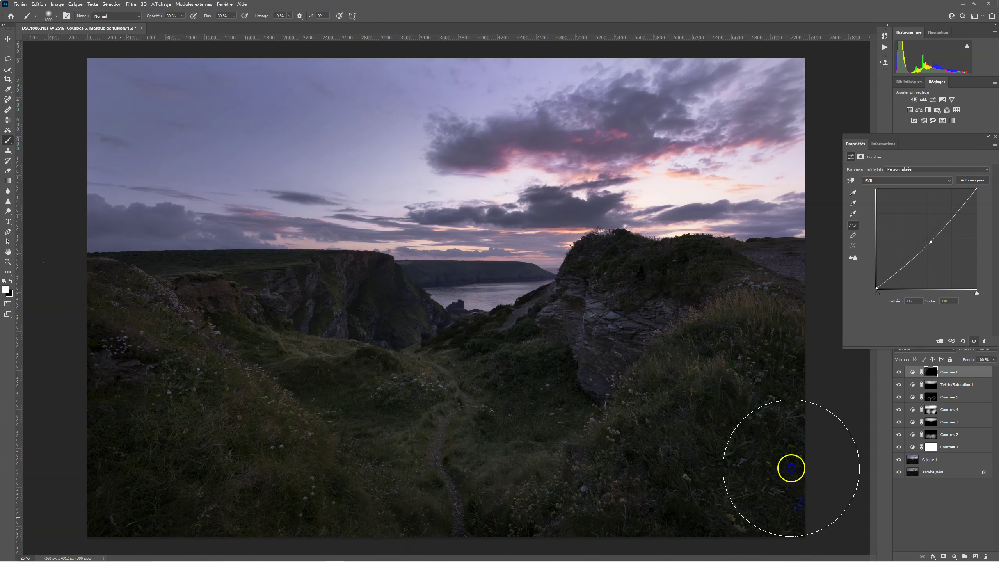
- Paint white on the Courbes 6 mask around the image edges to darken them, and compare with the layer hidden
{"action": "mouse_move", "coordinate": [624, 60]}
{"action": "left_mouse_down"}
{"action": "mouse_move", "coordinate": [335, 75]}
{"action": "mouse_move", "coordinate": [148, 99]}
{"action": "mouse_move", "coordinate": [80, 91]}
{"action": "left_mouse_up"}
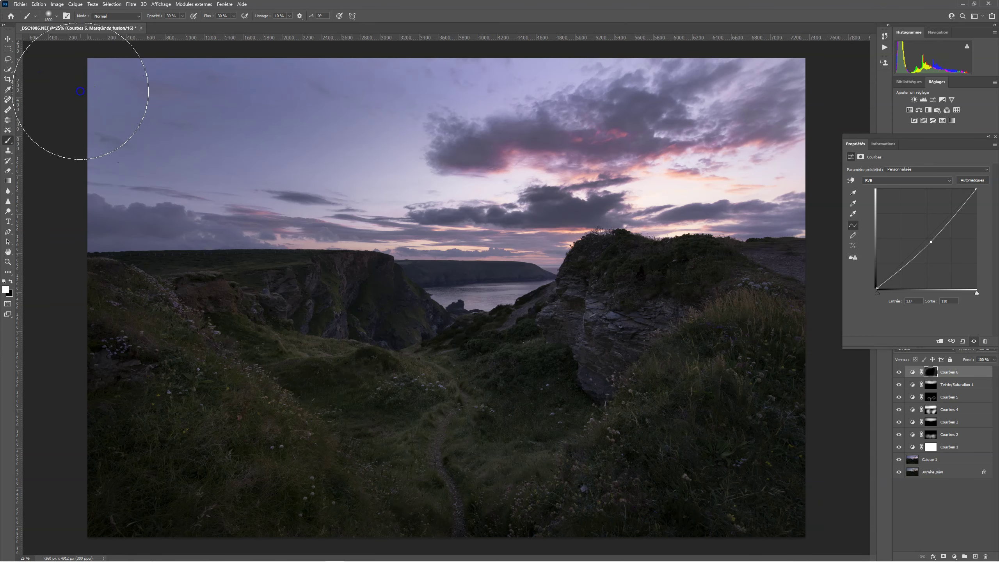
{"action": "left_click", "coordinate": [814, 93]}
{"action": "left_click", "coordinate": [713, 408]}
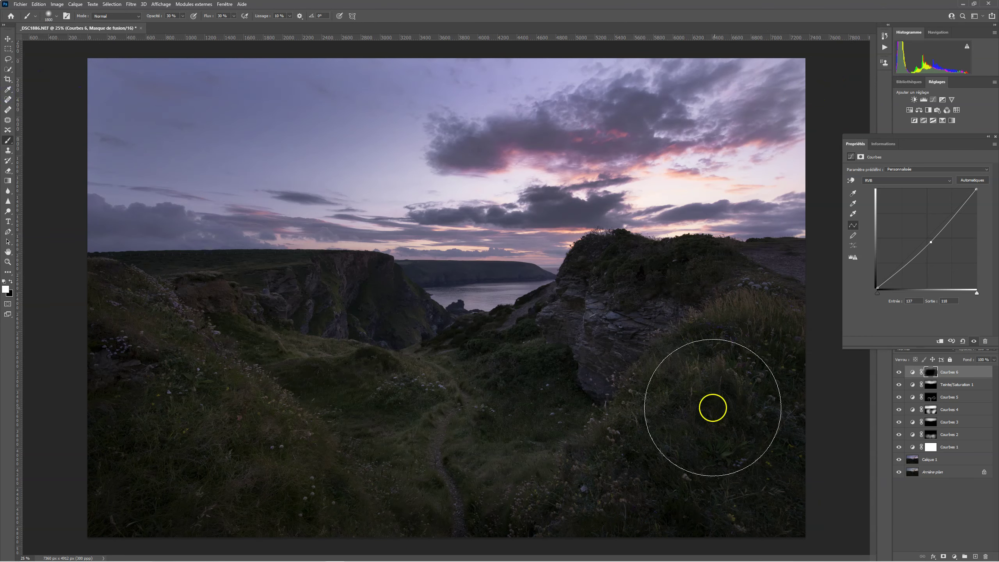
{"action": "left_click", "coordinate": [899, 373]}
{"action": "left_click", "coordinate": [898, 373]}
{"action": "left_click", "coordinate": [899, 373]}
{"action": "left_click", "coordinate": [898, 372]}
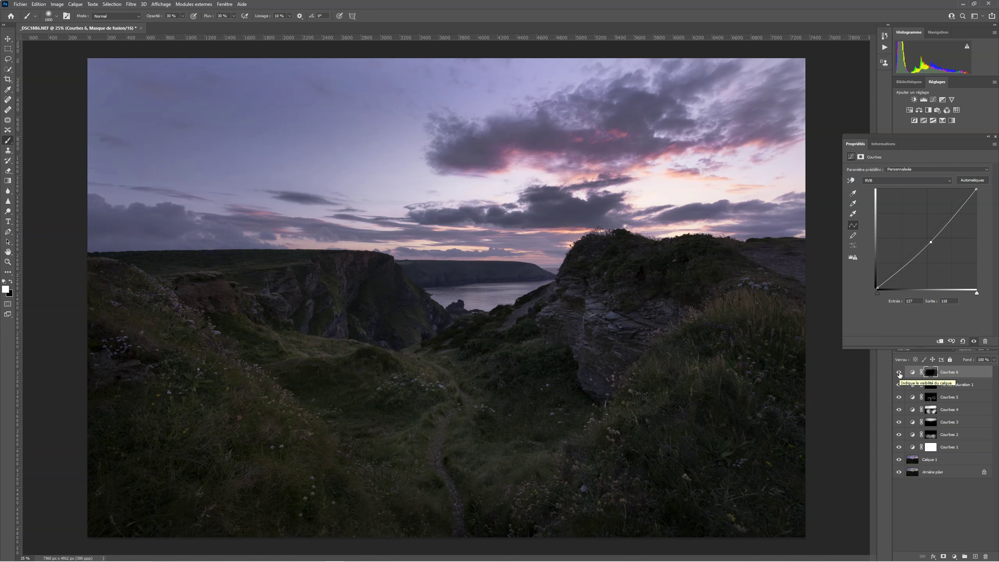
{"action": "left_click", "coordinate": [986, 137]}
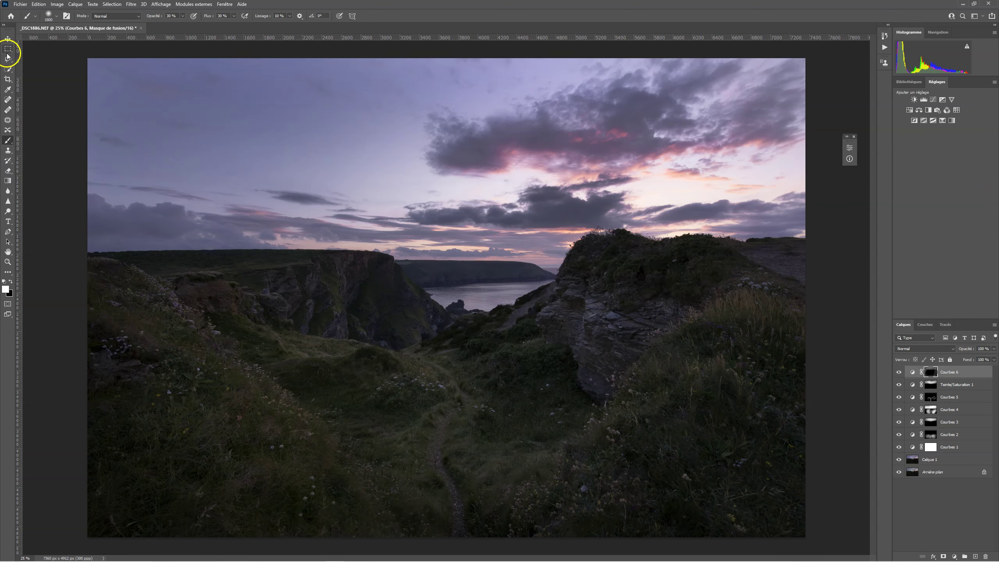
- Add a solid colour fill layer above Courbes 6 in bright yellow-green #cbe348
{"action": "left_click", "coordinate": [8, 261]}
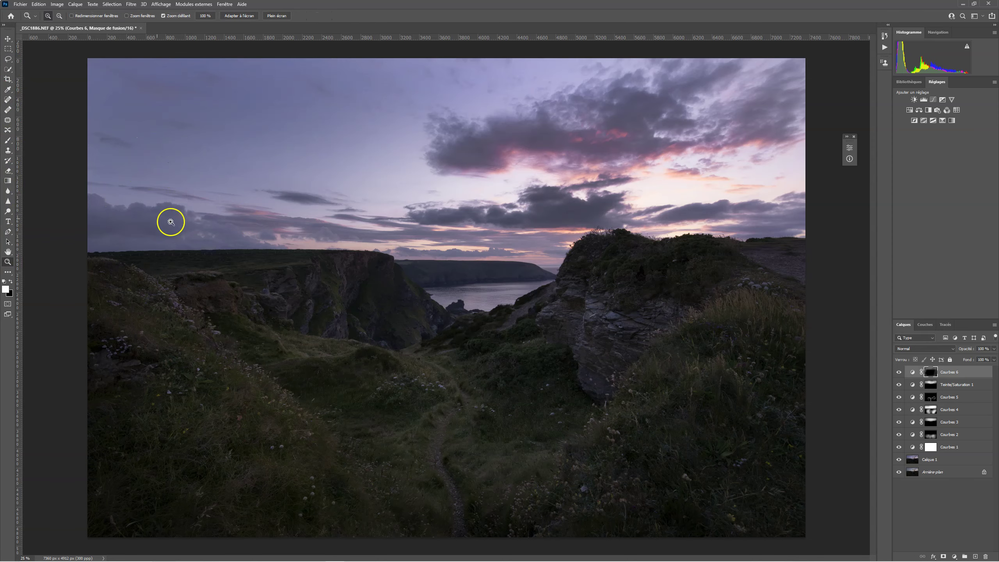
{"action": "left_click_drag", "start_coordinate": [522, 315], "coordinate": [492, 320]}
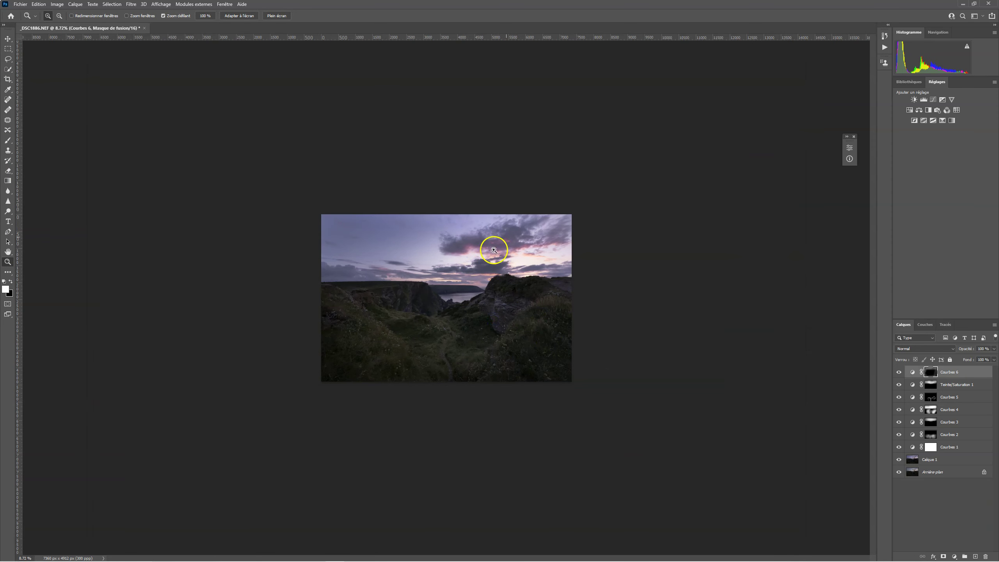
{"action": "left_click_drag", "start_coordinate": [411, 309], "coordinate": [475, 327]}
{"action": "left_click_drag", "start_coordinate": [568, 353], "coordinate": [565, 321]}
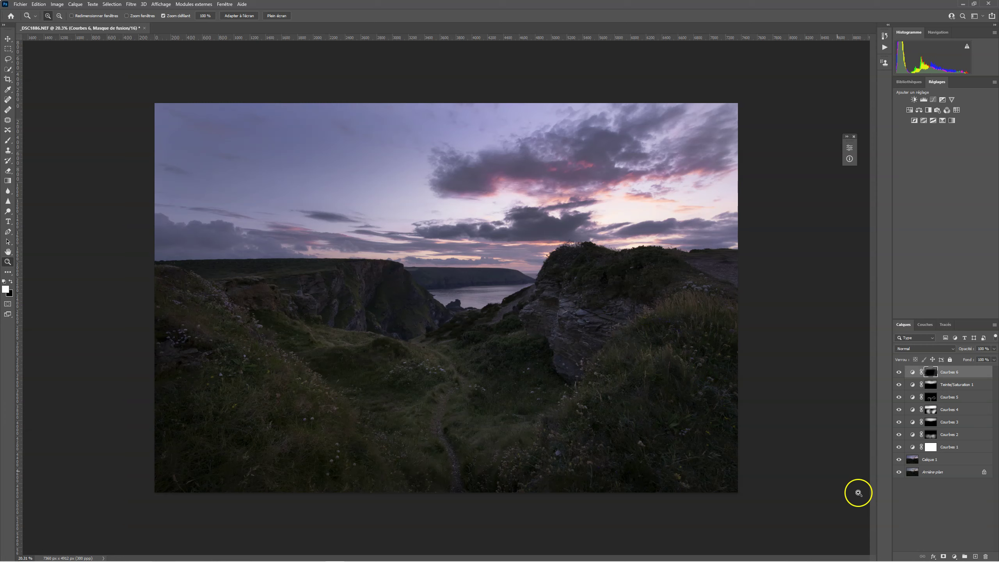
{"action": "left_click", "coordinate": [955, 557]}
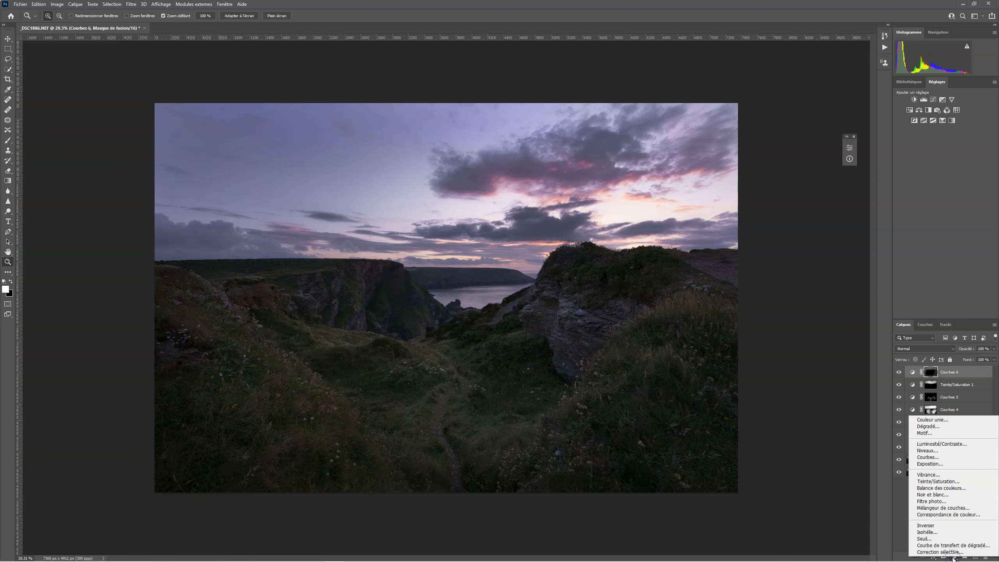
{"action": "left_click", "coordinate": [923, 422]}
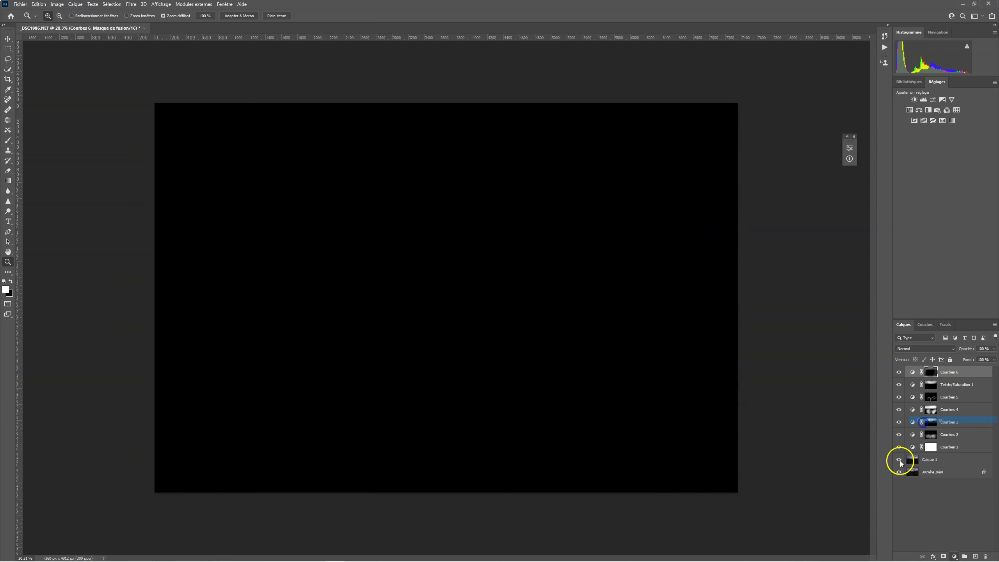
{"action": "mouse_move", "coordinate": [673, 212]}
{"action": "left_mouse_down"}
{"action": "mouse_move", "coordinate": [730, 178]}
{"action": "mouse_move", "coordinate": [742, 190]}
{"action": "left_mouse_up"}
{"action": "left_click_drag", "start_coordinate": [783, 235], "coordinate": [778, 174]}
{"action": "left_click_drag", "start_coordinate": [779, 170], "coordinate": [784, 215]}
{"action": "left_click_drag", "start_coordinate": [742, 190], "coordinate": [736, 144]}
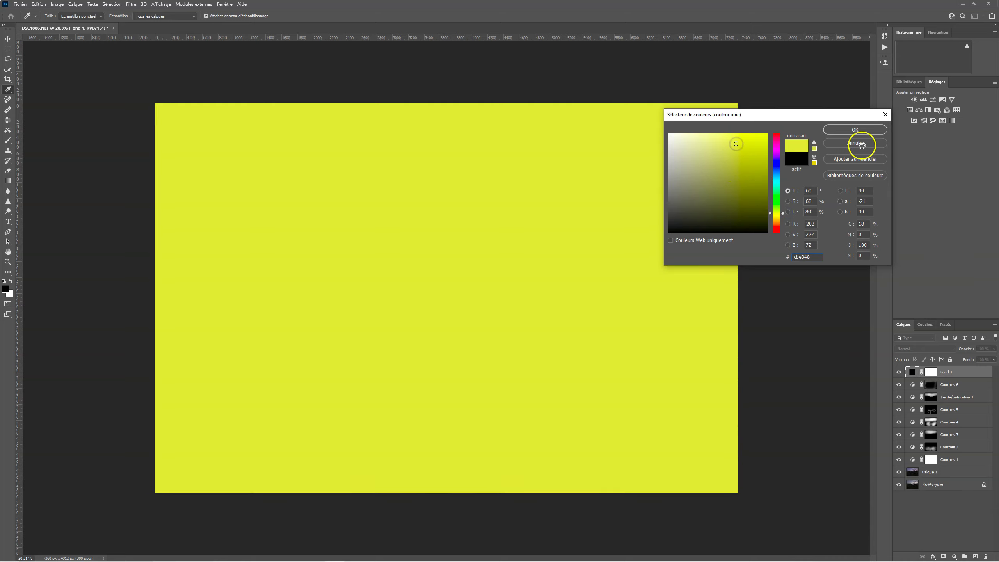
{"action": "left_click", "coordinate": [847, 129]}
{"action": "key", "text": "z"}
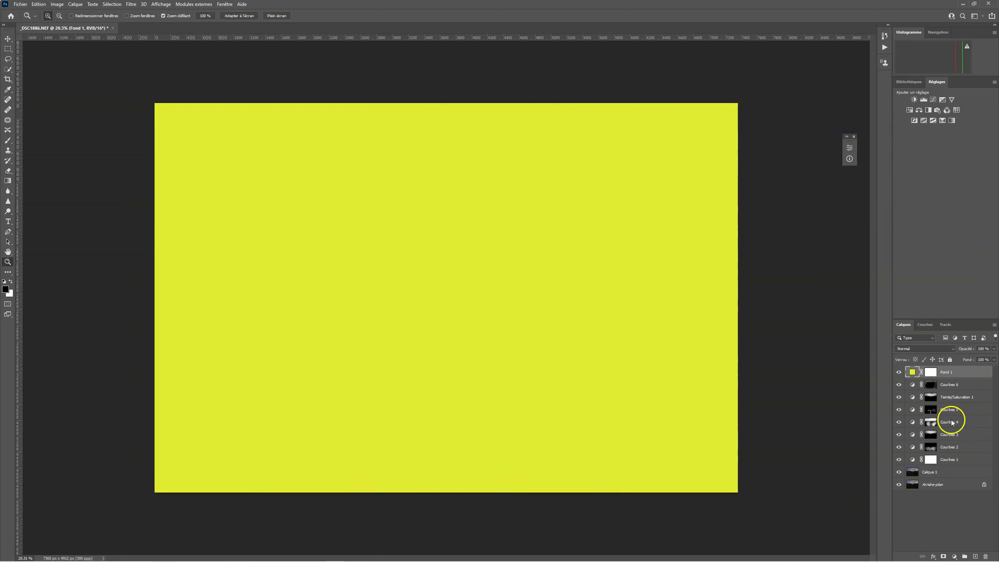
- Set the fill layer's blend mode to Lumière tamisée and change its colour to orange #cda62e
{"action": "left_click", "coordinate": [945, 349]}
{"action": "left_click", "coordinate": [915, 451]}
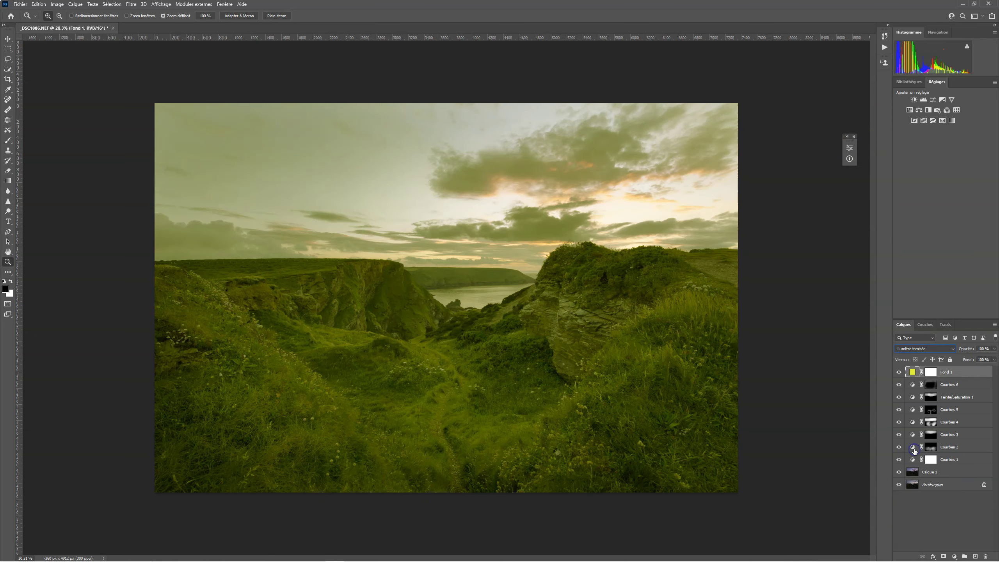
{"action": "double_click", "coordinate": [911, 372]}
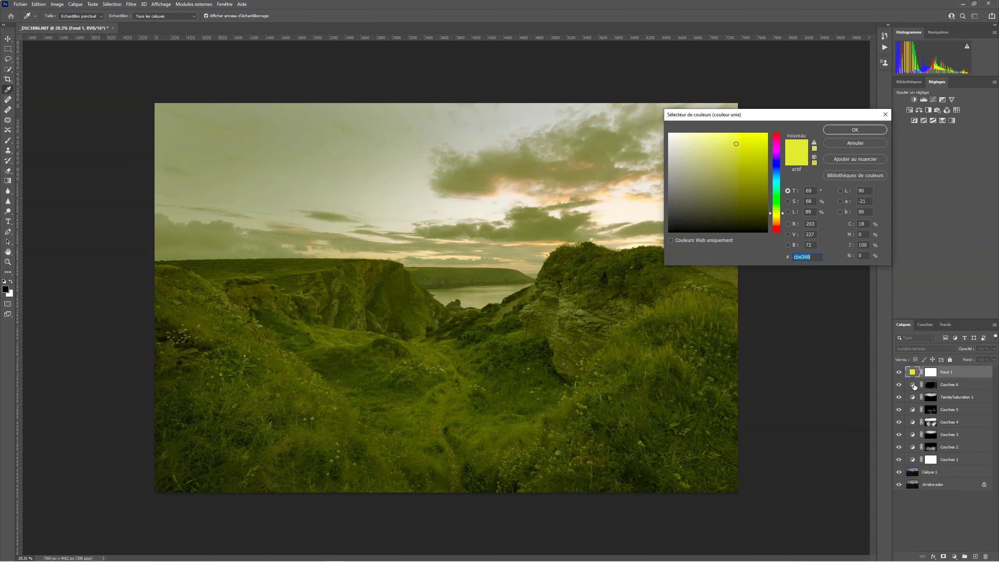
{"action": "mouse_move", "coordinate": [733, 146]}
{"action": "left_mouse_down"}
{"action": "mouse_move", "coordinate": [719, 139]}
{"action": "mouse_move", "coordinate": [741, 139]}
{"action": "mouse_move", "coordinate": [746, 150]}
{"action": "left_mouse_up"}
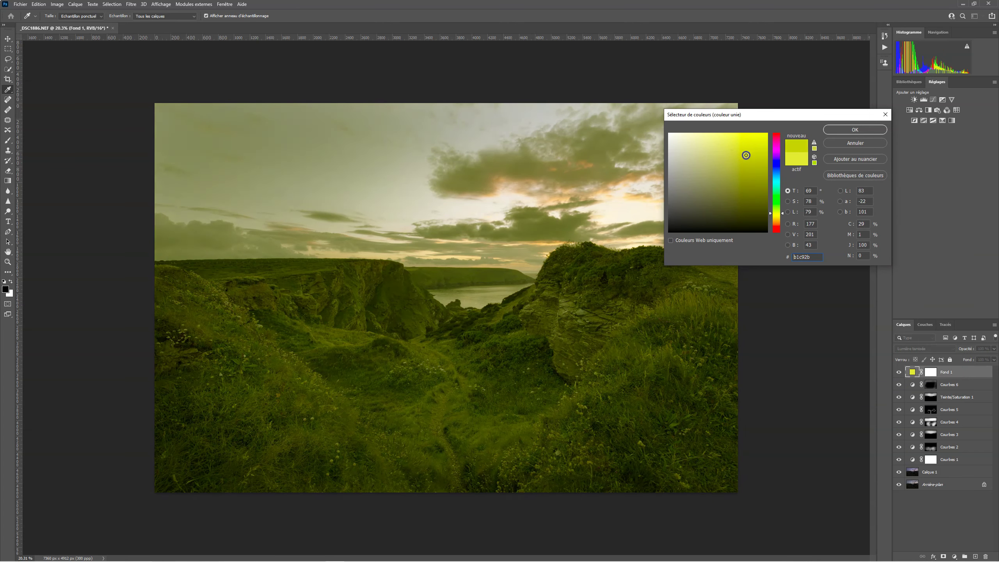
{"action": "left_click", "coordinate": [782, 213]}
{"action": "left_click_drag", "start_coordinate": [782, 214], "coordinate": [781, 221]}
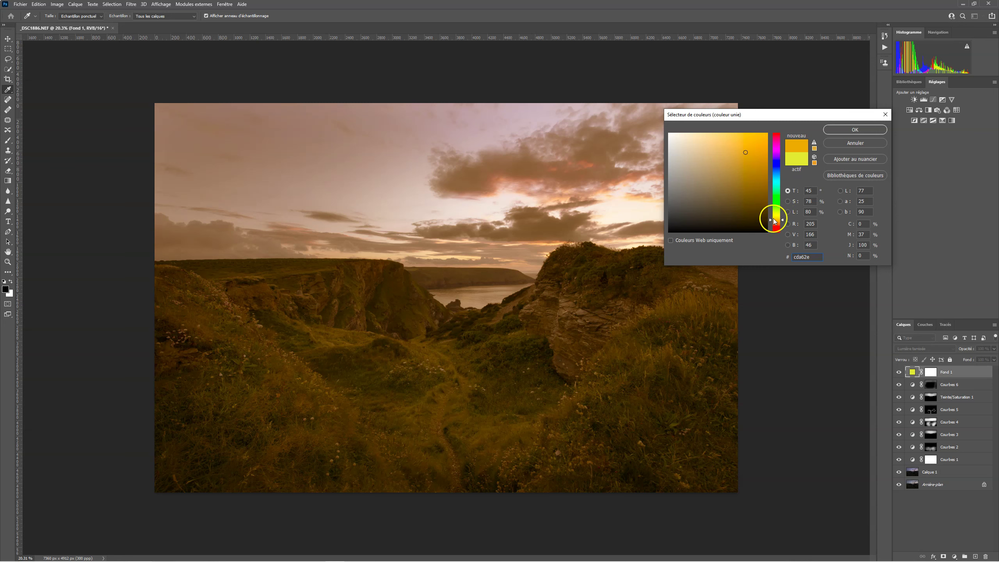
{"action": "left_click", "coordinate": [846, 130]}
{"action": "key", "text": "z"}
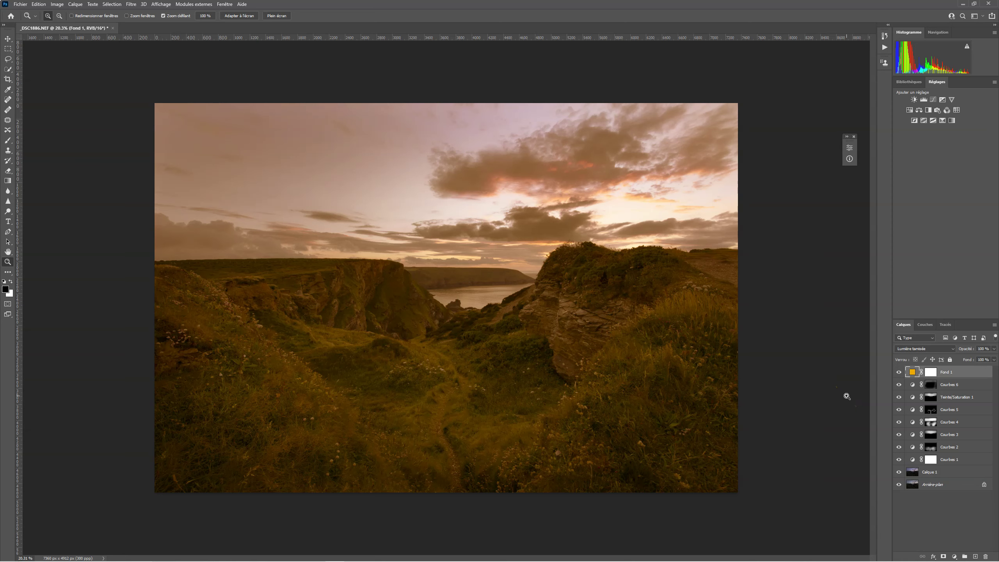
- Invert the orange fill layer's mask to black and switch to the Brush tool
{"action": "left_click", "coordinate": [930, 372]}
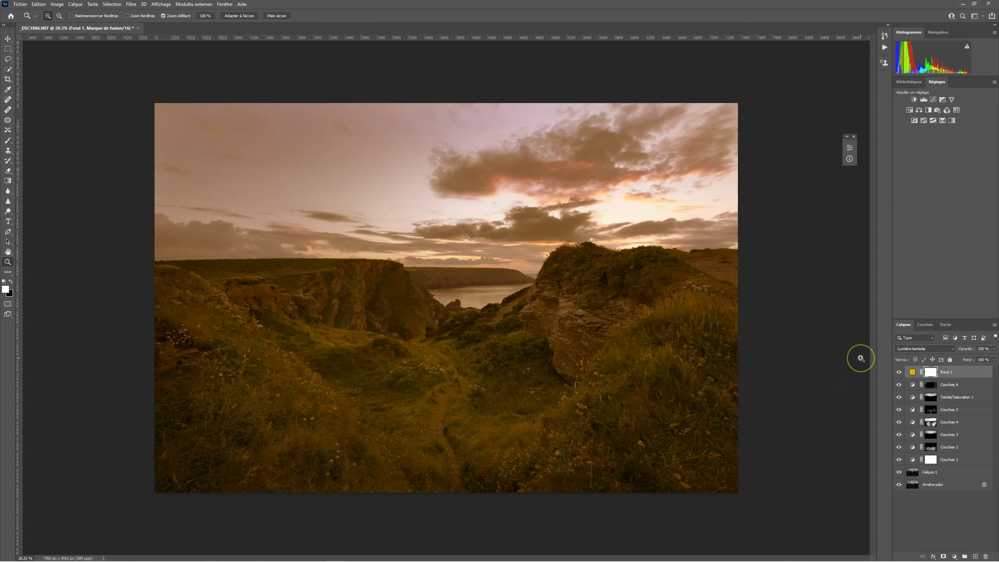
{"action": "key", "text": "ctrl+i"}
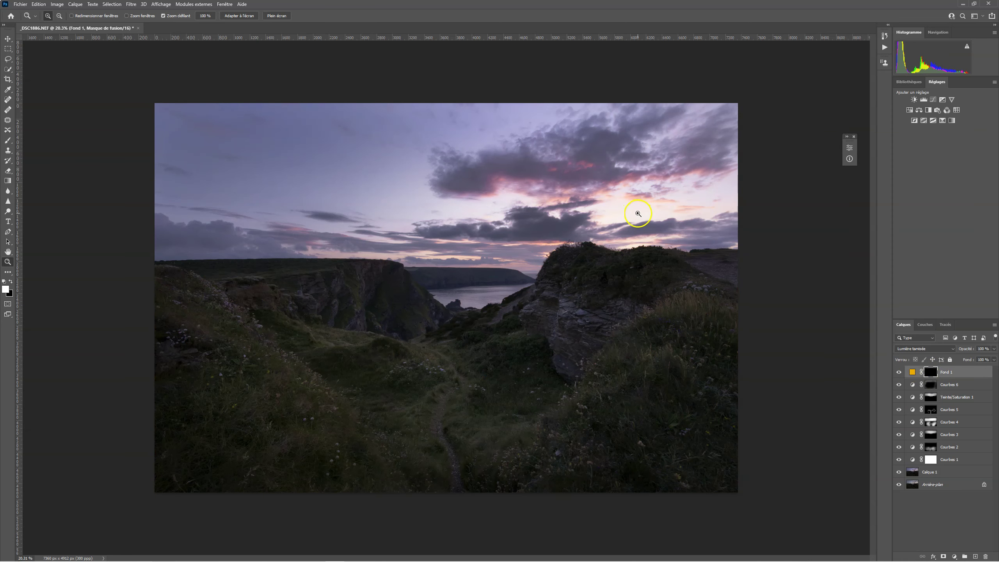
{"action": "key", "text": "b"}
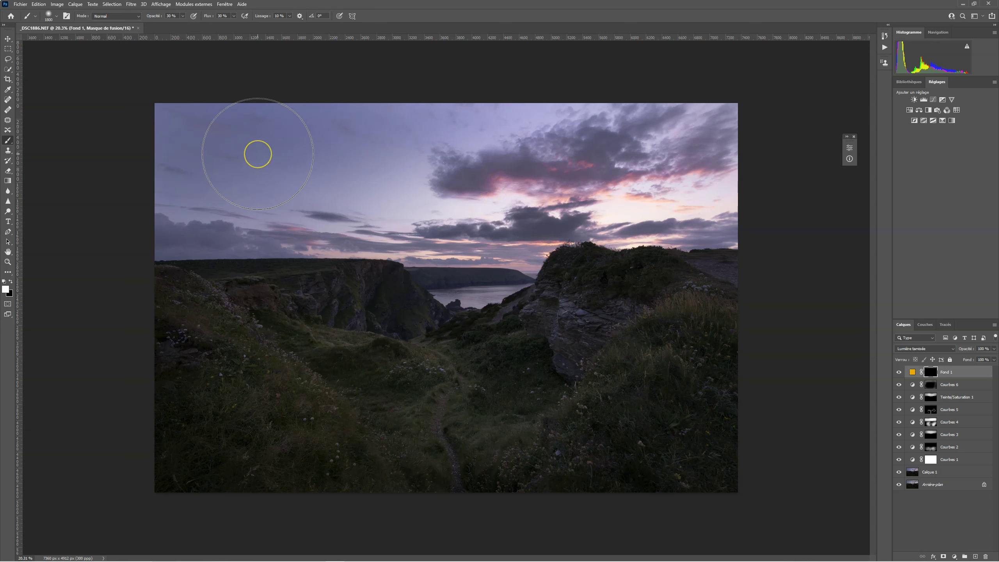
- Enlarge the brush to 3000 and paint white on the orange fill's mask over the sunset sky
{"action": "mouse_move", "coordinate": [545, 138]}
{"action": "left_mouse_down"}
{"action": "mouse_move", "coordinate": [726, 173]}
{"action": "mouse_move", "coordinate": [721, 149]}
{"action": "mouse_move", "coordinate": [743, 144]}
{"action": "left_mouse_up"}
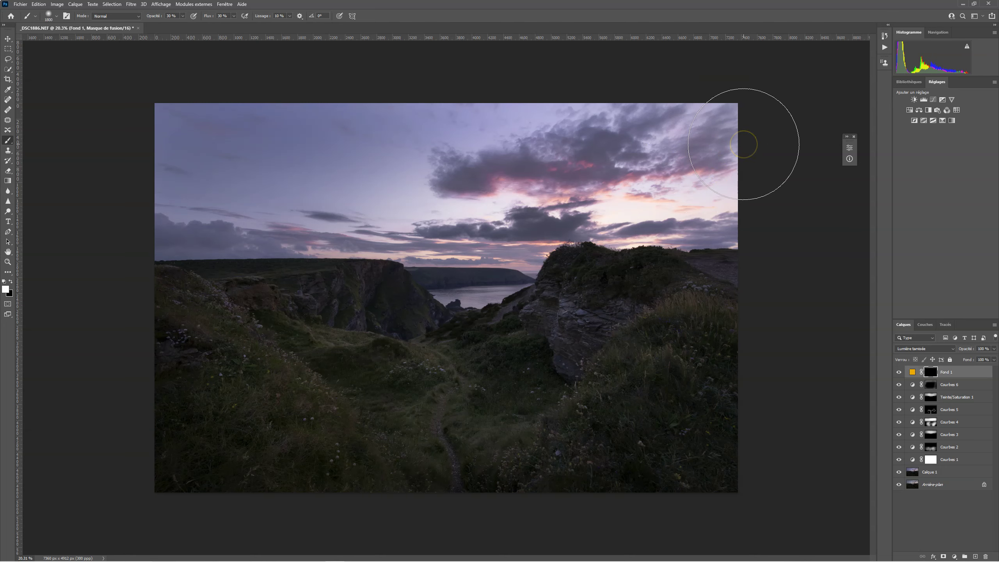
{"action": "key", "text": "bracketright"}
{"action": "key", "text": "bracketright"}
{"action": "key", "text": "bracketright"}
{"action": "key", "text": "bracketright"}
{"action": "key", "text": "bracketright"}
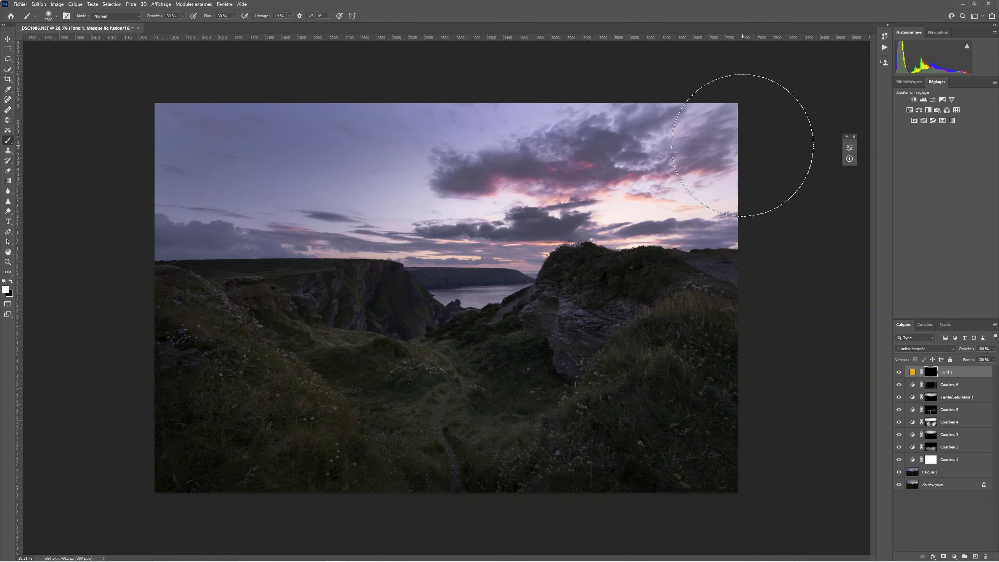
{"action": "key", "text": "z"}
{"action": "mouse_move", "coordinate": [619, 230]}
{"action": "left_mouse_down"}
{"action": "mouse_move", "coordinate": [557, 243]}
{"action": "mouse_move", "coordinate": [633, 225]}
{"action": "left_mouse_up"}
{"action": "key", "text": "b"}
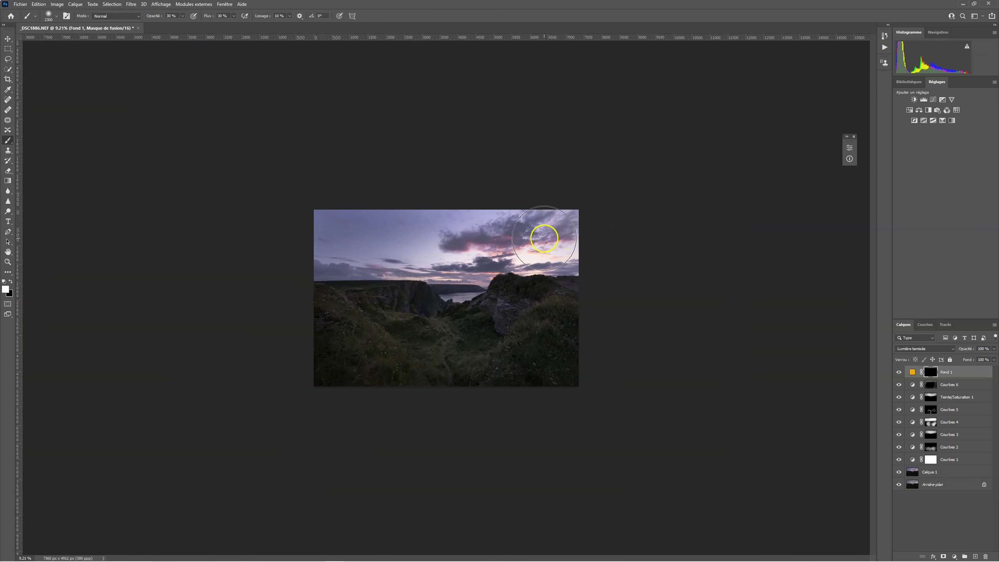
{"action": "key", "text": "bracketright"}
{"action": "key", "text": "bracketright"}
{"action": "key", "text": "bracketright"}
{"action": "key", "text": "bracketright"}
{"action": "key", "text": "bracketright"}
{"action": "key", "text": "bracketright"}
{"action": "key", "text": "bracketright"}
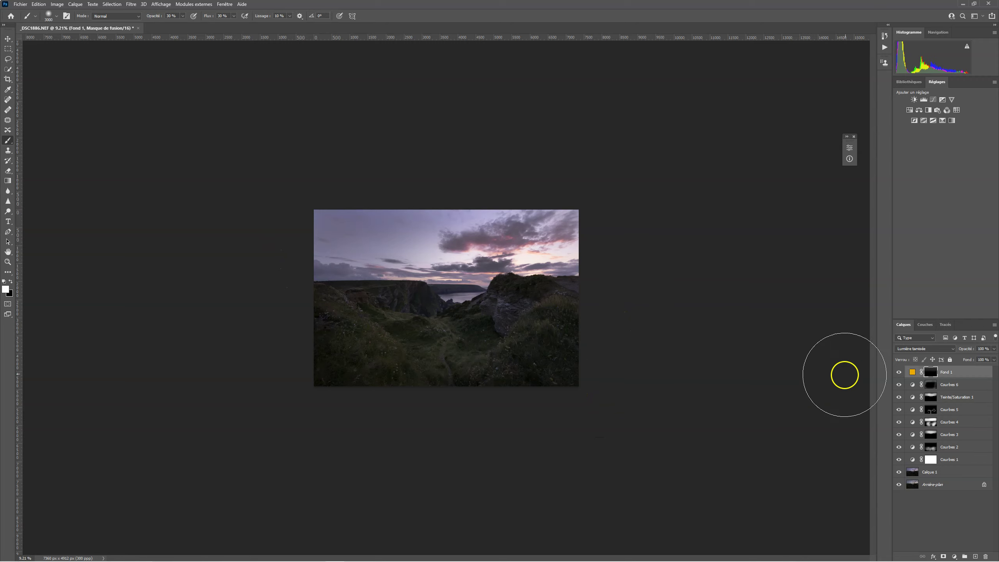
- Compare the sky with the orange fill hidden, and paint white on its mask over the cliffs and central valley
{"action": "left_click", "coordinate": [898, 372]}
{"action": "left_click", "coordinate": [898, 372]}
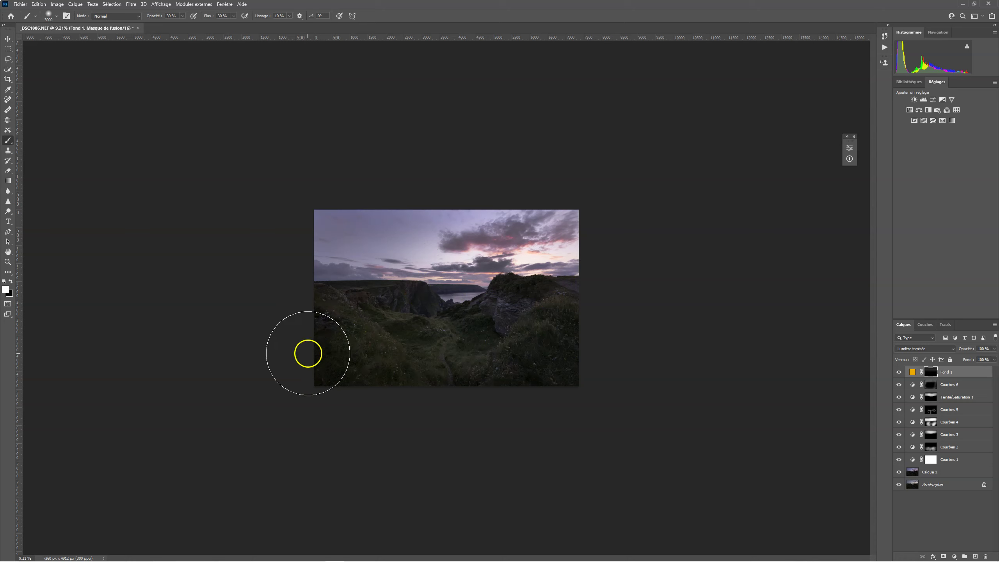
{"action": "left_click_drag", "start_coordinate": [418, 302], "coordinate": [513, 327]}
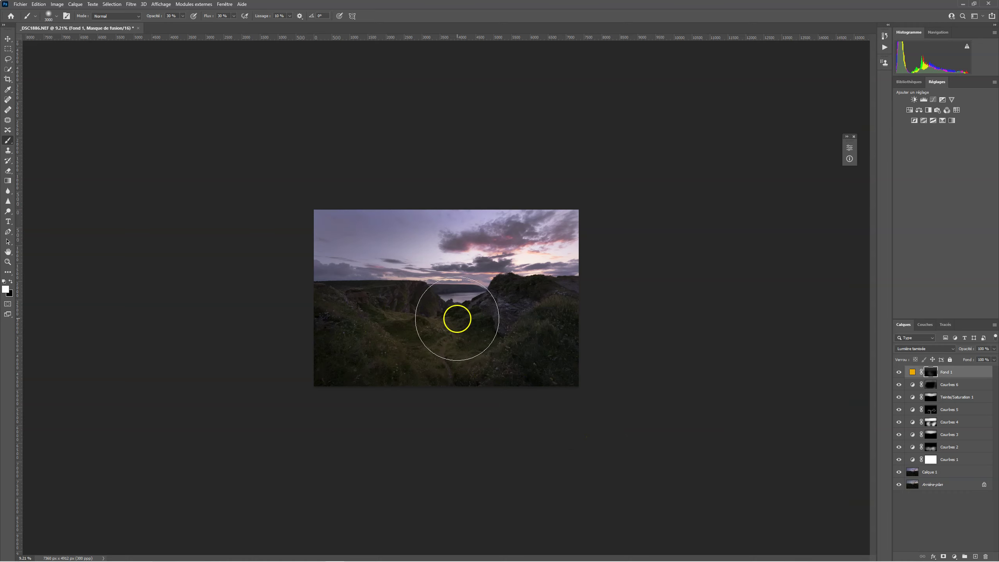
- Examine the valley and sky at 25 % magnification with the orange fill layer hidden and shown for comparison
{"action": "key", "text": "z"}
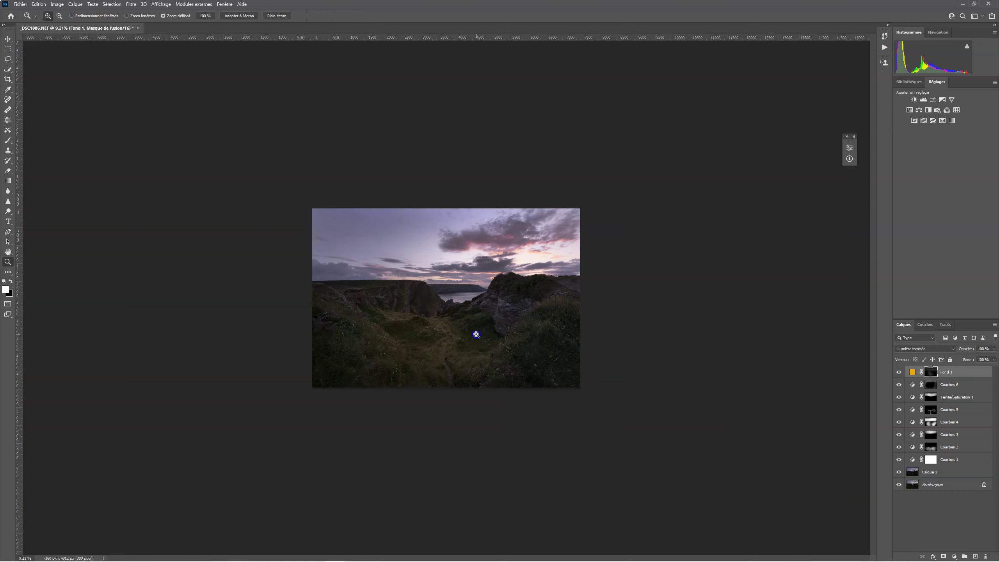
{"action": "left_click", "coordinate": [476, 334]}
{"action": "left_click", "coordinate": [477, 334]}
{"action": "left_click", "coordinate": [477, 334]}
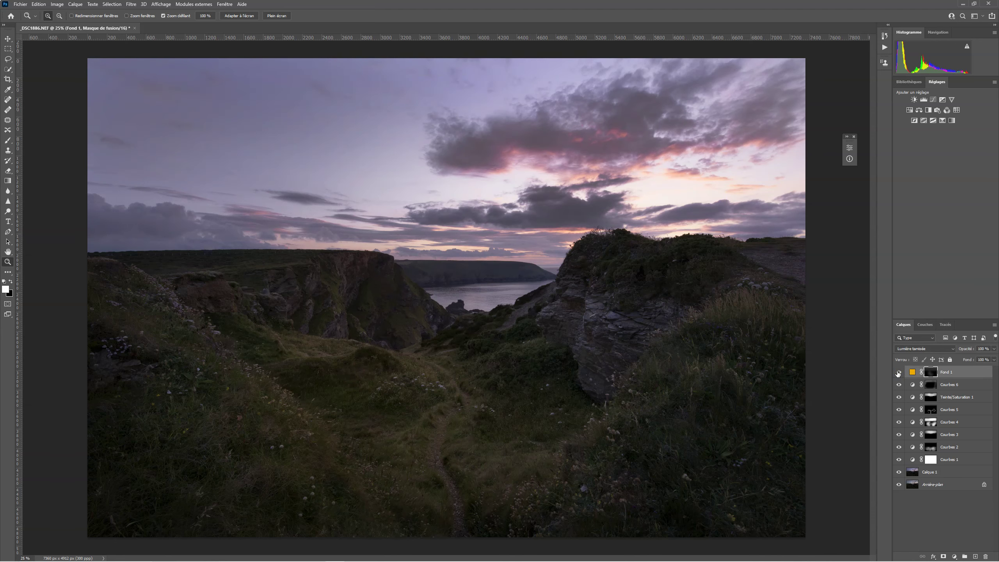
{"action": "left_click", "coordinate": [898, 373]}
{"action": "left_click", "coordinate": [898, 372]}
{"action": "left_click", "coordinate": [898, 373]}
{"action": "left_click", "coordinate": [898, 373]}
- Reduce the orange fill layer's opacity to 80 % and leave no layer selected
{"action": "left_click", "coordinate": [993, 349]}
{"action": "left_click_drag", "start_coordinate": [993, 359], "coordinate": [904, 363]}
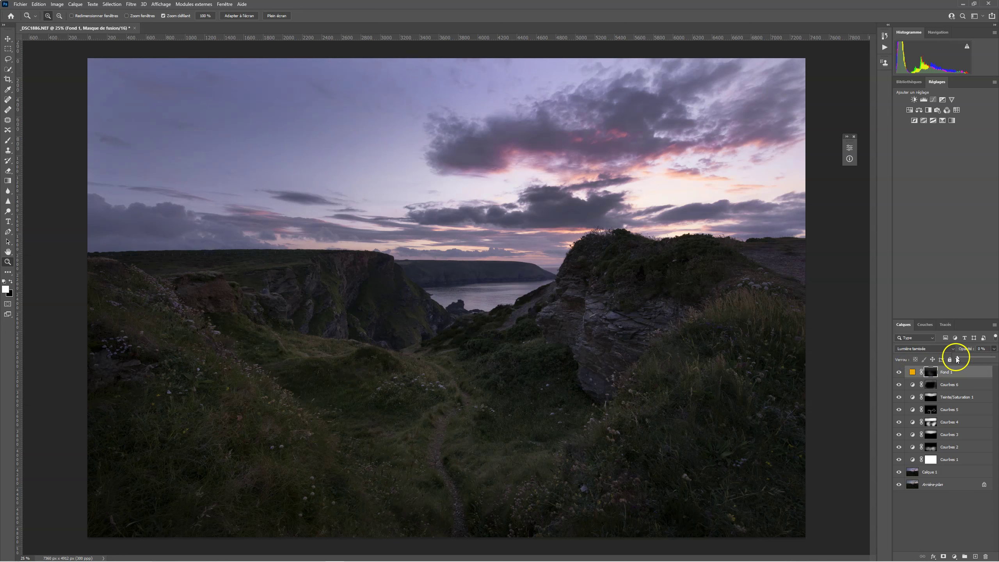
{"action": "left_click_drag", "start_coordinate": [957, 358], "coordinate": [984, 361]}
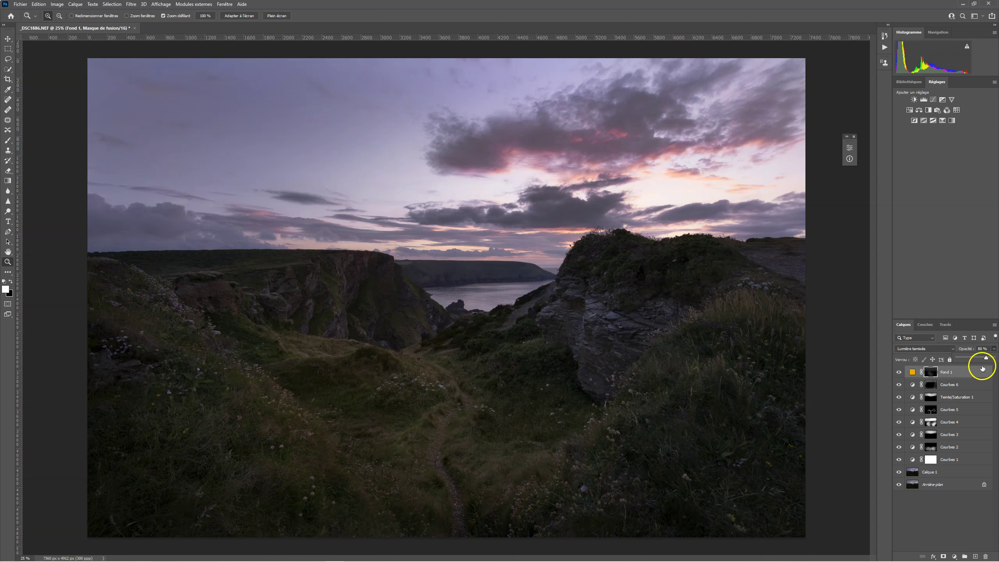
{"action": "left_click", "coordinate": [925, 522]}
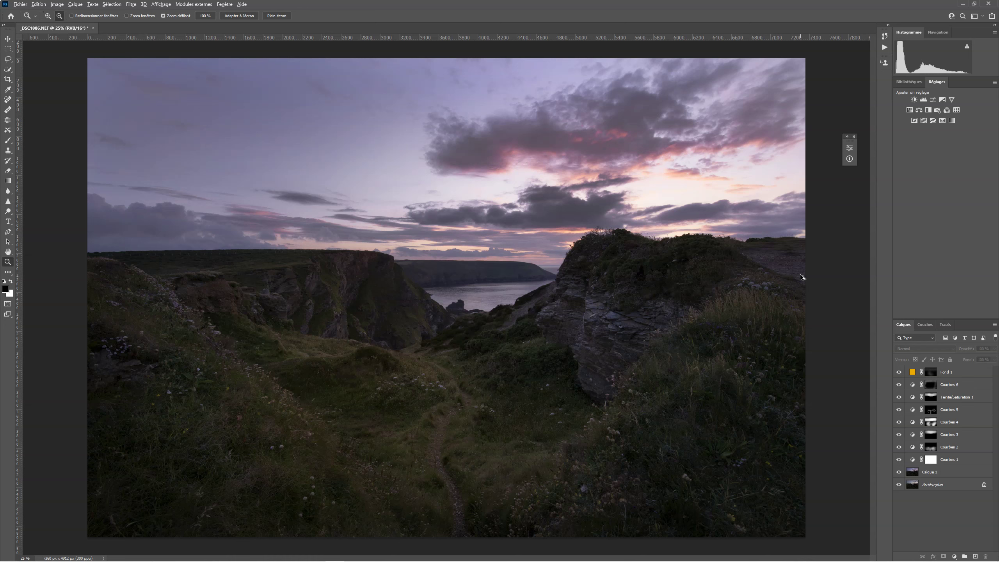
{"action": "key", "text": "ctrl+alt+shift+e"}
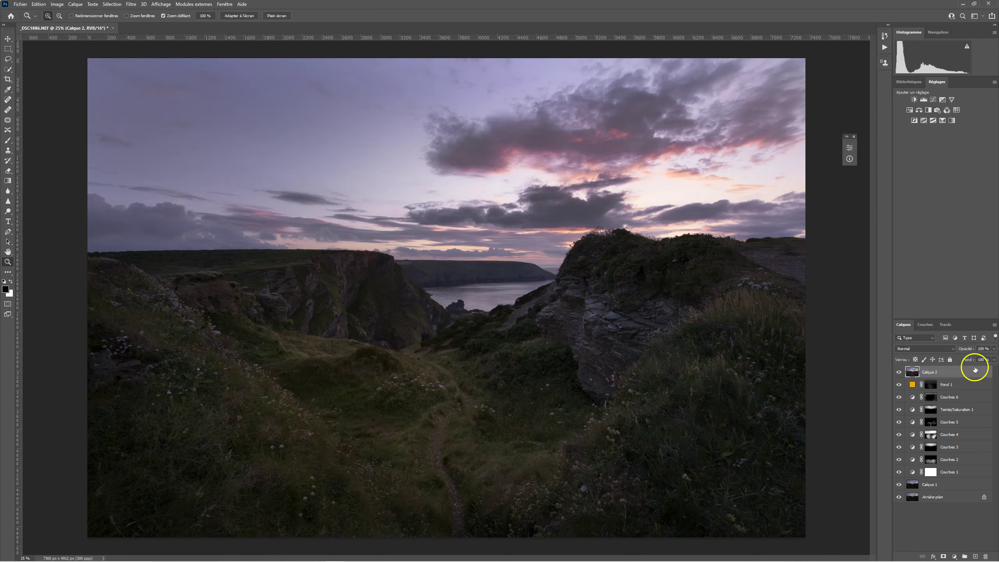
{"action": "left_click", "coordinate": [899, 371]}
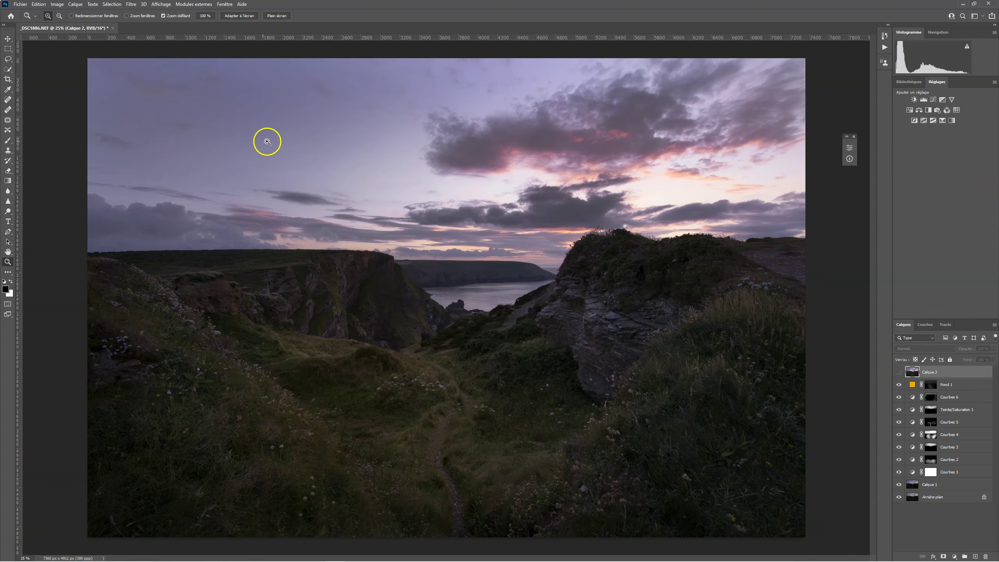
{"action": "left_click_drag", "start_coordinate": [226, 98], "coordinate": [245, 127]}
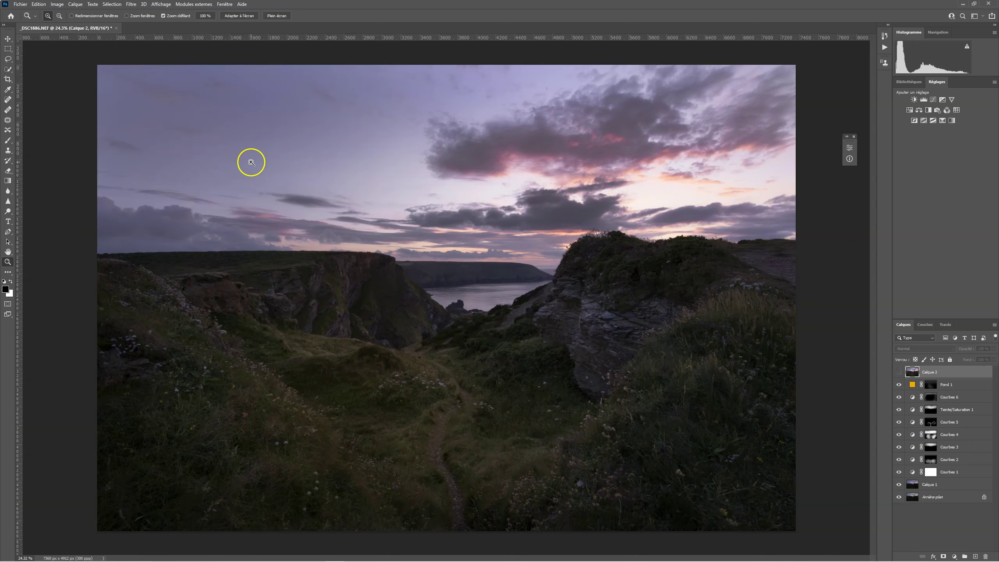
{"action": "left_click_drag", "start_coordinate": [244, 149], "coordinate": [293, 150]}
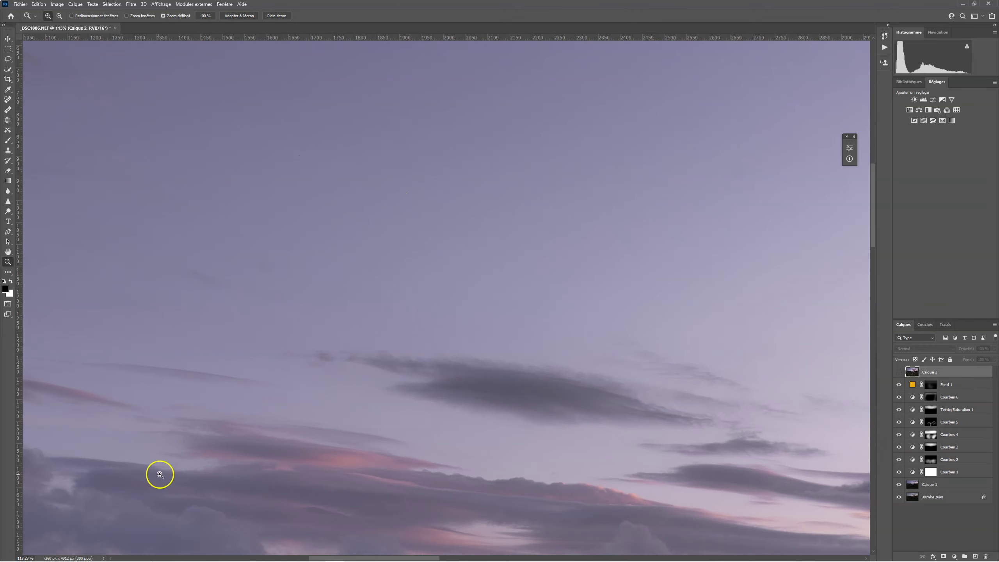
{"action": "left_click_drag", "start_coordinate": [435, 244], "coordinate": [426, 225]}
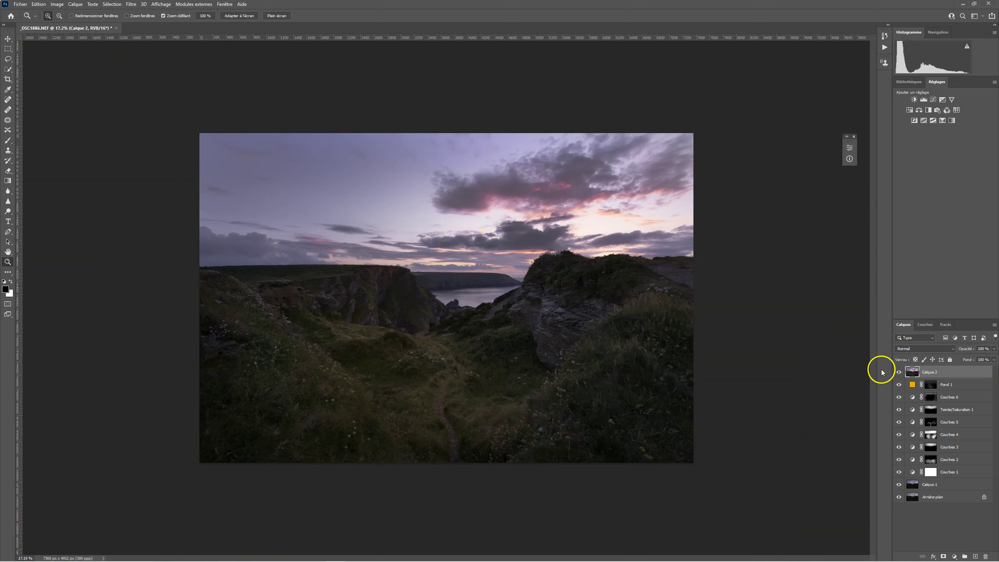
{"action": "left_click_drag", "start_coordinate": [462, 289], "coordinate": [488, 290]}
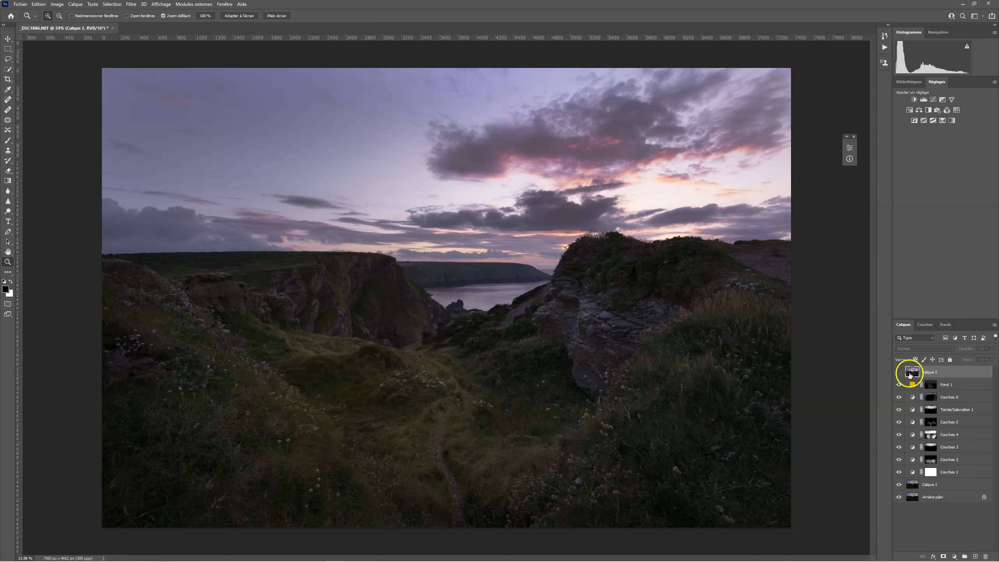
{"action": "left_click_drag", "start_coordinate": [911, 374], "coordinate": [986, 556]}
{"action": "left_click", "coordinate": [916, 353]}
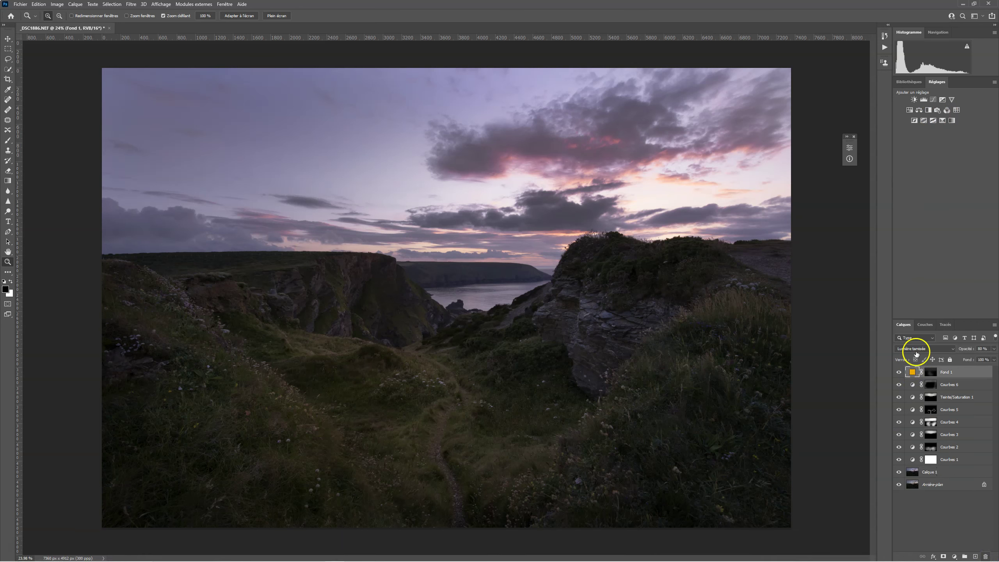
{"action": "left_click", "coordinate": [933, 100]}
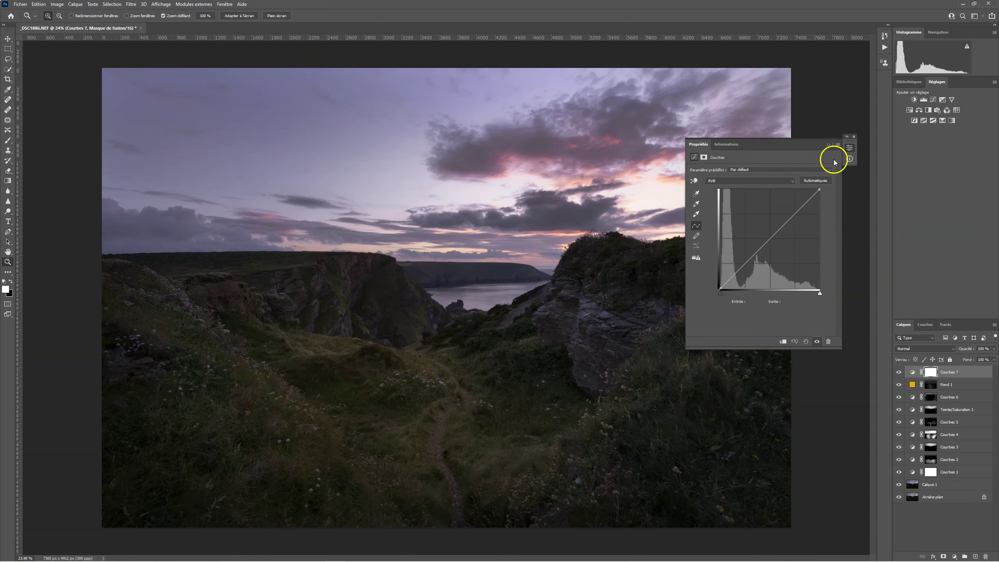
{"action": "left_click_drag", "start_coordinate": [920, 372], "coordinate": [985, 557]}
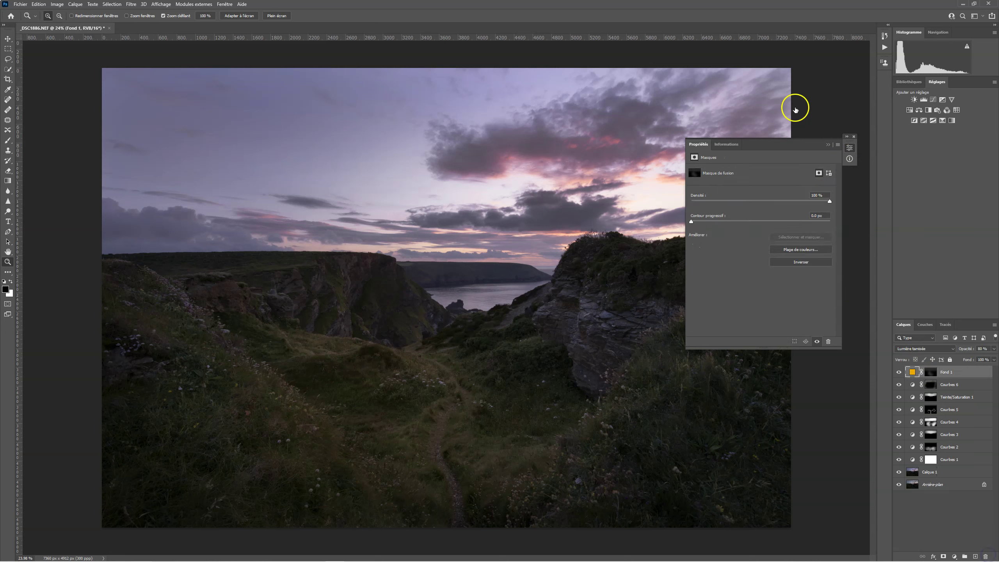
- Add a Niveaux adjustment layer above the orange fill with input levels of 2, 1.07 and 233
{"action": "left_click", "coordinate": [922, 100]}
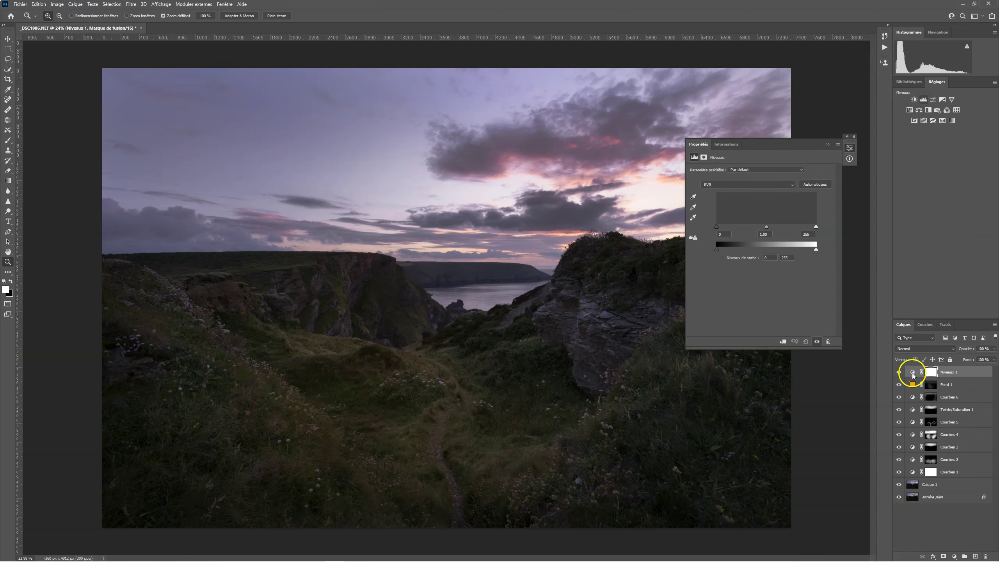
{"action": "left_click_drag", "start_coordinate": [765, 227], "coordinate": [760, 226]}
{"action": "left_click", "coordinate": [717, 227]}
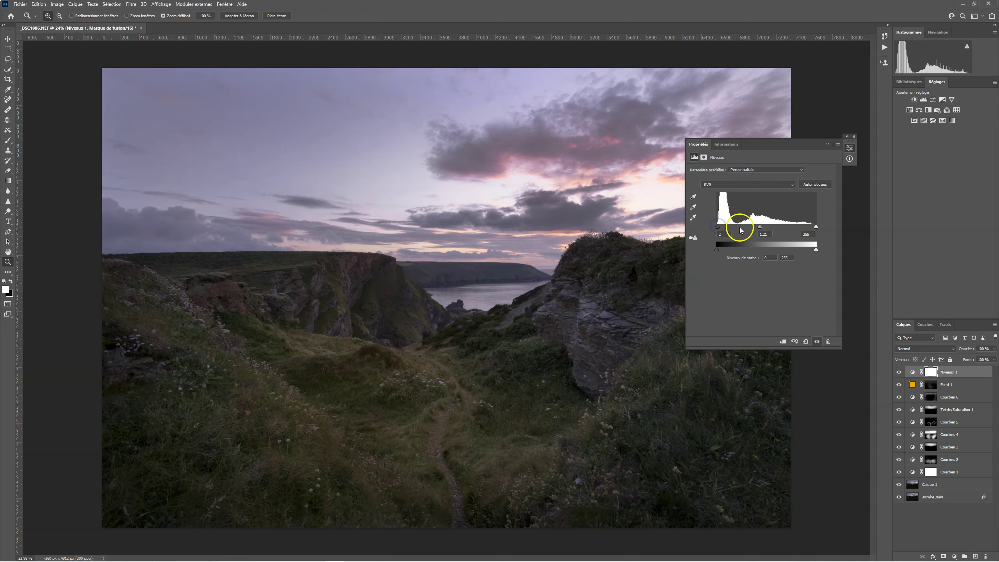
{"action": "left_click_drag", "start_coordinate": [759, 227], "coordinate": [761, 228]}
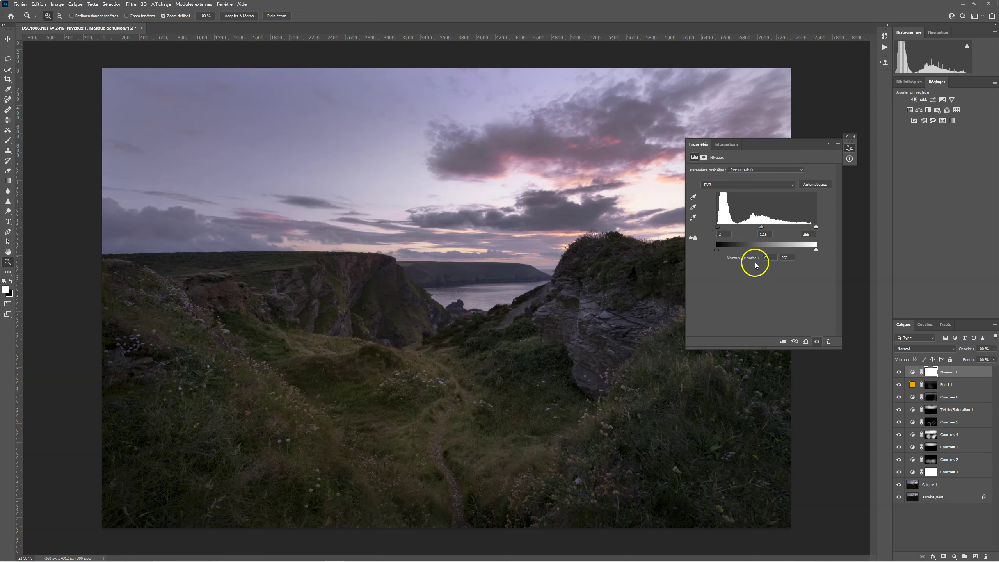
{"action": "left_click_drag", "start_coordinate": [719, 248], "coordinate": [708, 248]}
{"action": "left_click_drag", "start_coordinate": [813, 227], "coordinate": [808, 227]}
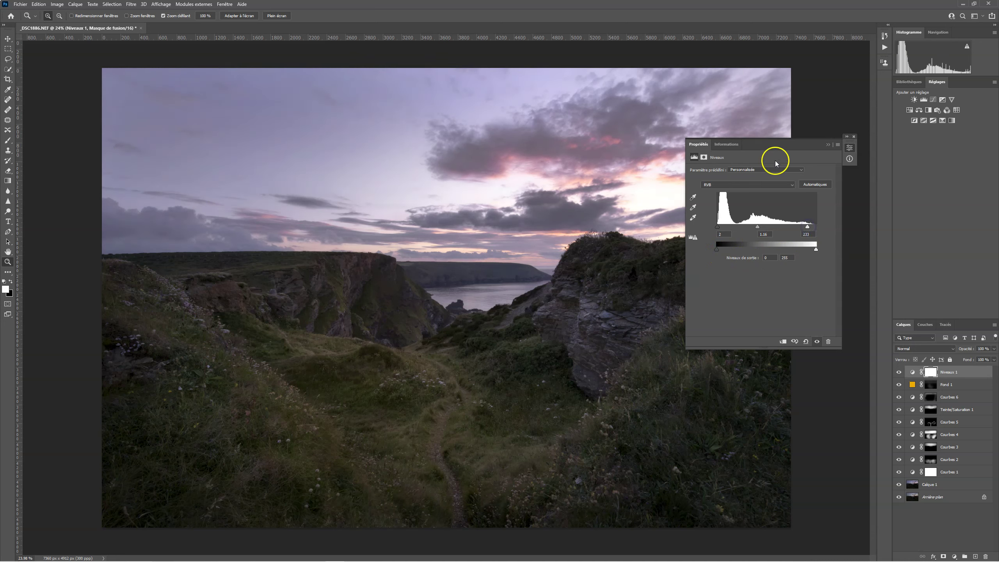
{"action": "left_click_drag", "start_coordinate": [766, 141], "coordinate": [838, 163]}
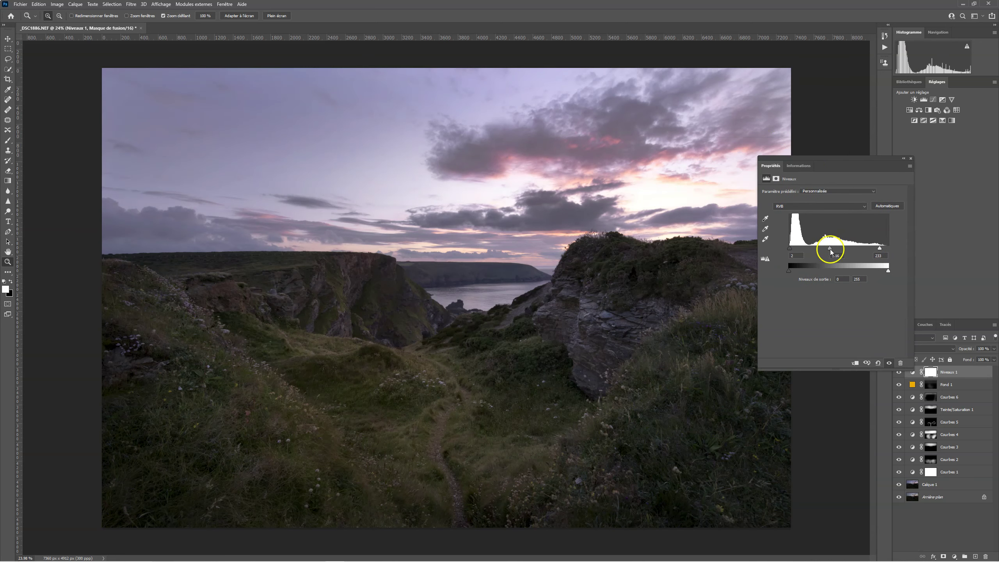
{"action": "left_click_drag", "start_coordinate": [830, 249], "coordinate": [833, 248]}
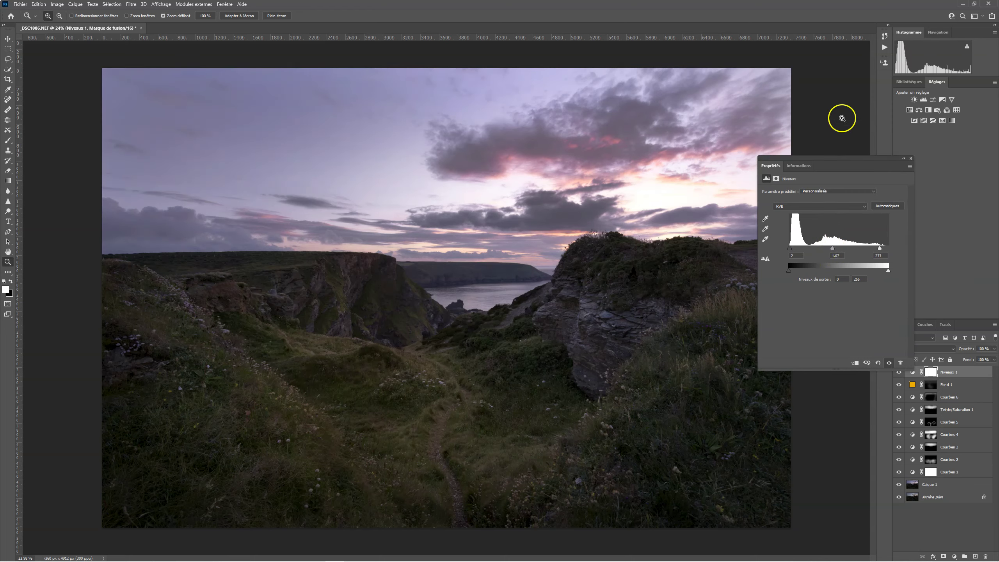
{"action": "left_click_drag", "start_coordinate": [844, 162], "coordinate": [855, 110]}
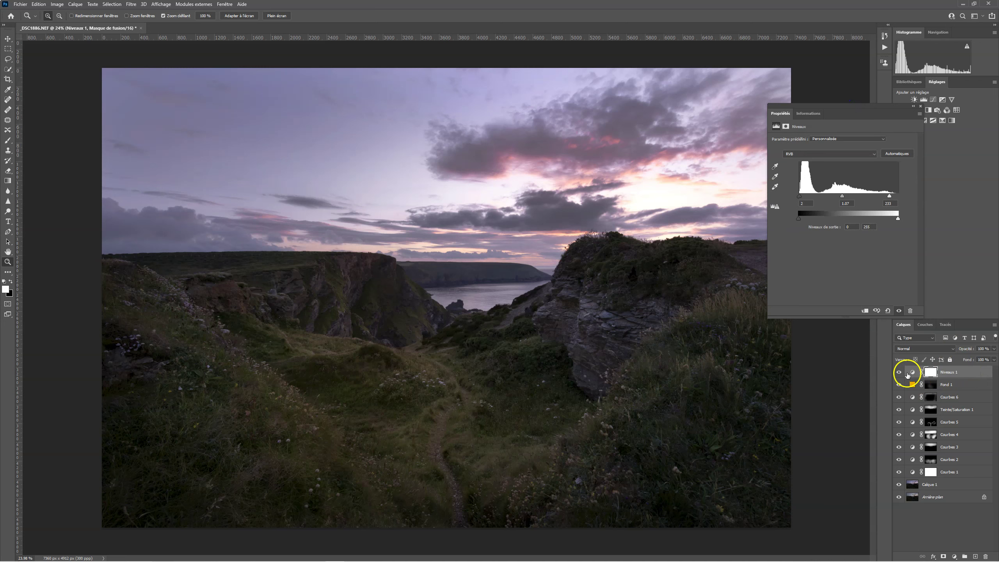
- Compare the photo with the Niveaux 1 layer hidden and shown, and invert its mask to black
{"action": "left_click", "coordinate": [898, 372]}
{"action": "left_click", "coordinate": [898, 371]}
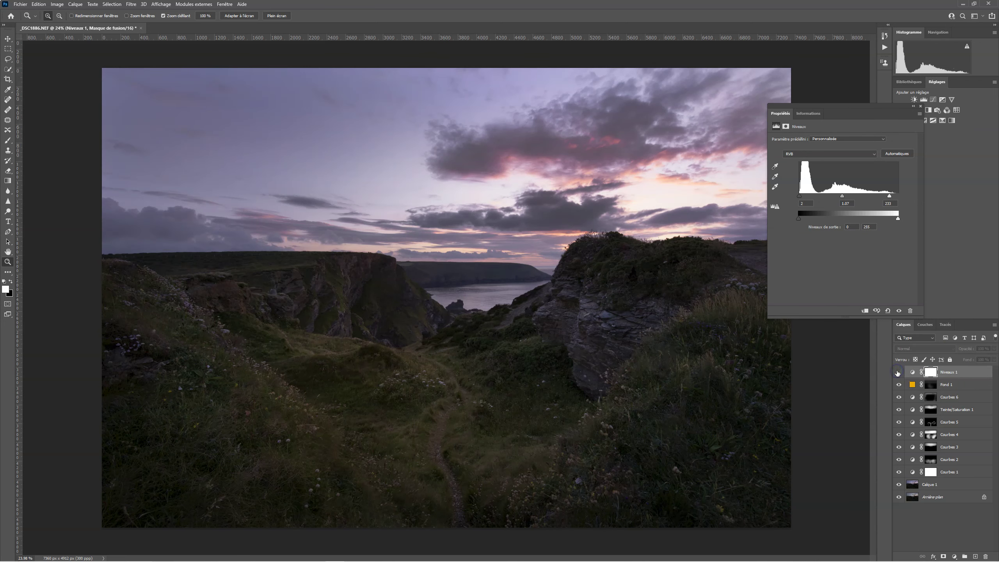
{"action": "left_click", "coordinate": [898, 372]}
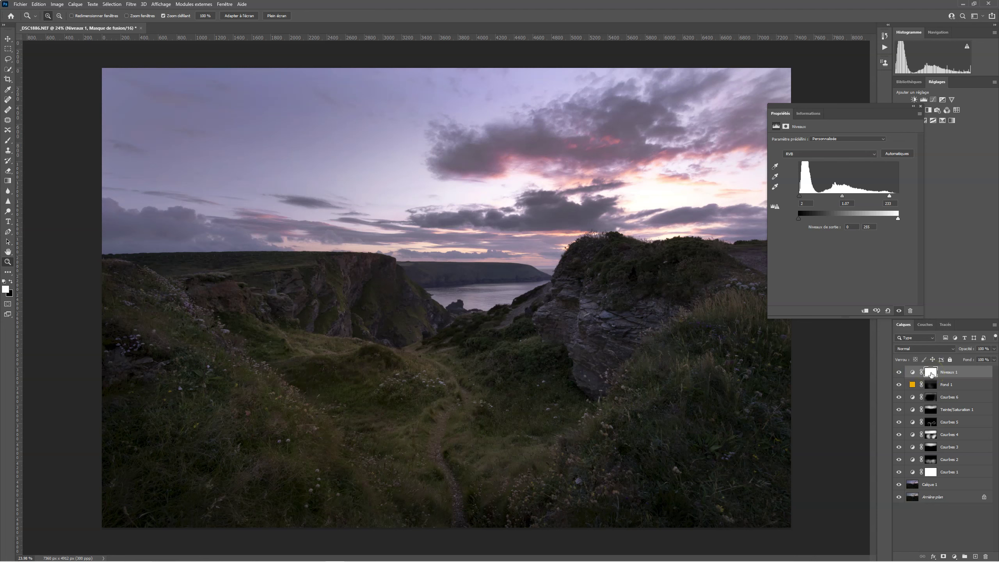
{"action": "key", "text": "ctrl+i"}
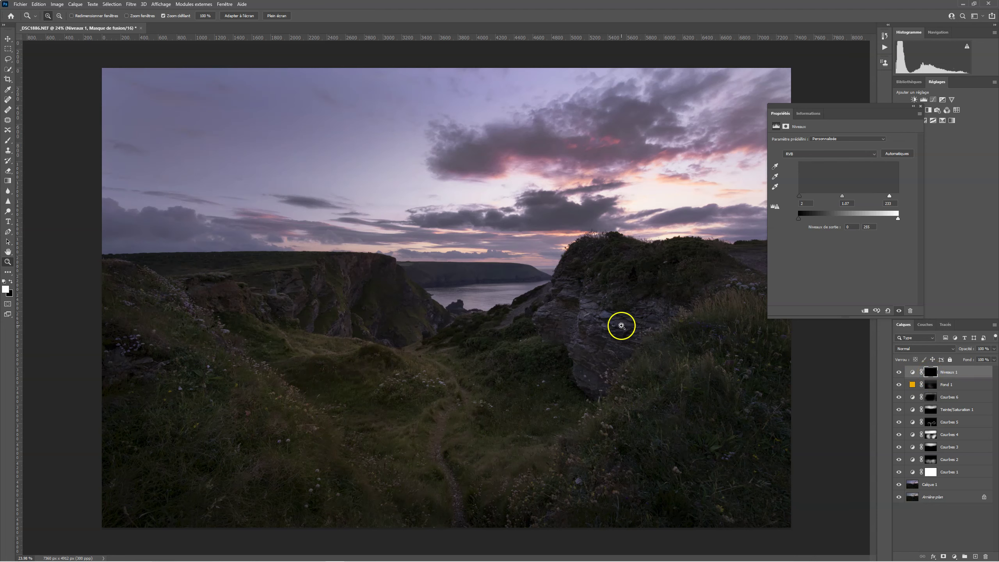
- Shrink the brush and paint white on the Niveaux 1 mask over the cliffs, rocks, grassy slopes and central valley
{"action": "key", "text": "b"}
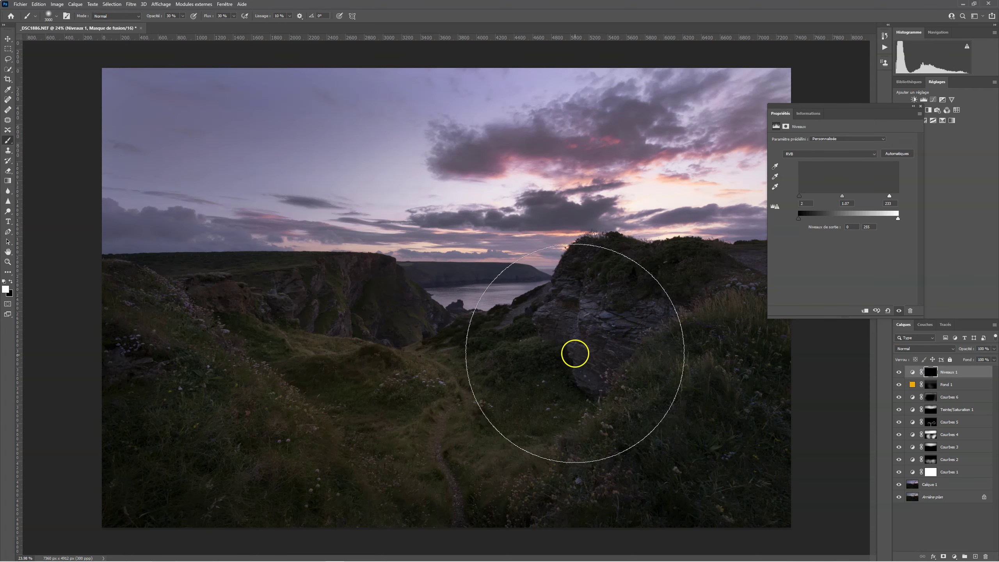
{"action": "key", "text": "bracketleft"}
{"action": "key", "text": "bracketleft"}
{"action": "key", "text": "bracketleft"}
{"action": "key", "text": "bracketleft"}
{"action": "key", "text": "bracketleft"}
{"action": "key", "text": "bracketleft"}
{"action": "key", "text": "bracketleft"}
{"action": "key", "text": "bracketleft"}
{"action": "key", "text": "bracketleft"}
{"action": "key", "text": "bracketleft"}
{"action": "key", "text": "bracketleft"}
{"action": "key", "text": "bracketleft"}
{"action": "key", "text": "bracketleft"}
{"action": "key", "text": "bracketleft"}
{"action": "key", "text": "bracketleft"}
{"action": "key", "text": "bracketleft"}
{"action": "key", "text": "bracketleft"}
{"action": "key", "text": "bracketleft"}
{"action": "key", "text": "bracketleft"}
{"action": "key", "text": "bracketleft"}
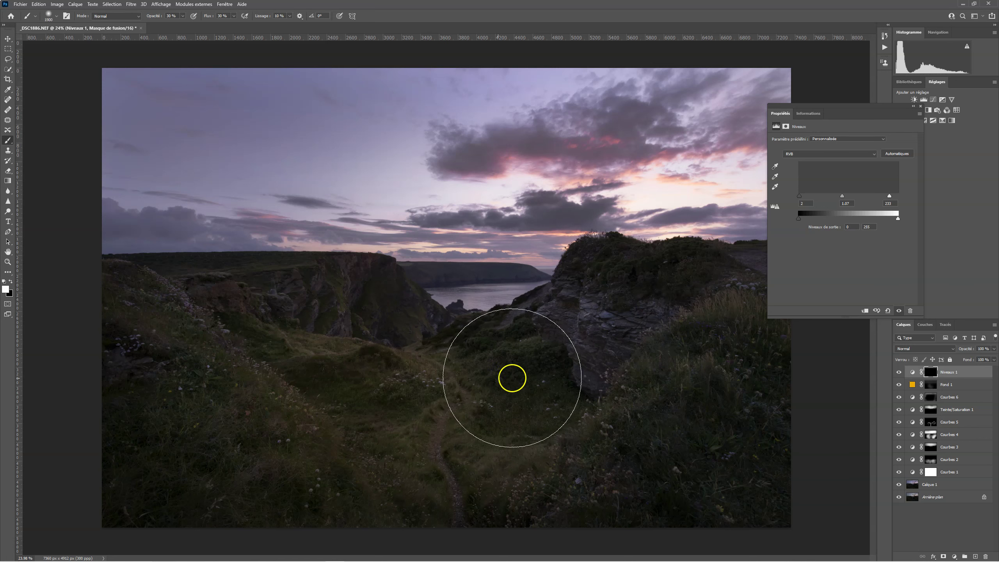
{"action": "mouse_move", "coordinate": [612, 358]}
{"action": "left_mouse_down"}
{"action": "mouse_move", "coordinate": [576, 303]}
{"action": "mouse_move", "coordinate": [604, 345]}
{"action": "mouse_move", "coordinate": [576, 315]}
{"action": "mouse_move", "coordinate": [627, 352]}
{"action": "mouse_move", "coordinate": [600, 376]}
{"action": "mouse_move", "coordinate": [570, 305]}
{"action": "mouse_move", "coordinate": [468, 438]}
{"action": "mouse_move", "coordinate": [234, 382]}
{"action": "mouse_move", "coordinate": [286, 413]}
{"action": "mouse_move", "coordinate": [295, 383]}
{"action": "mouse_move", "coordinate": [350, 408]}
{"action": "mouse_move", "coordinate": [374, 451]}
{"action": "mouse_move", "coordinate": [510, 420]}
{"action": "mouse_move", "coordinate": [649, 429]}
{"action": "mouse_move", "coordinate": [621, 470]}
{"action": "mouse_move", "coordinate": [640, 391]}
{"action": "left_mouse_up"}
{"action": "mouse_move", "coordinate": [146, 310]}
{"action": "left_mouse_down"}
{"action": "mouse_move", "coordinate": [324, 491]}
{"action": "mouse_move", "coordinate": [346, 292]}
{"action": "mouse_move", "coordinate": [259, 306]}
{"action": "mouse_move", "coordinate": [326, 297]}
{"action": "mouse_move", "coordinate": [398, 335]}
{"action": "left_mouse_up"}
{"action": "mouse_move", "coordinate": [505, 323]}
{"action": "left_mouse_down"}
{"action": "mouse_move", "coordinate": [488, 353]}
{"action": "mouse_move", "coordinate": [519, 368]}
{"action": "left_mouse_up"}
{"action": "left_click_drag", "start_coordinate": [423, 339], "coordinate": [581, 340]}
{"action": "mouse_move", "coordinate": [612, 383]}
{"action": "left_mouse_down"}
{"action": "mouse_move", "coordinate": [553, 393]}
{"action": "mouse_move", "coordinate": [650, 327]}
{"action": "mouse_move", "coordinate": [622, 305]}
{"action": "left_mouse_up"}
{"action": "left_click_drag", "start_coordinate": [749, 314], "coordinate": [727, 323]}
{"action": "mouse_move", "coordinate": [315, 385]}
{"action": "left_mouse_down"}
{"action": "mouse_move", "coordinate": [326, 276]}
{"action": "mouse_move", "coordinate": [244, 321]}
{"action": "left_mouse_up"}
{"action": "left_click_drag", "start_coordinate": [383, 303], "coordinate": [405, 398]}
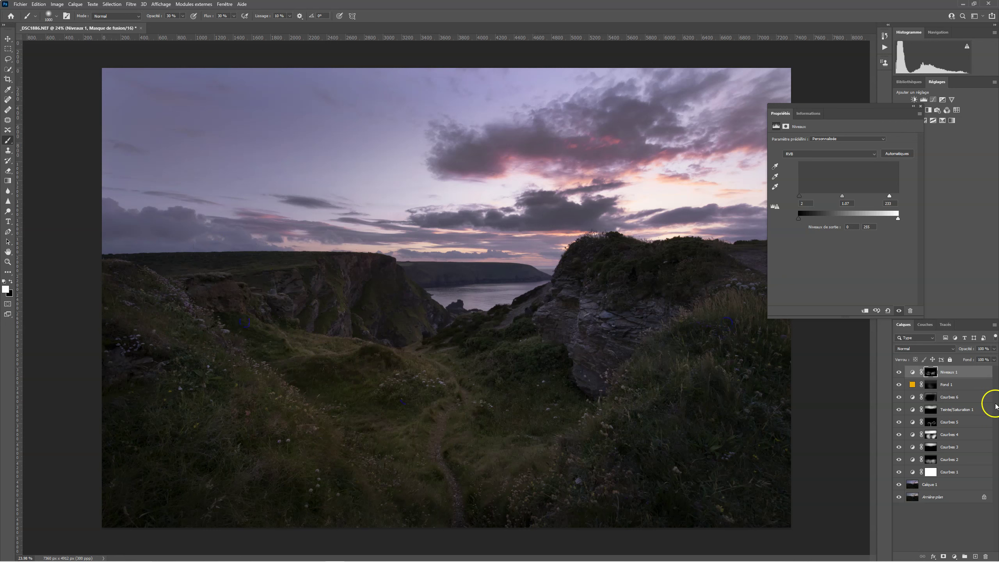
- Compare the photo with Niveaux 1 hidden, and stamp all visible layers into a new merged layer on top
{"action": "left_click", "coordinate": [898, 373]}
{"action": "left_click", "coordinate": [899, 373]}
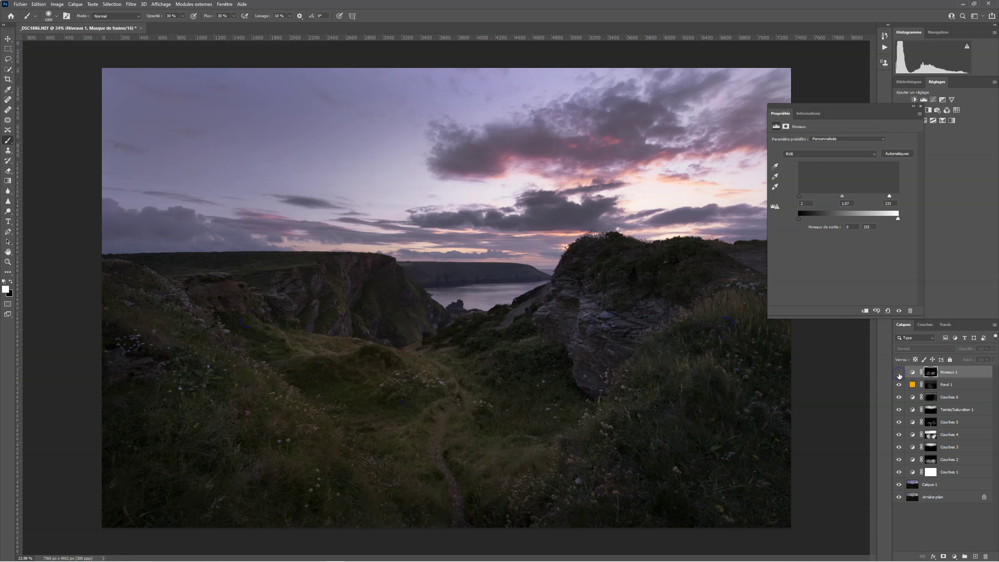
{"action": "left_click", "coordinate": [899, 372]}
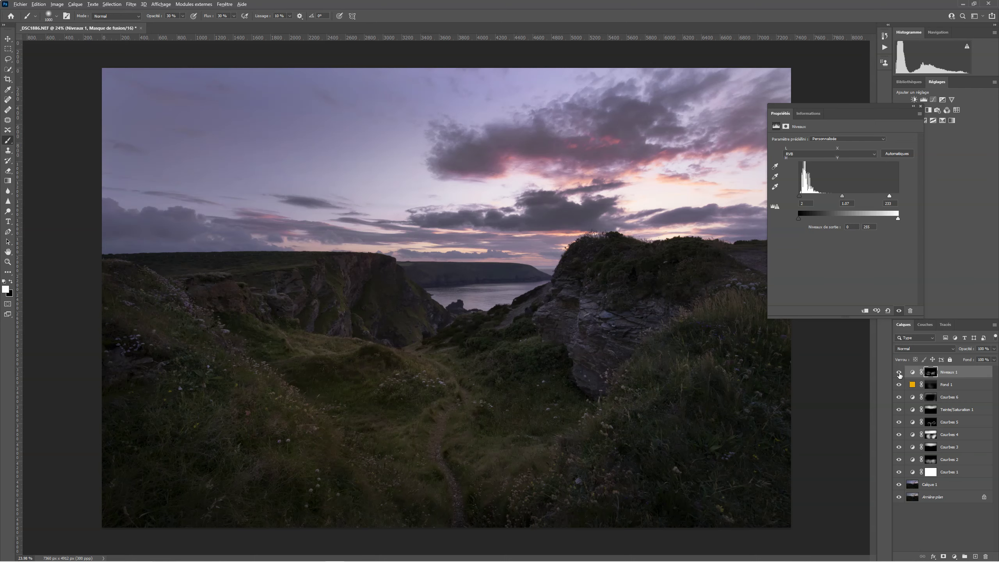
{"action": "key", "text": "ctrl+shift+alt+e"}
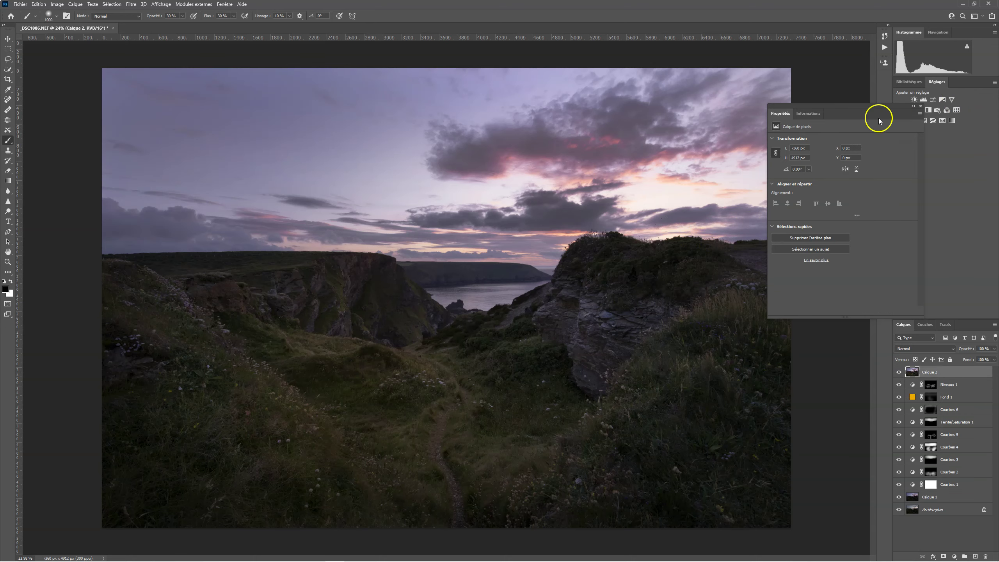
{"action": "left_click_drag", "start_coordinate": [823, 107], "coordinate": [907, 117]}
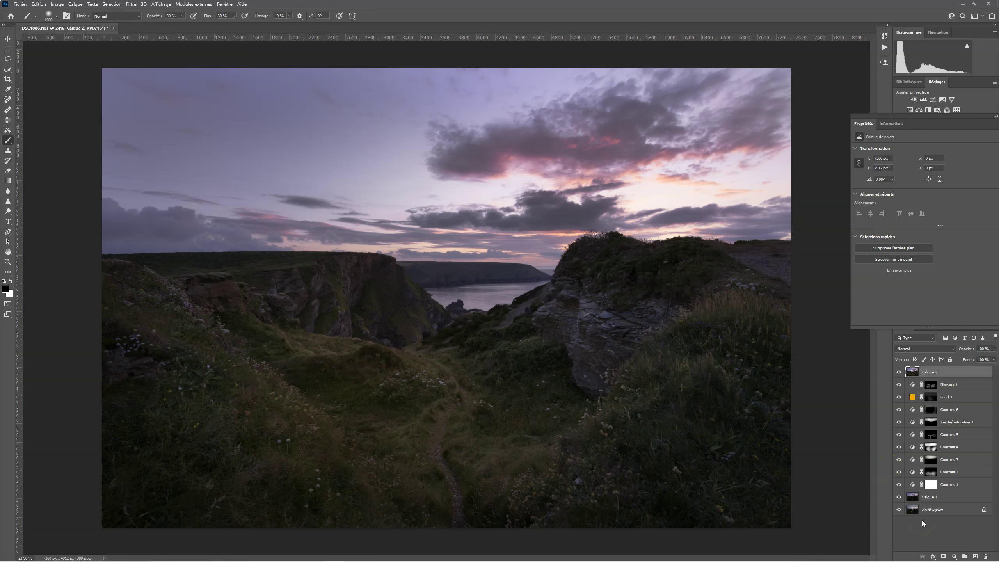
- Isolate the Arrière-plan layer and show Calque 1 and Courbes 1 through Courbes 4 again one at a time
{"action": "left_click", "coordinate": [899, 510], "text": "alt"}
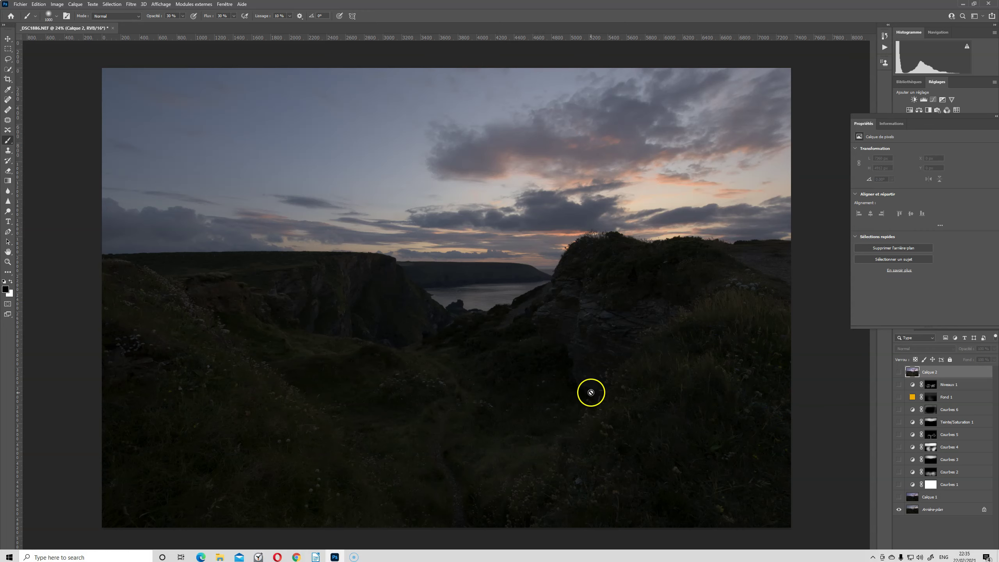
{"action": "left_click", "coordinate": [897, 499]}
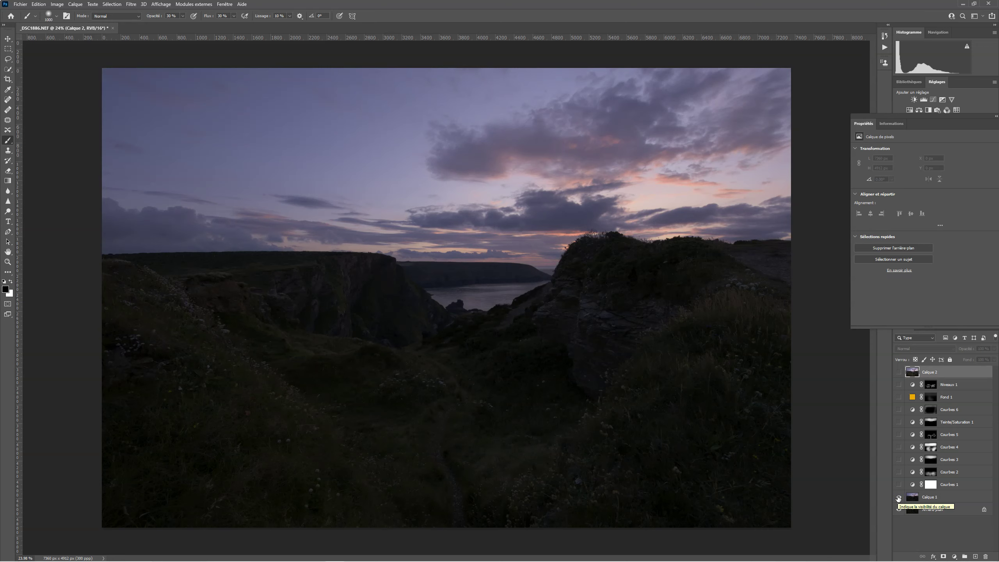
{"action": "left_click_drag", "start_coordinate": [898, 498], "coordinate": [899, 486]}
{"action": "left_click", "coordinate": [898, 485]}
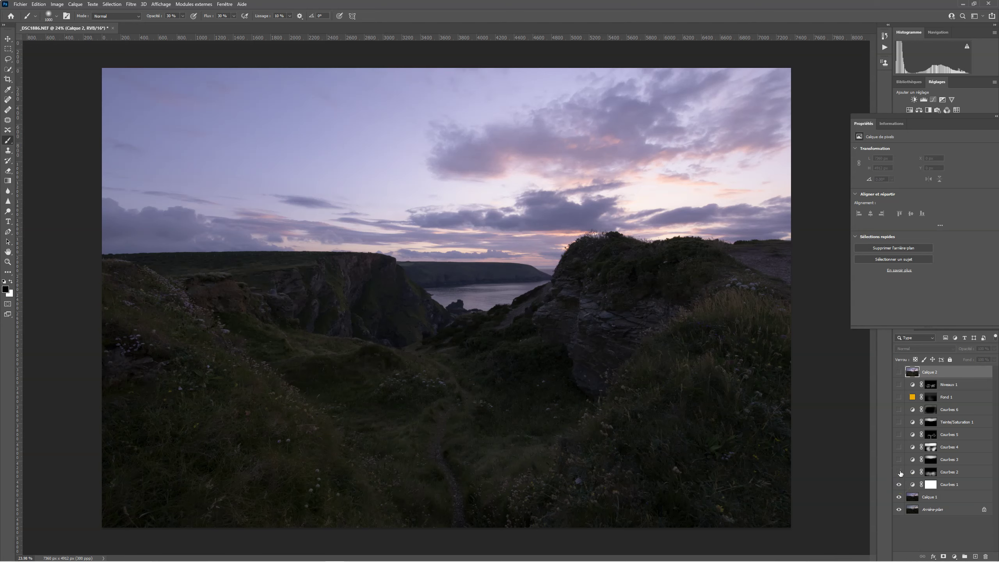
{"action": "left_click", "coordinate": [899, 472]}
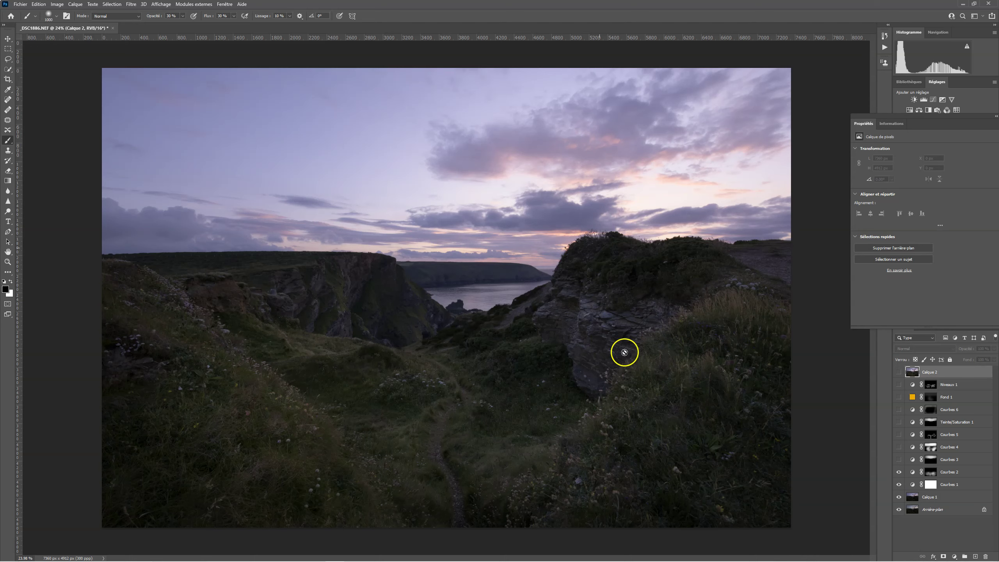
{"action": "left_click", "coordinate": [898, 460]}
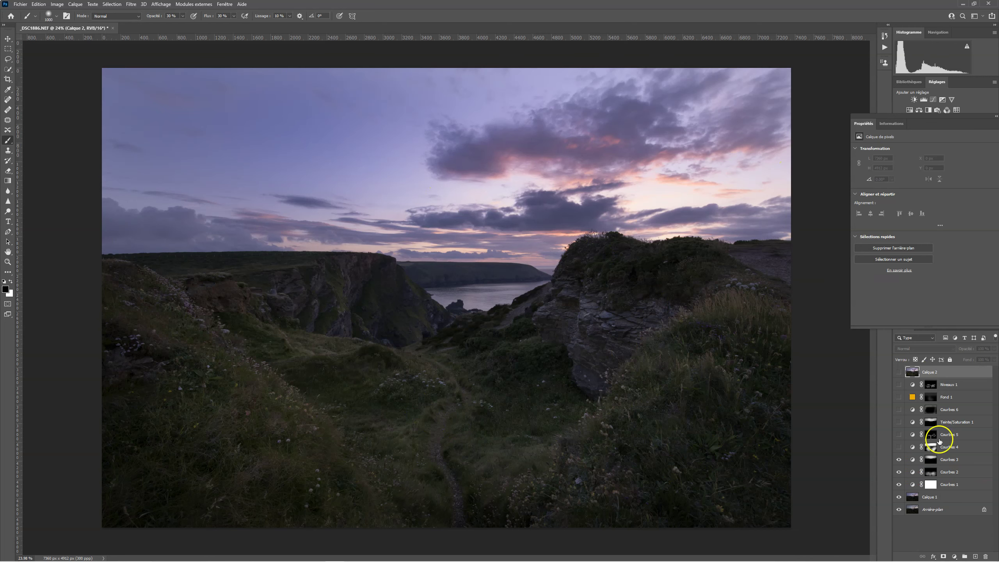
{"action": "left_click", "coordinate": [899, 447]}
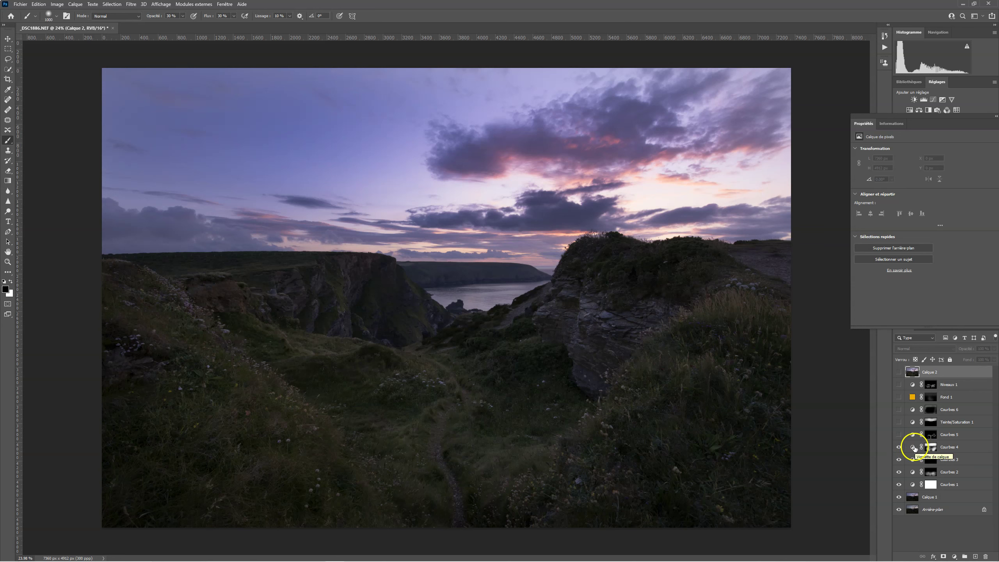
- Examine the curve of Courbes 4, and show Courbes 5 and examine its curve
{"action": "left_click", "coordinate": [913, 447]}
{"action": "key", "text": "x"}
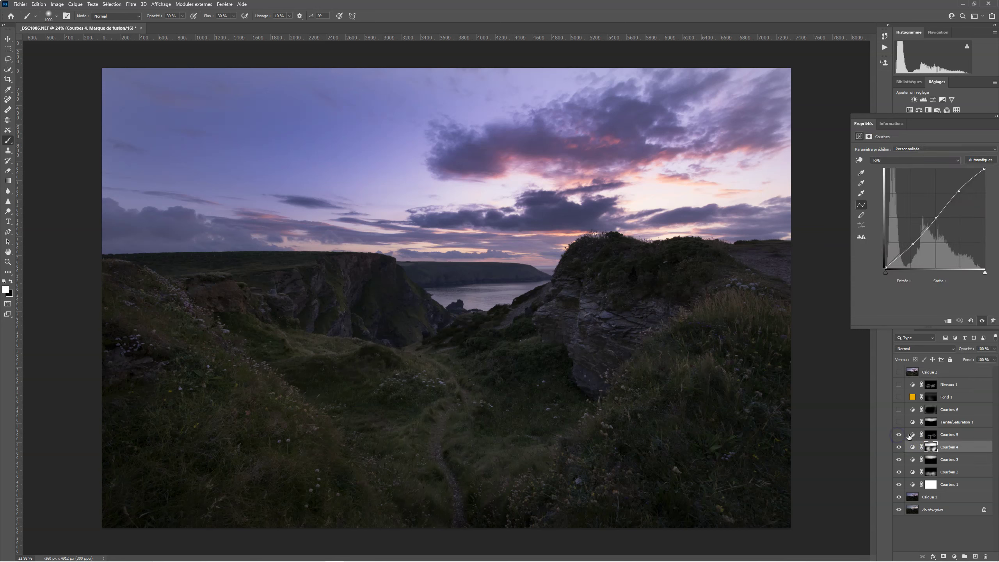
{"action": "left_click", "coordinate": [913, 435]}
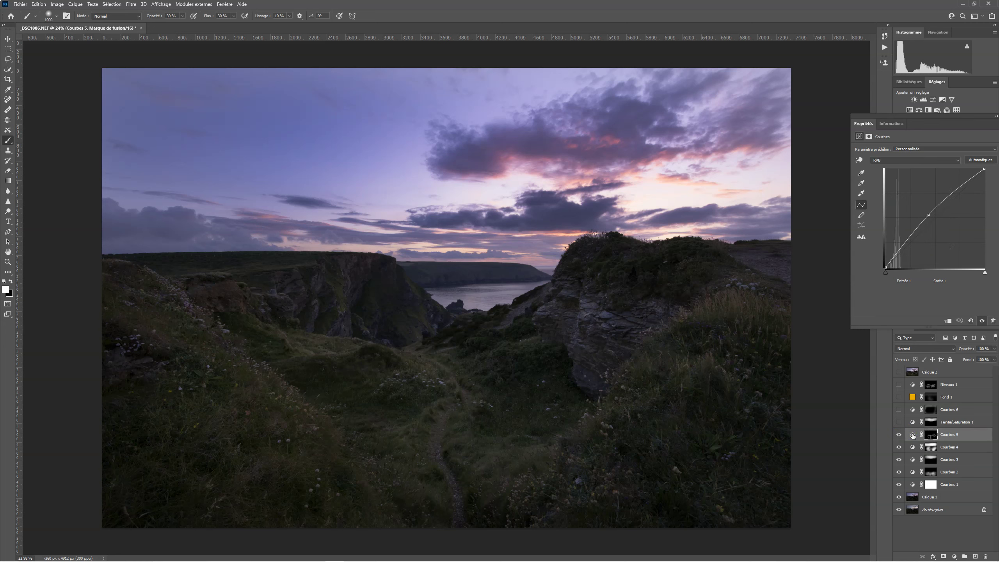
- Show Teinte/Saturation 1 and Courbes 6 again, examine their settings, and compare the photo with Courbes 6 hidden and shown
{"action": "left_click", "coordinate": [898, 422]}
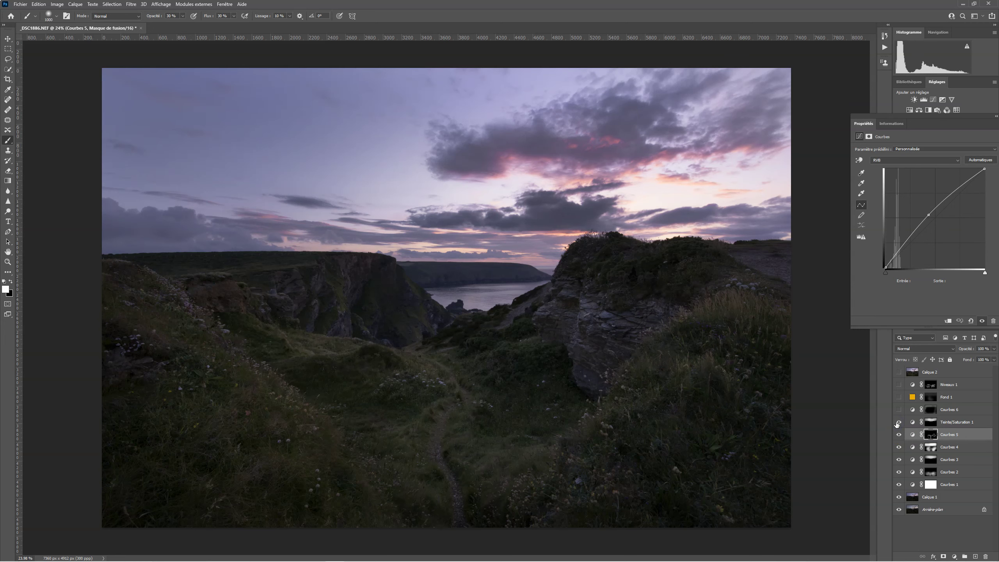
{"action": "left_click", "coordinate": [913, 422]}
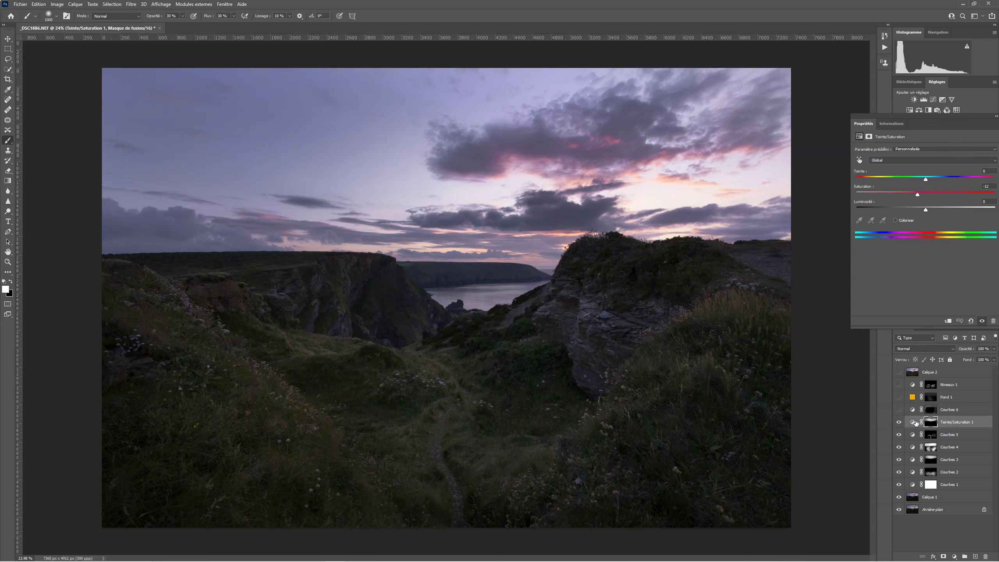
{"action": "left_click", "coordinate": [898, 410]}
{"action": "left_click", "coordinate": [912, 409]}
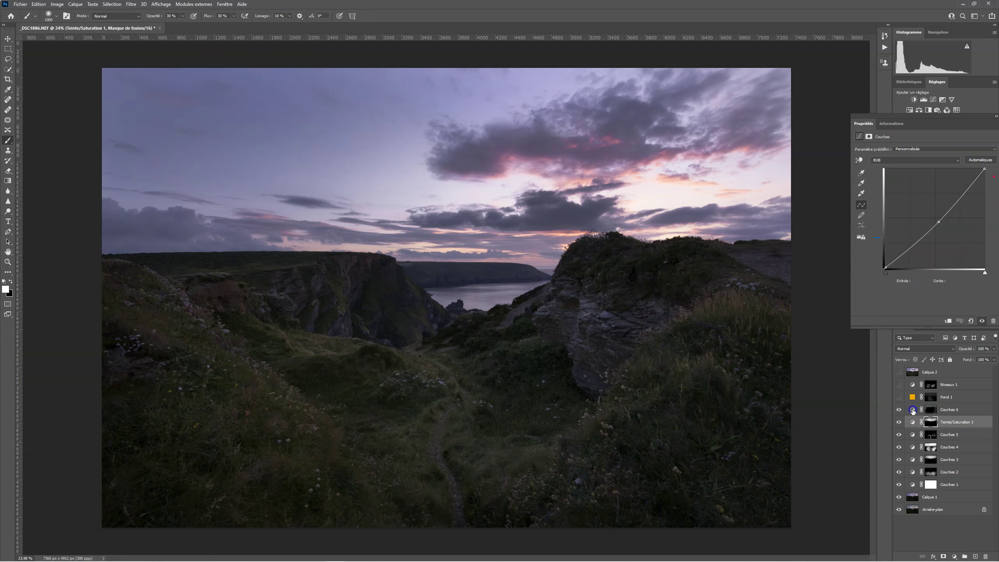
{"action": "left_click", "coordinate": [899, 410]}
{"action": "left_click", "coordinate": [899, 410]}
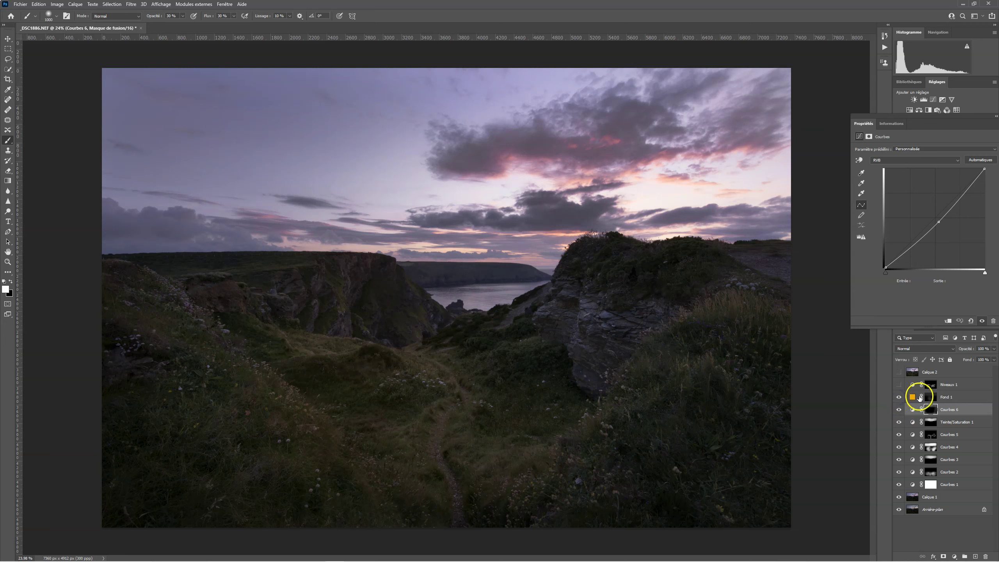
- Select the orange Fond 1 layer to examine its blending, and compare the photo with the fill hidden and shown
{"action": "left_click", "coordinate": [916, 397]}
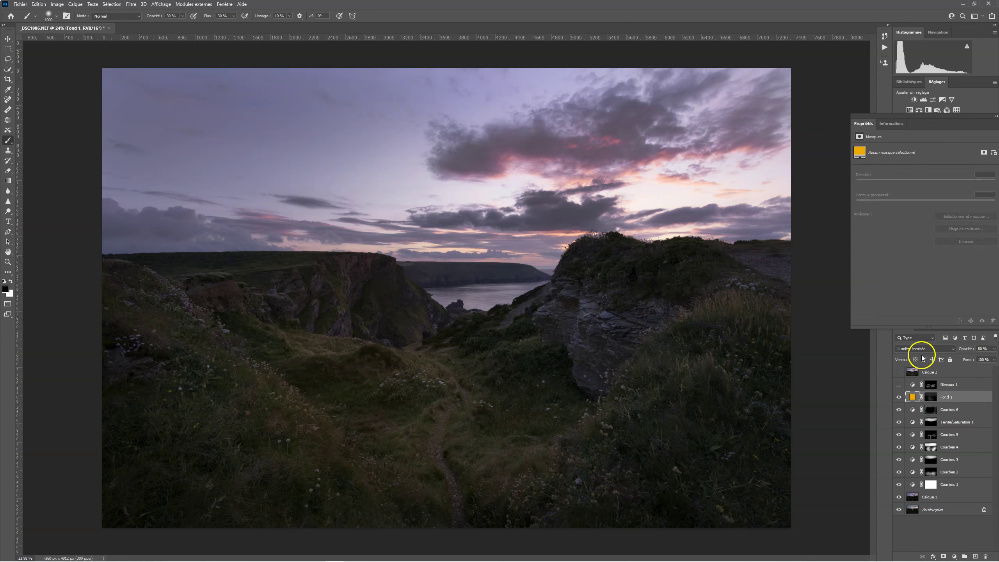
{"action": "left_click", "coordinate": [899, 398]}
{"action": "left_click", "coordinate": [899, 398]}
- Examine the input levels of Niveaux 1 and compare the photo with this layer hidden and shown
{"action": "left_click", "coordinate": [913, 385]}
{"action": "key", "text": "x"}
{"action": "left_click", "coordinate": [900, 385]}
{"action": "left_click", "coordinate": [901, 384]}
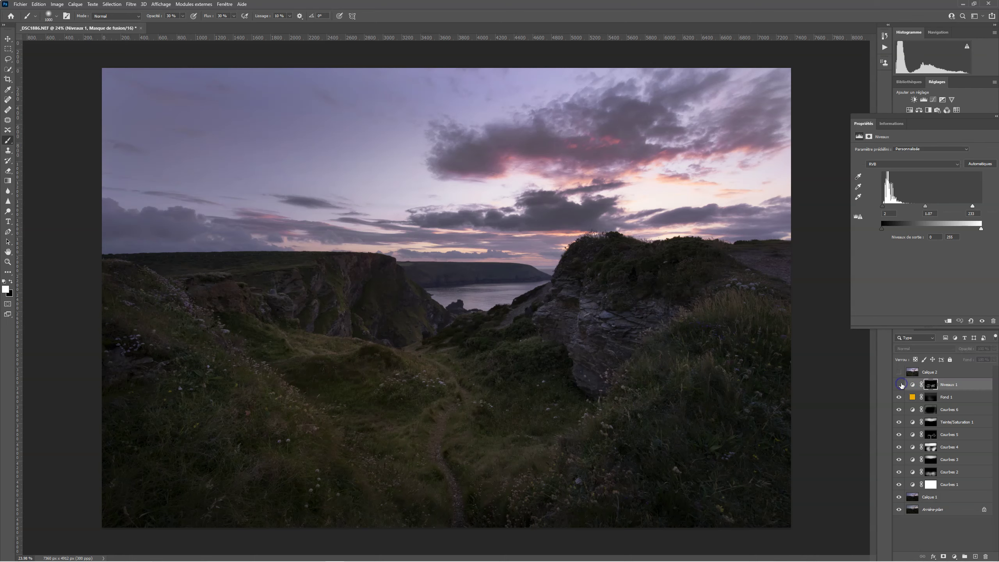
{"action": "left_click", "coordinate": [900, 385]}
{"action": "left_click", "coordinate": [704, 375]}
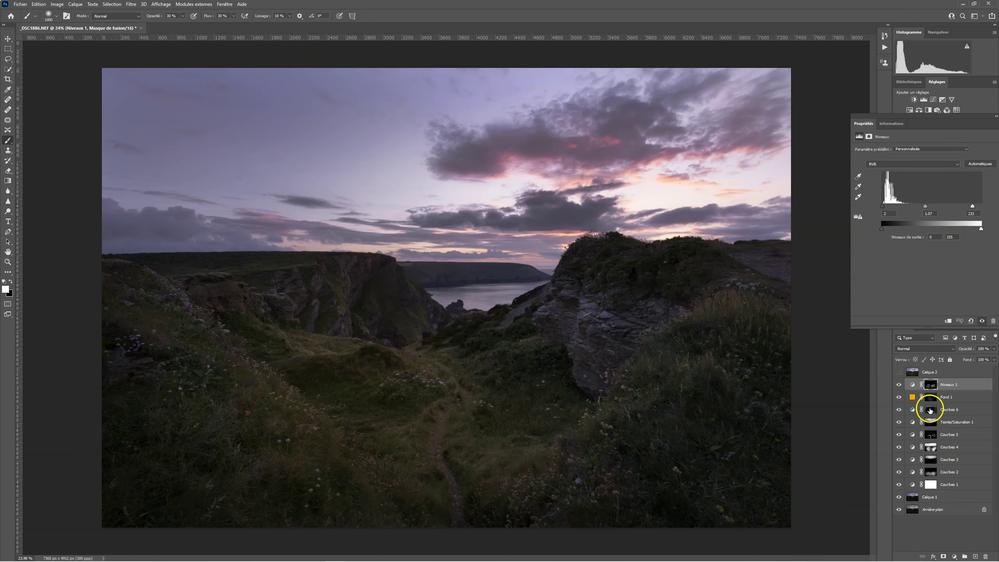